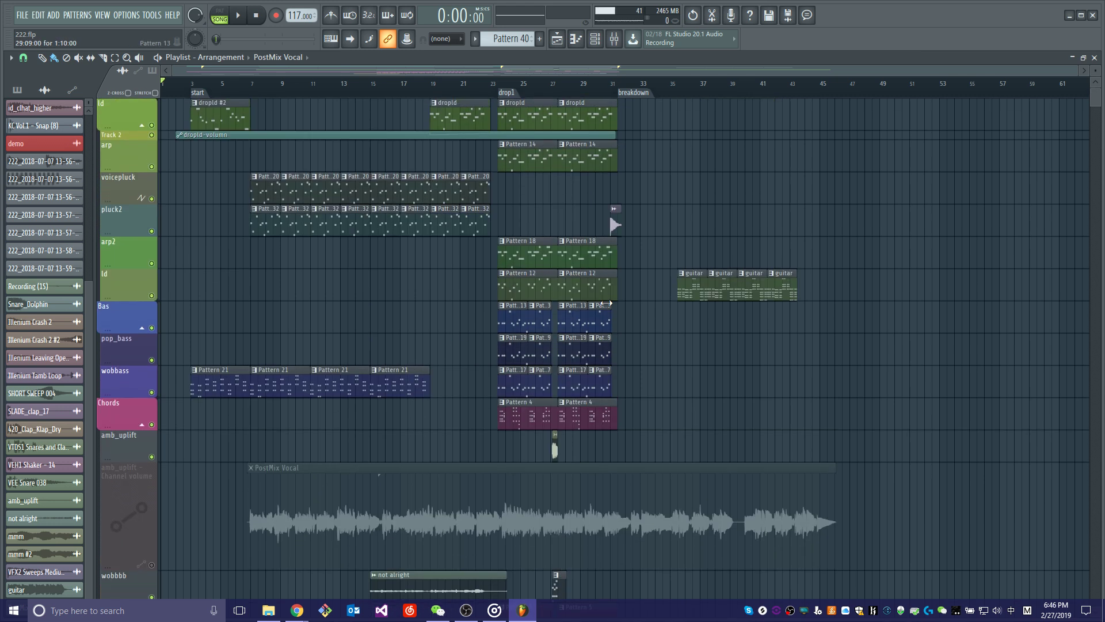
# Shrink the height of the amb_uplift Channel volume track holding the PostMix Vocal clip to a thin strip.
pyautogui.scroll(-5, 557, 306)
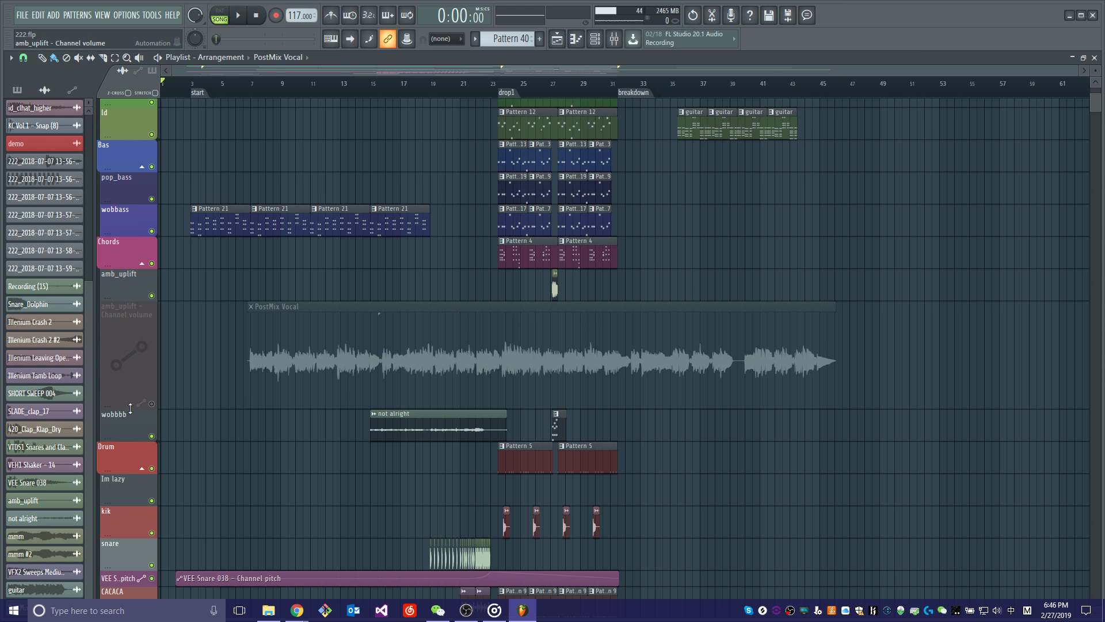
pyautogui.moveTo(130, 409); pyautogui.dragTo(149, 295)
pyautogui.scroll(5, 918, 436)
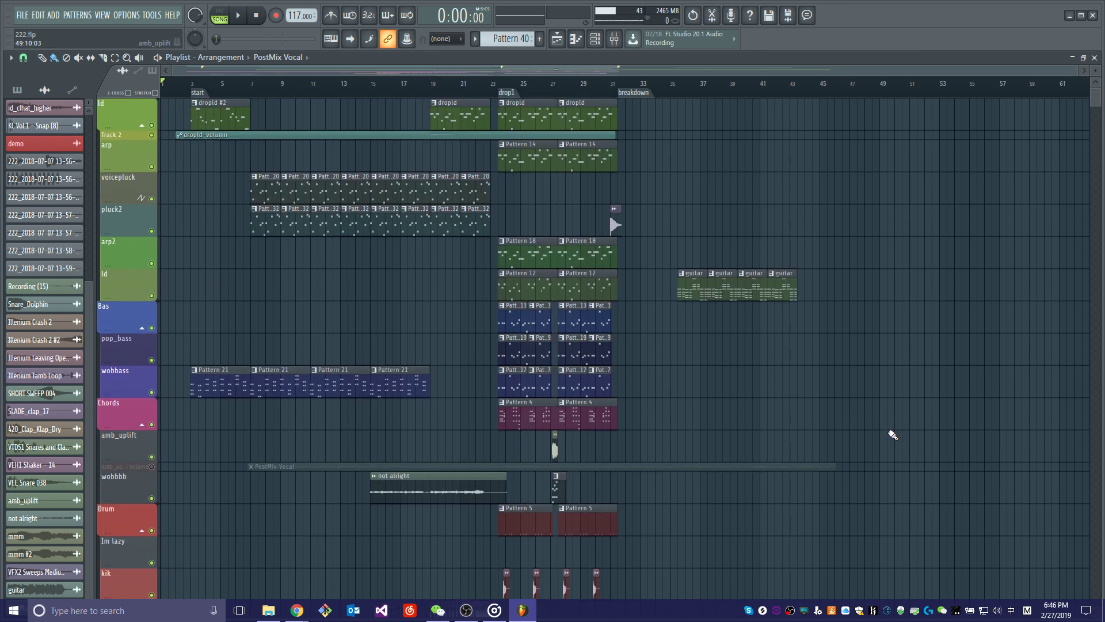
# Examine the arrangement's lead, bass, chord, drum and effect tracks from the start marker through drop1.
pyautogui.scroll(-3, 893, 435)
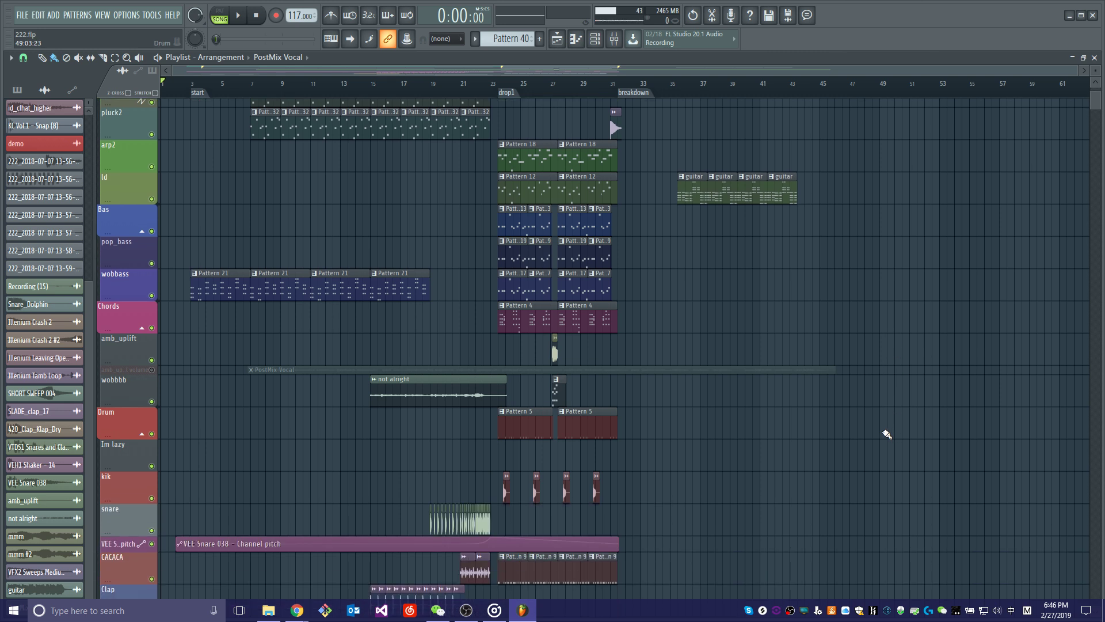
pyautogui.scroll(-4, 887, 434)
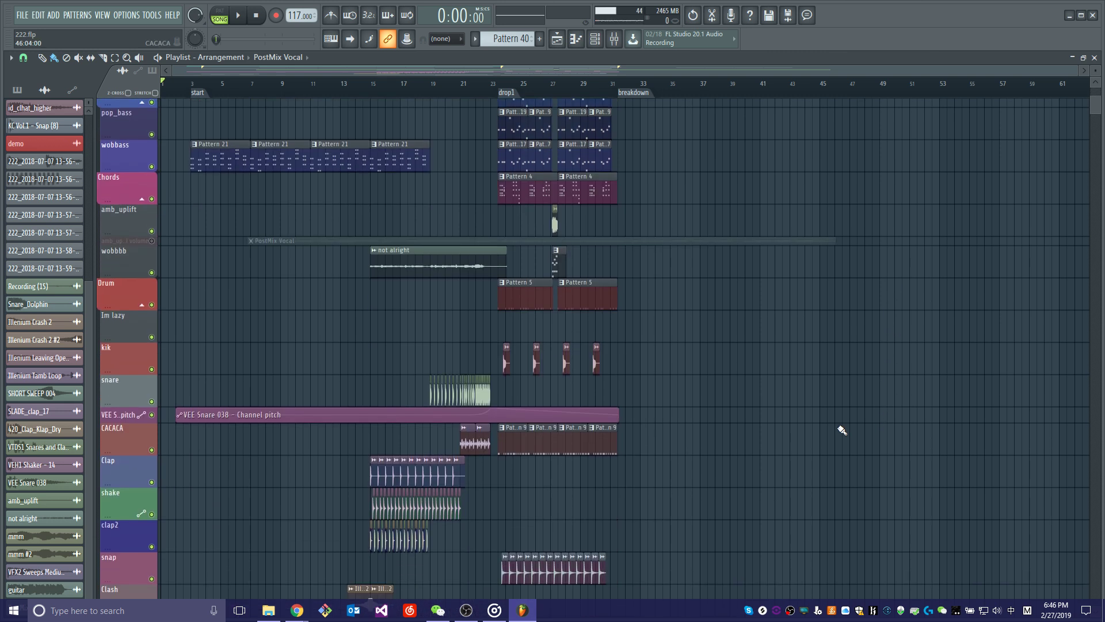
pyautogui.scroll(7, 611, 363)
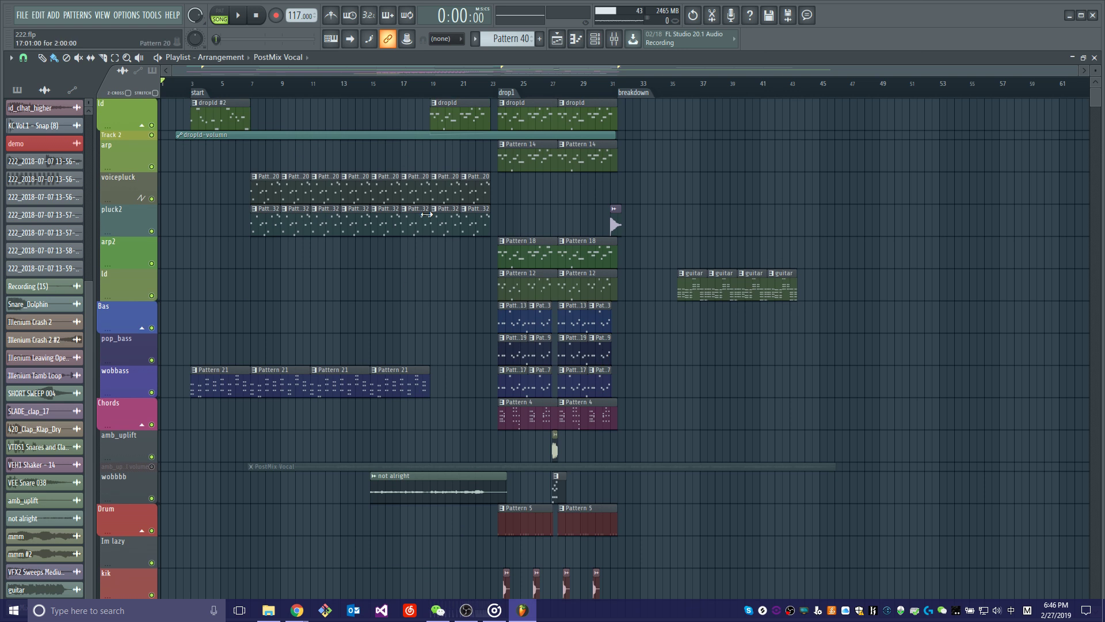
pyautogui.scroll(-4, 593, 271)
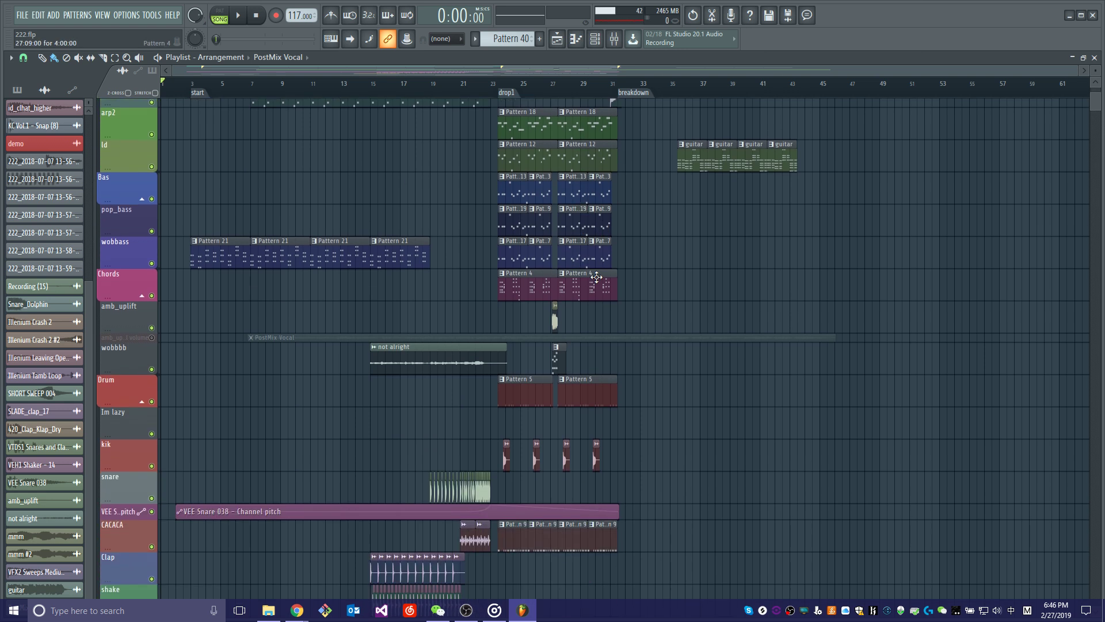
pyautogui.scroll(-4, 599, 277)
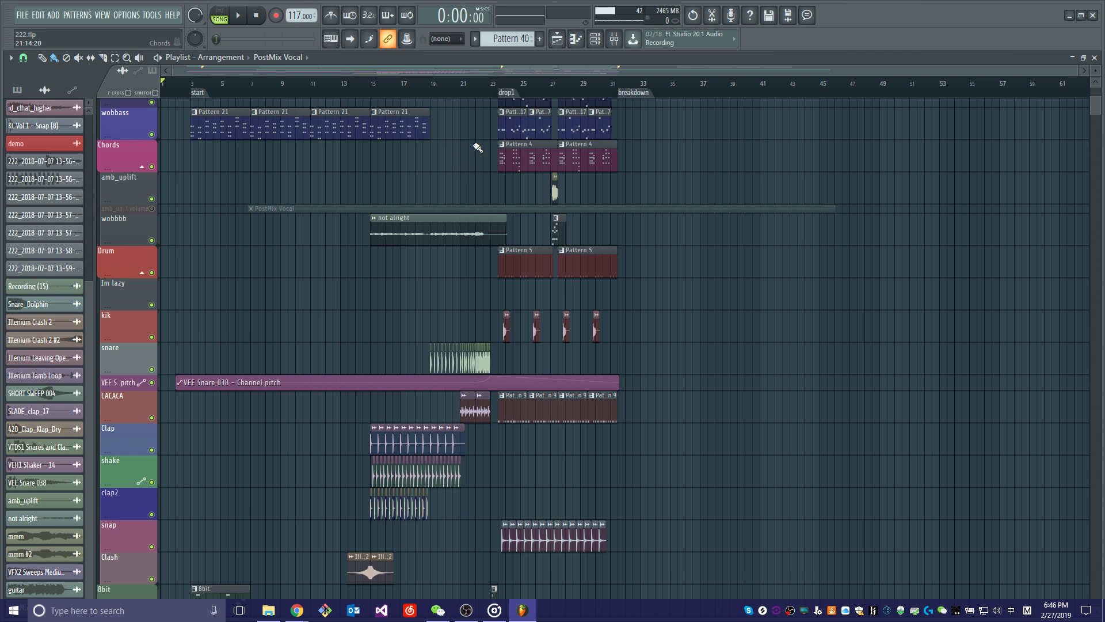
pyautogui.scroll(8, 477, 150)
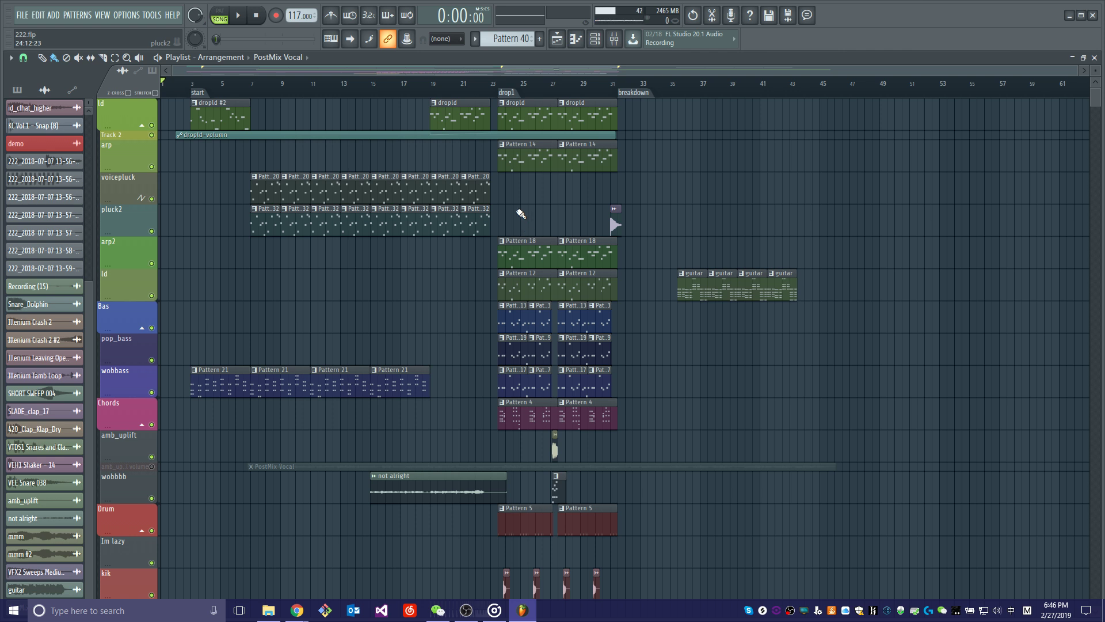
pyautogui.scroll(-10, 521, 214)
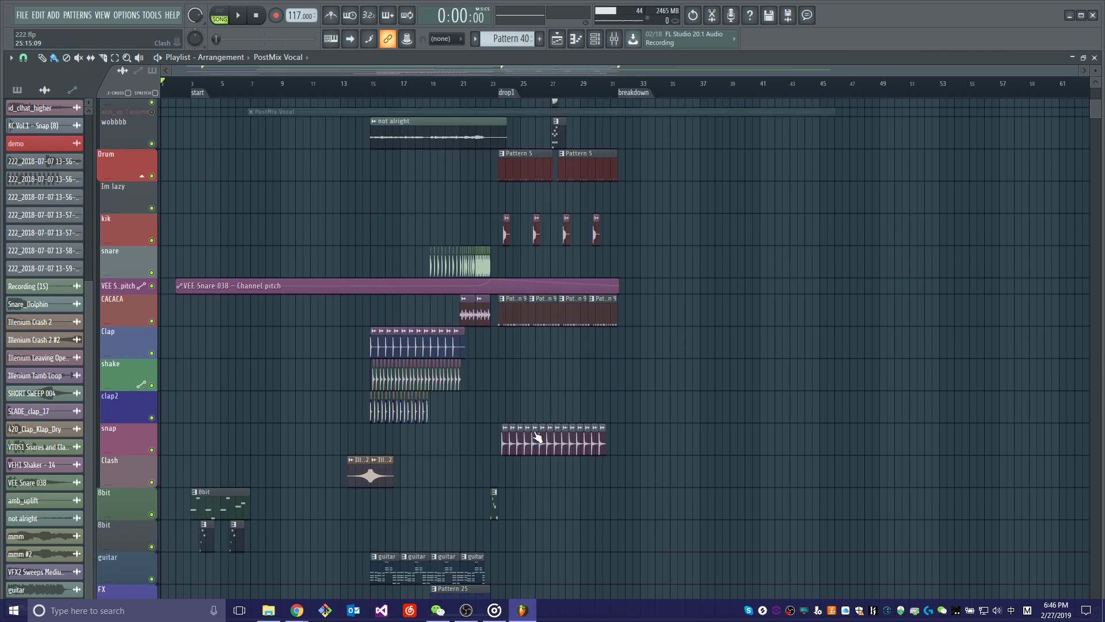
pyautogui.scroll(8, 537, 437)
pyautogui.scroll(-12, 582, 461)
pyautogui.scroll(7, 518, 420)
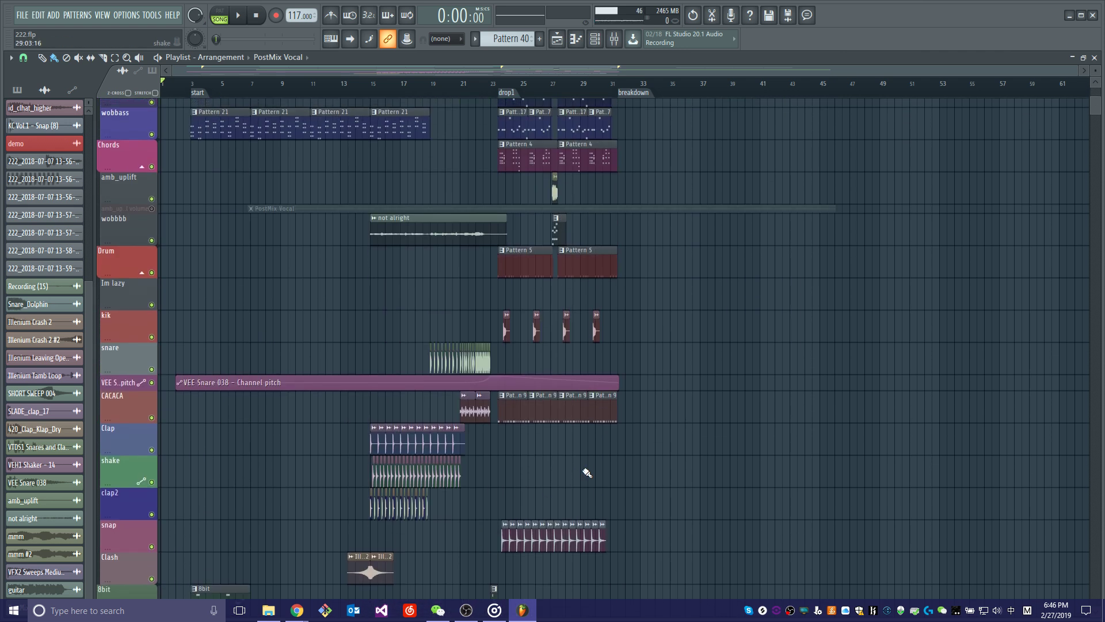
pyautogui.scroll(8, 586, 472)
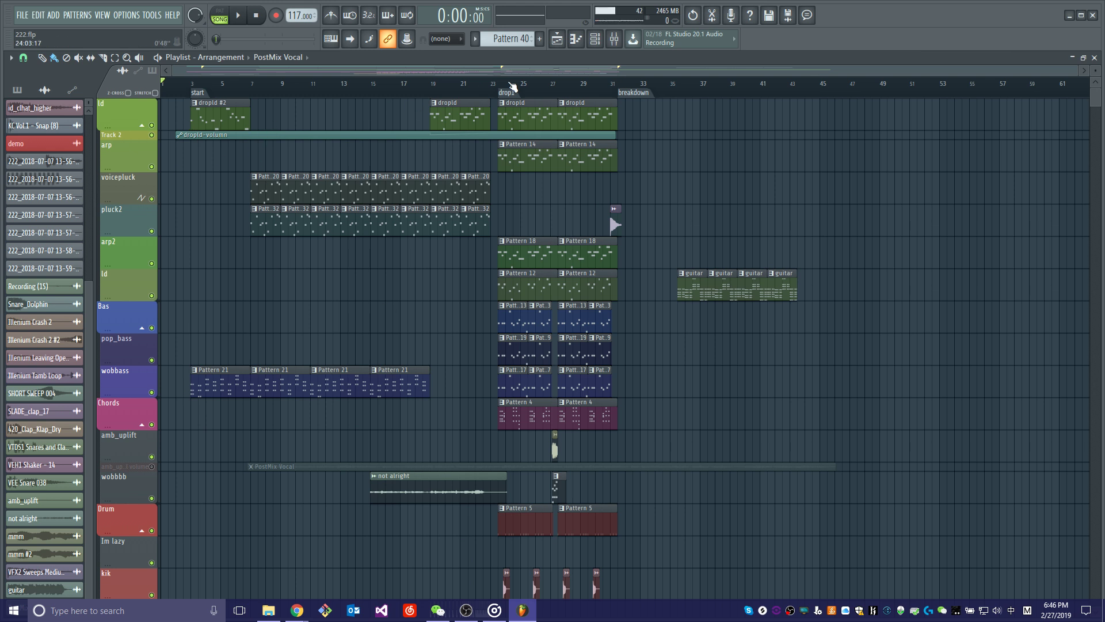
pyautogui.scroll(-20, 672, 284)
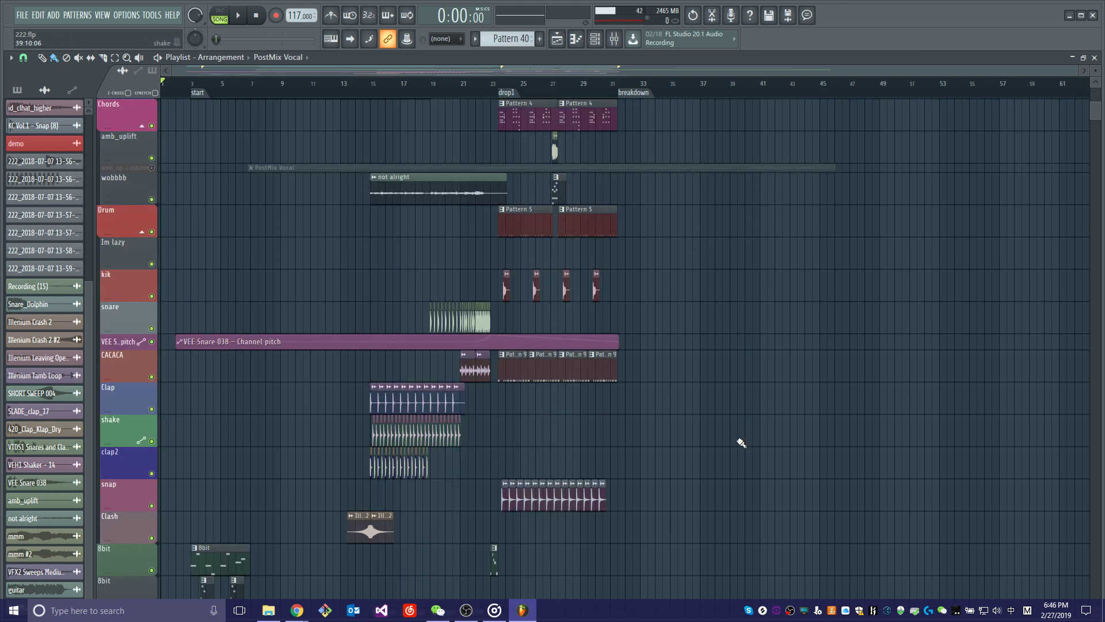
pyautogui.scroll(9, 732, 458)
pyautogui.scroll(12, 730, 452)
pyautogui.scroll(-11, 720, 444)
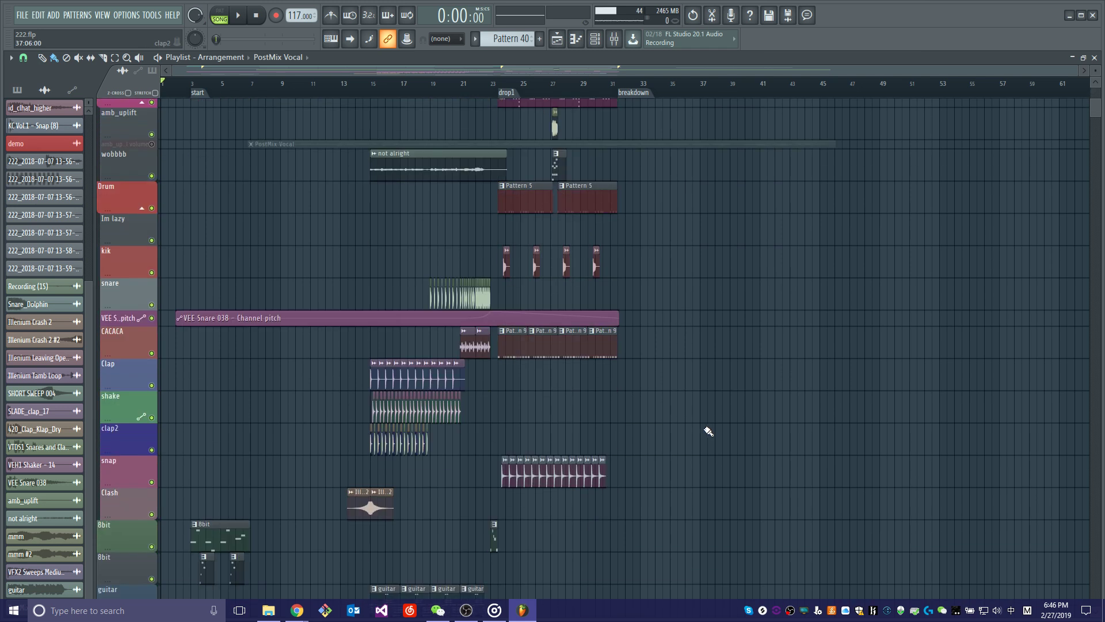
# Move the playback position to the drop1 marker.
pyautogui.scroll(5, 542, 89)
pyautogui.click(371, 91)
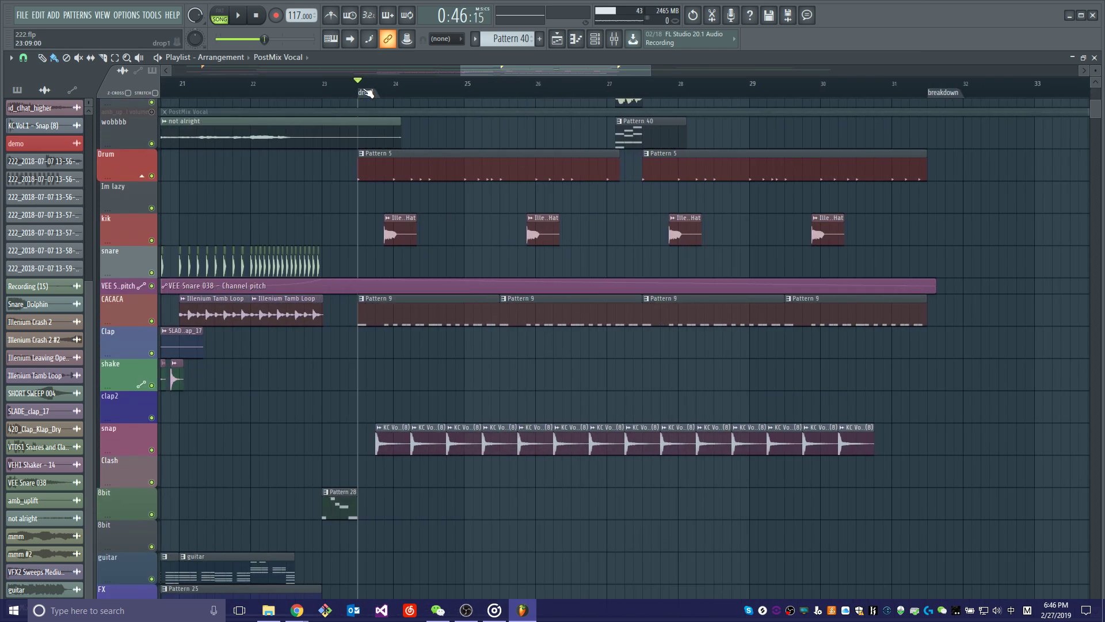
pyautogui.scroll(7, 423, 242)
# Solo the Drum track alone and listen to its Pattern 5 clips from drop1.
pyautogui.rightClick(151, 401)
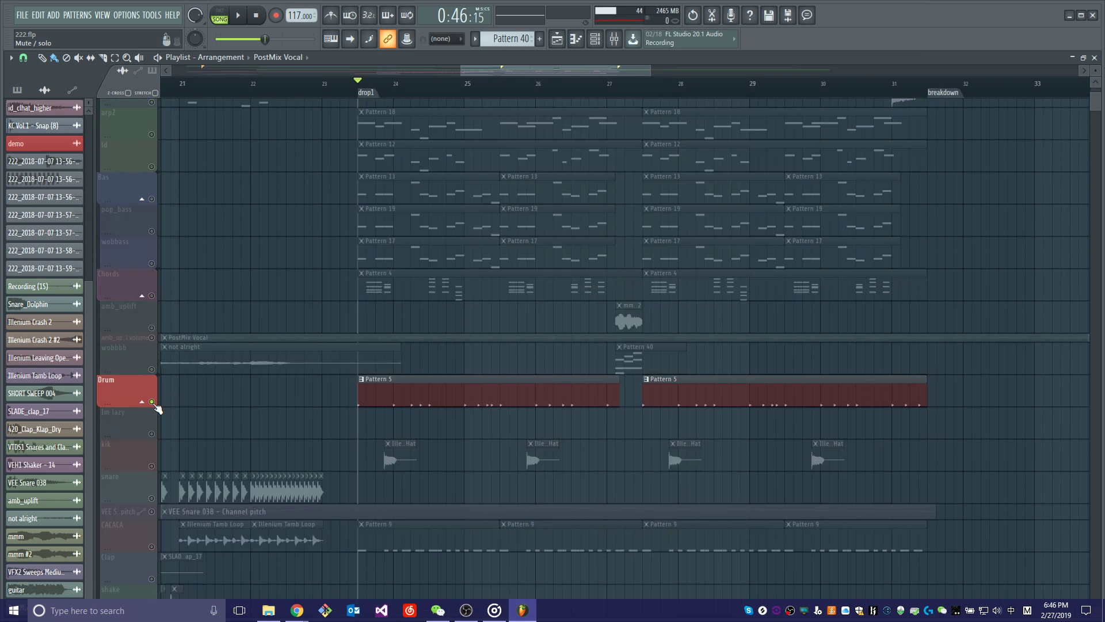
pyautogui.scroll(-8, 550, 431)
pyautogui.scroll(6, 556, 439)
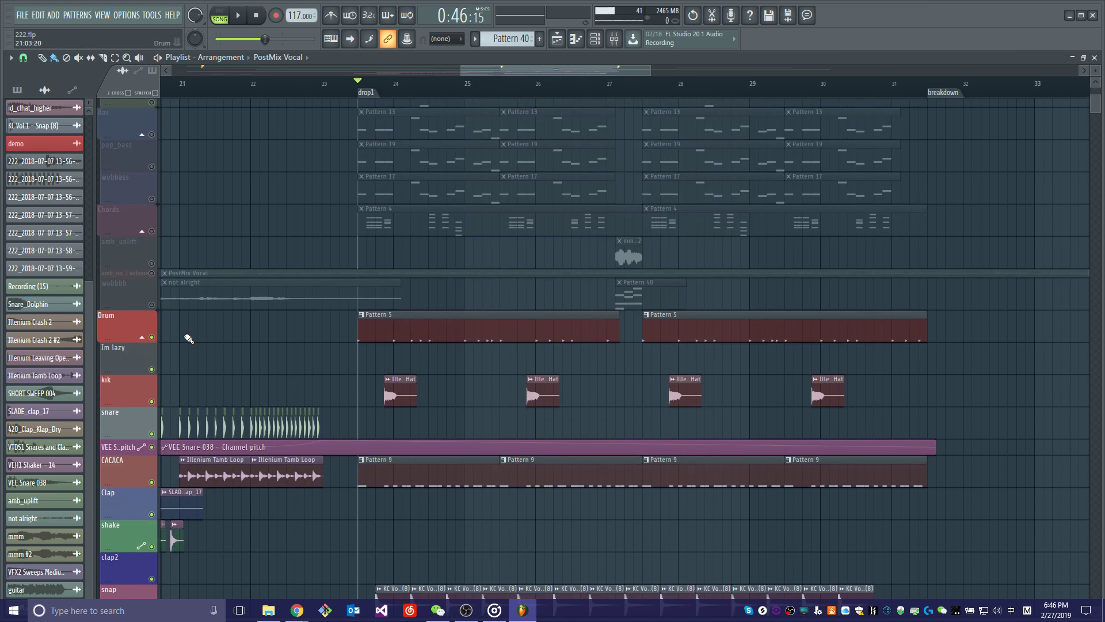
pyautogui.rightClick(152, 337)
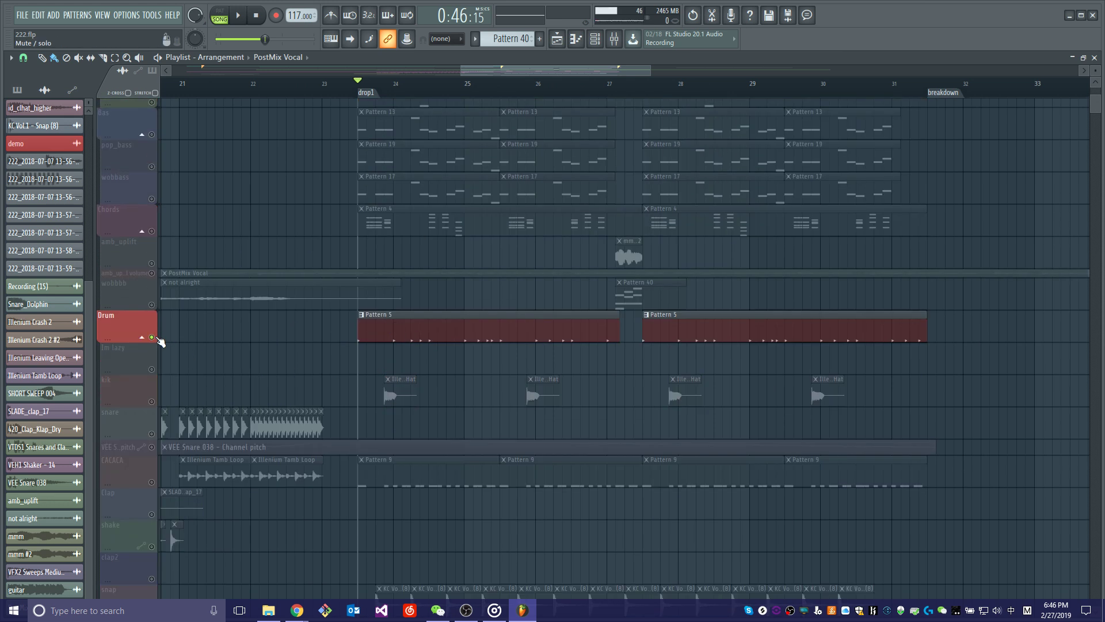
pyautogui.press('space')
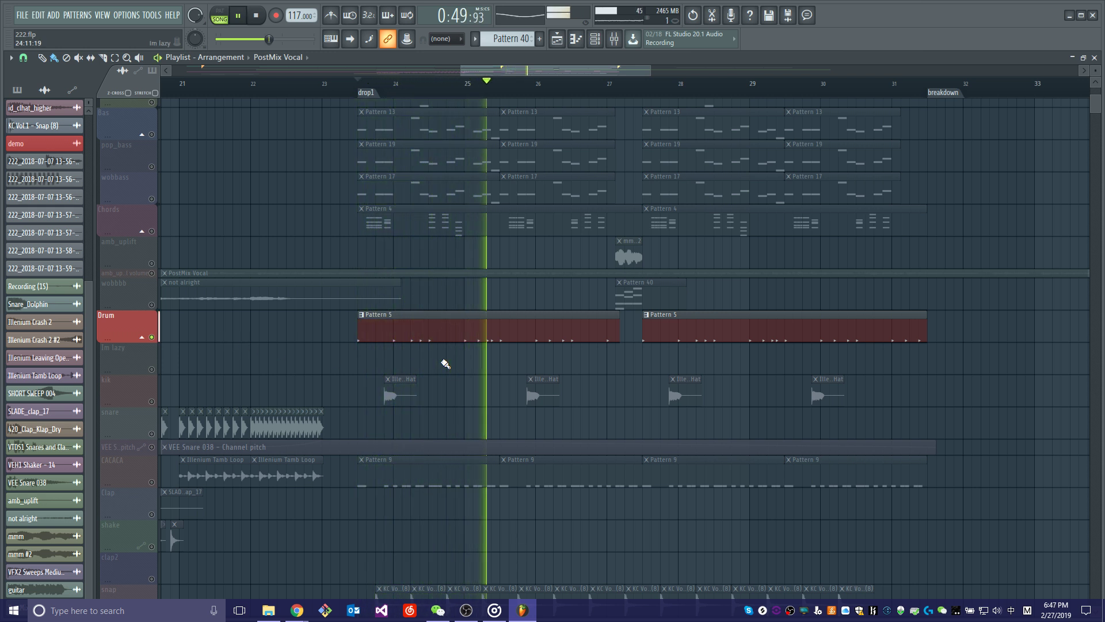
pyautogui.press('space')
# Unmute the CACACA track and listen to it together with the Drum track from drop1.
pyautogui.scroll(5, 563, 365)
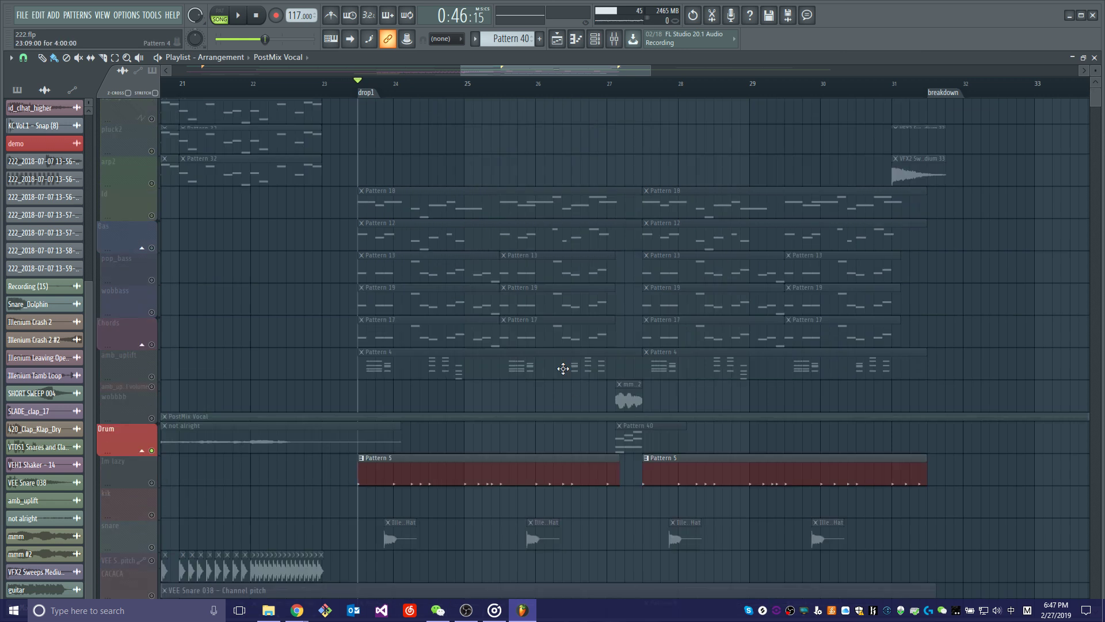
pyautogui.scroll(-5, 562, 364)
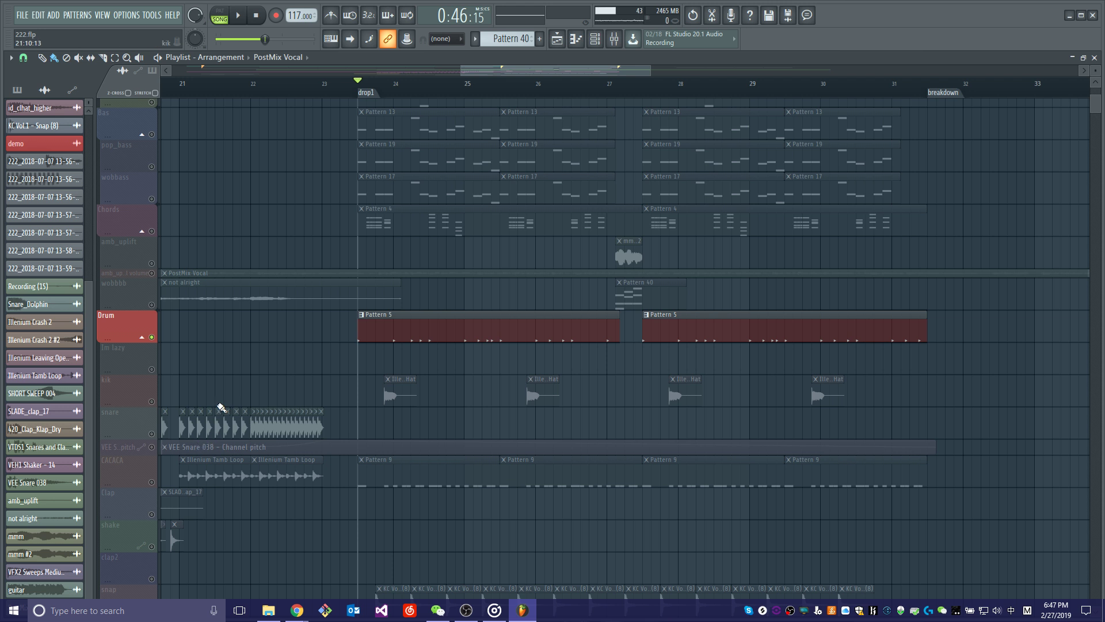
pyautogui.click(153, 485)
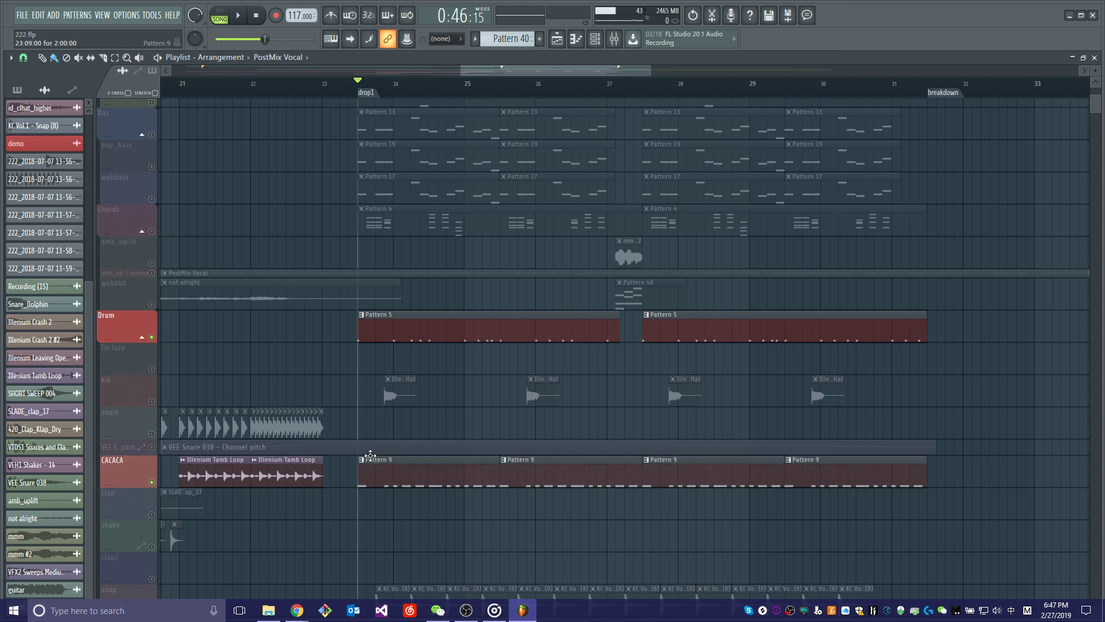
pyautogui.press('space')
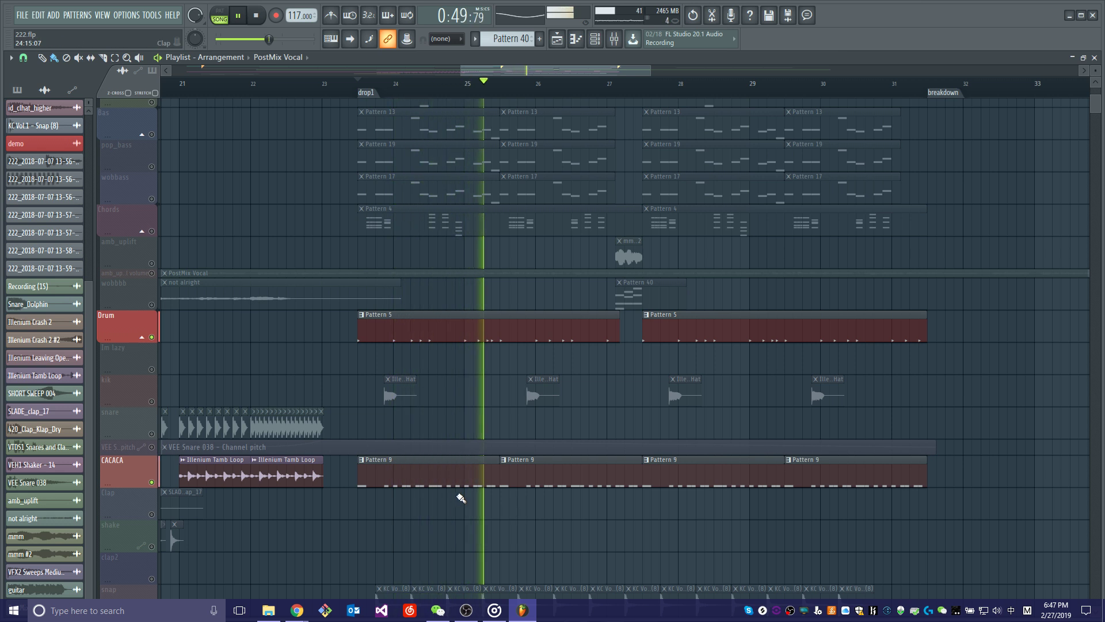
pyautogui.press('space')
# Add the snap track to the audible tracks and play the drum layers from drop1.
pyautogui.scroll(-5, 407, 510)
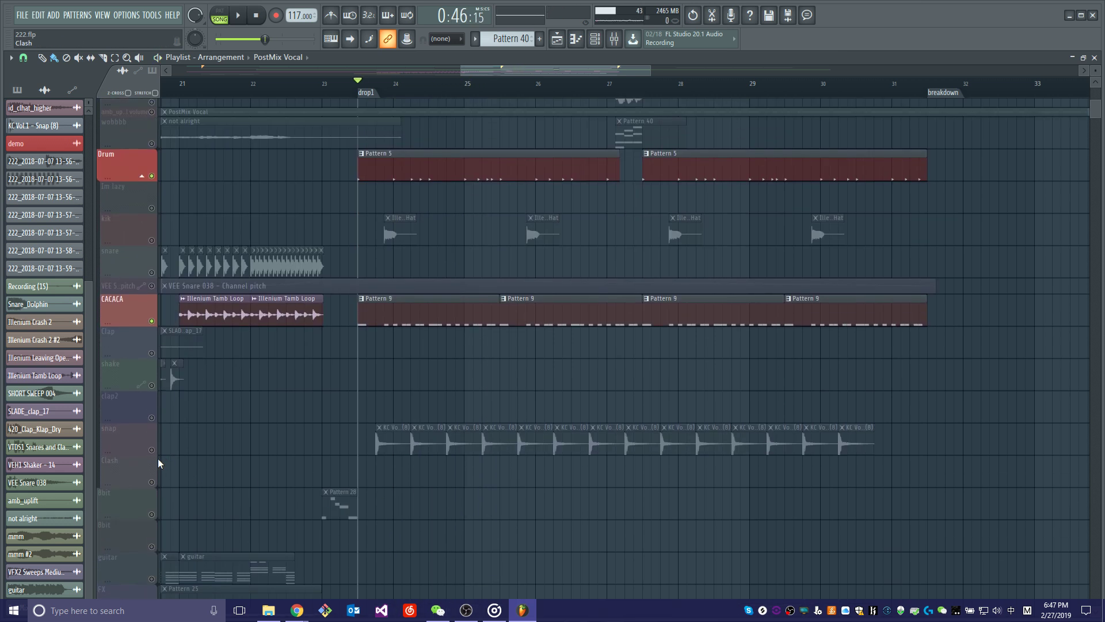
pyautogui.click(152, 450)
pyautogui.press('space')
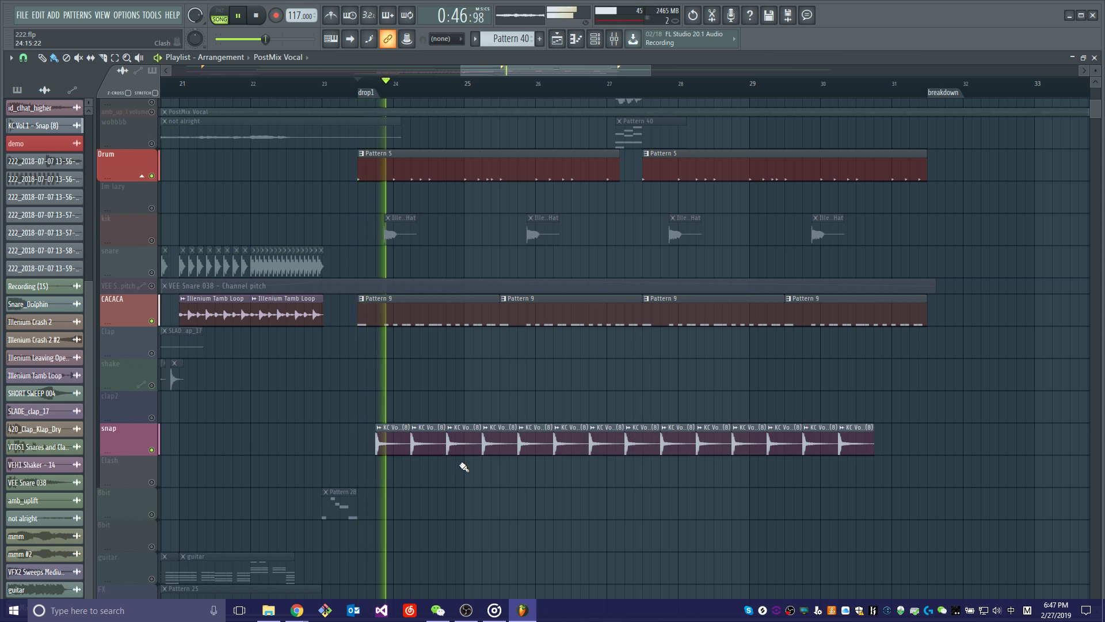
pyautogui.scroll(5, 464, 468)
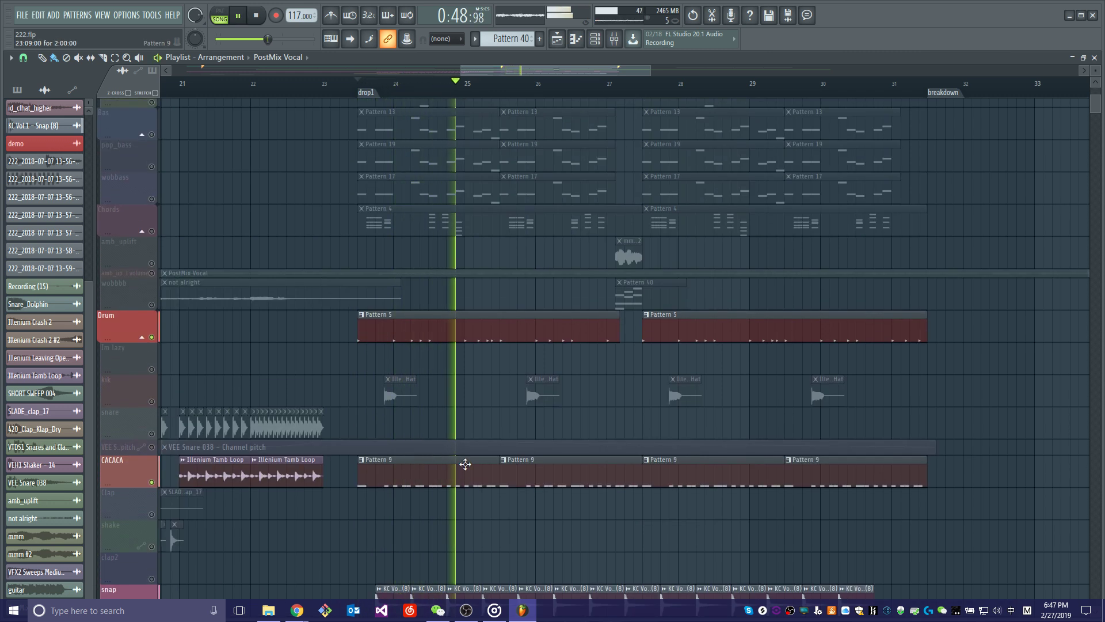
pyautogui.press('space')
# Unmute the kik track and audition it with the Drum, CACACA and snap tracks from drop1.
pyautogui.click(152, 402)
pyautogui.press('space')
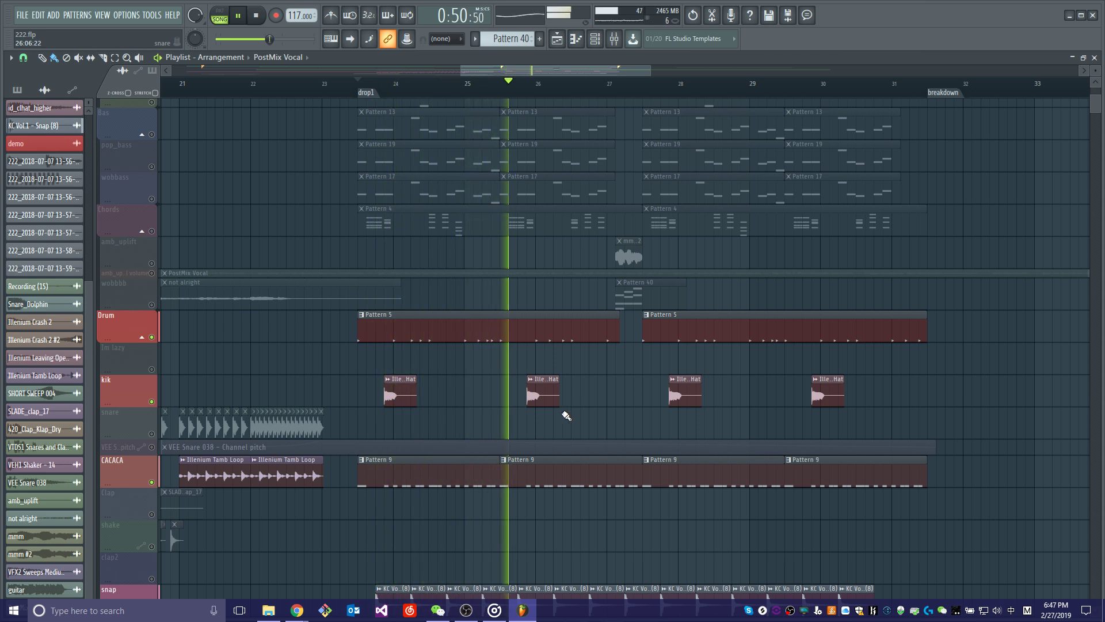
pyautogui.scroll(-6, 571, 421)
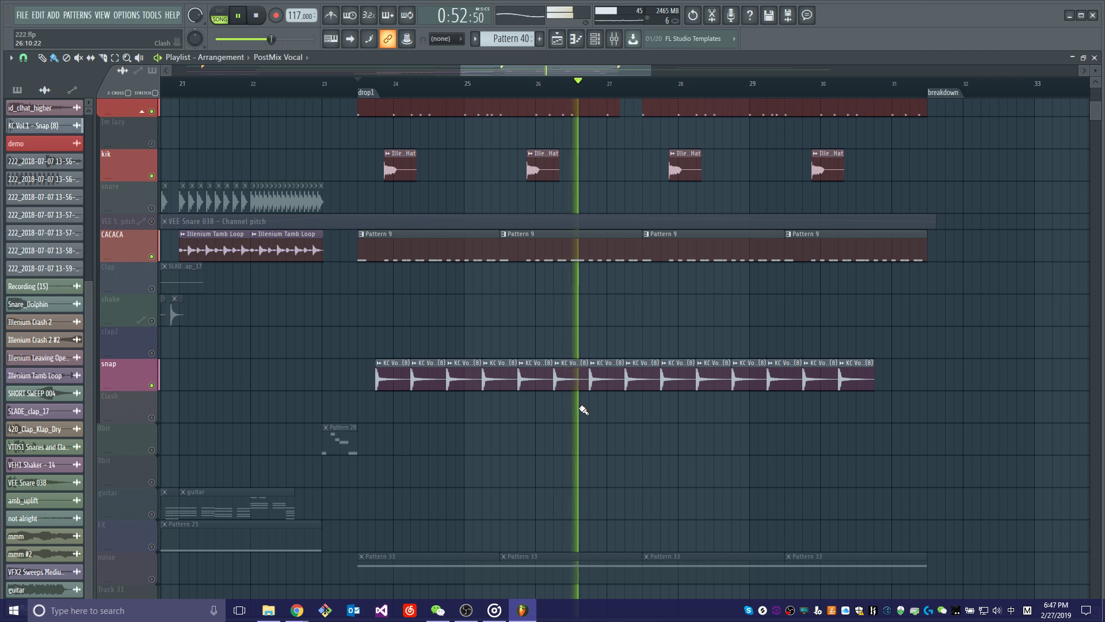
pyautogui.scroll(4, 582, 409)
pyautogui.press('space')
# Solo the whole ld track group, including the arp and pluck tracks, and listen to it from drop1.
pyautogui.scroll(7, 483, 415)
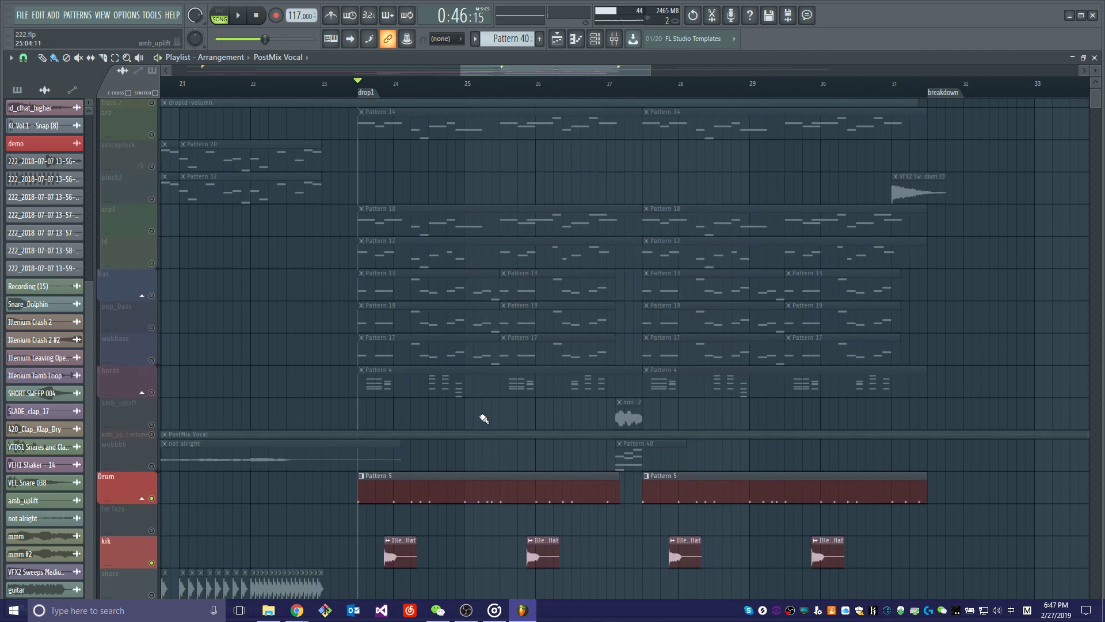
pyautogui.scroll(1, 449, 346)
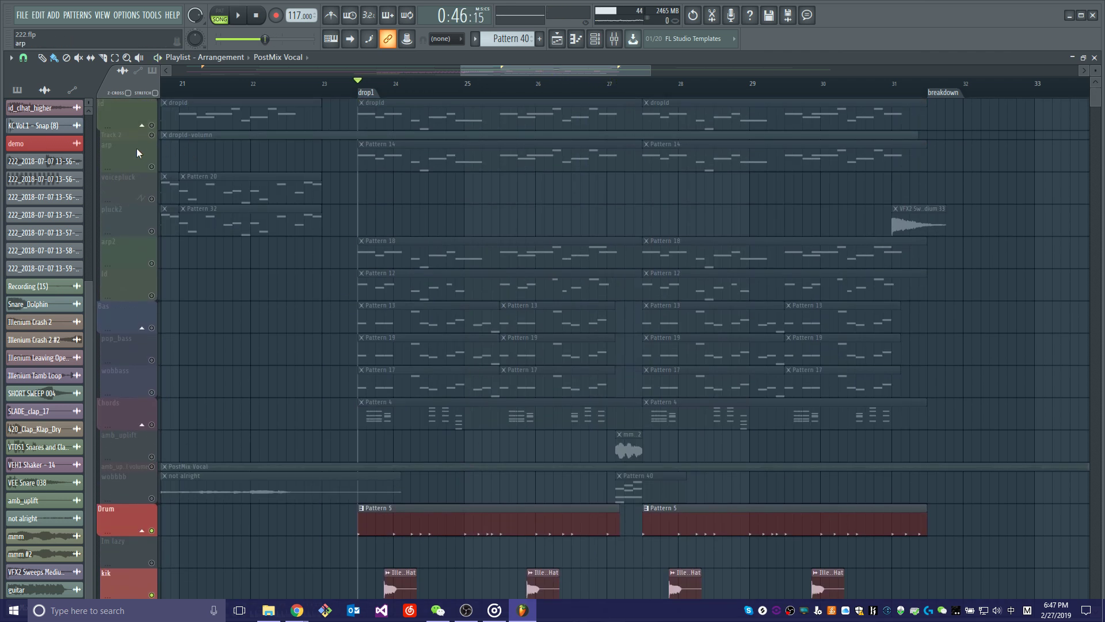
pyautogui.rightClick(152, 127)
pyautogui.rightClick(154, 126)
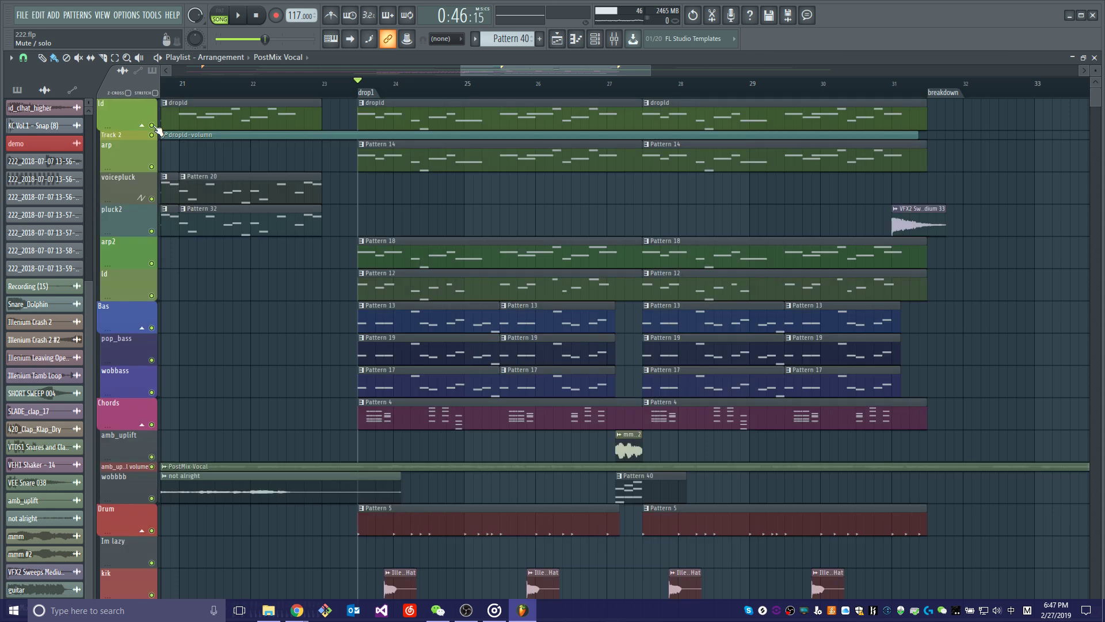
pyautogui.rightClick(154, 125)
pyautogui.click(154, 124)
pyautogui.click(154, 125)
pyautogui.press('space')
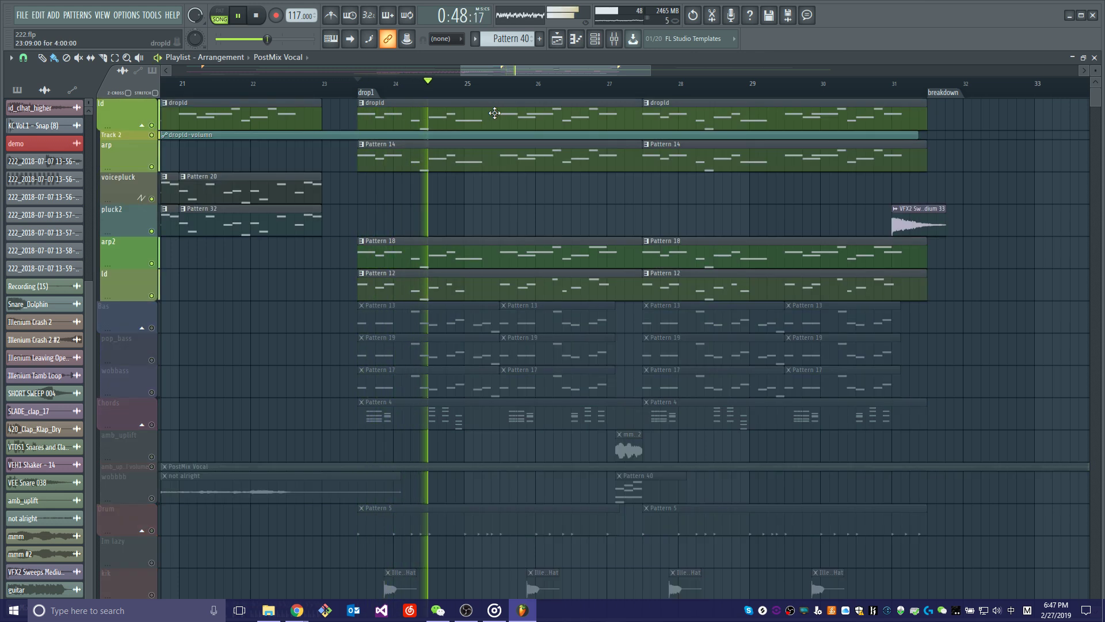
pyautogui.press('space')
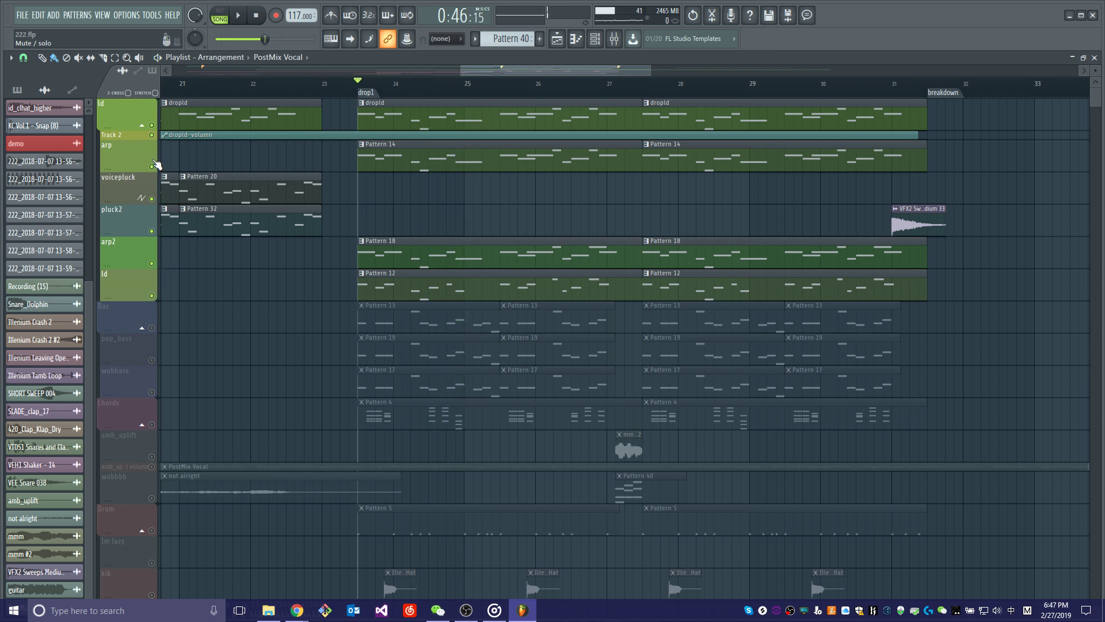
# Solo the arp track, select its Pattern 14 clips and play them briefly from drop1.
pyautogui.doubleClick(154, 164)
pyautogui.rightClick(152, 166)
pyautogui.press('space')
# Solo only the parent ld track and listen to its dropld clips from drop1.
pyautogui.press('space')
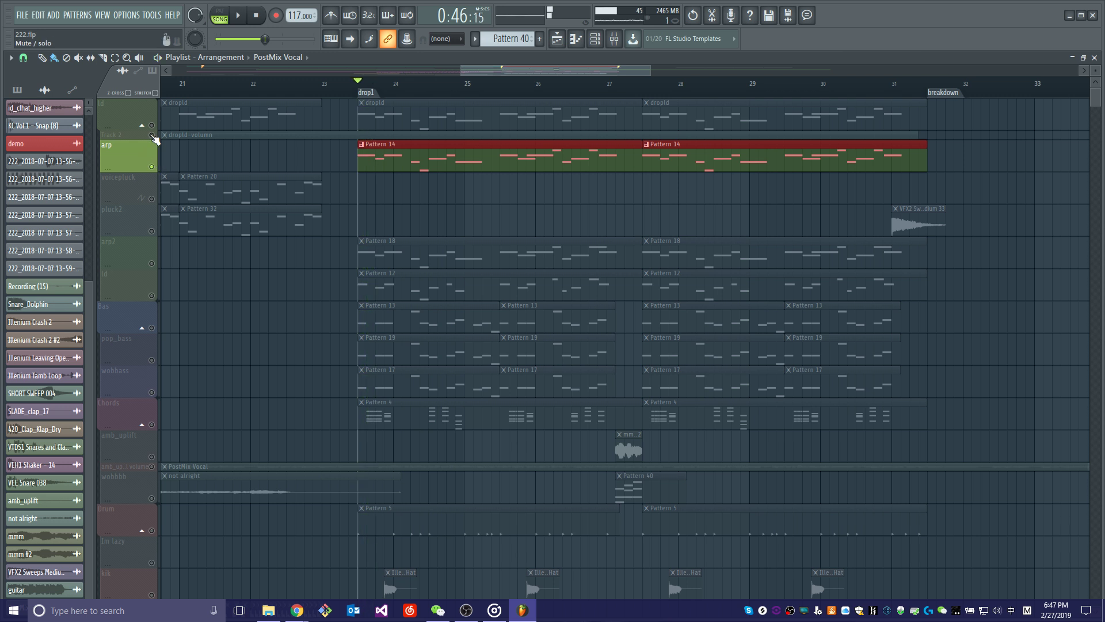
pyautogui.click(153, 136)
pyautogui.doubleClick(155, 119)
pyautogui.rightClick(152, 125)
pyautogui.press('space')
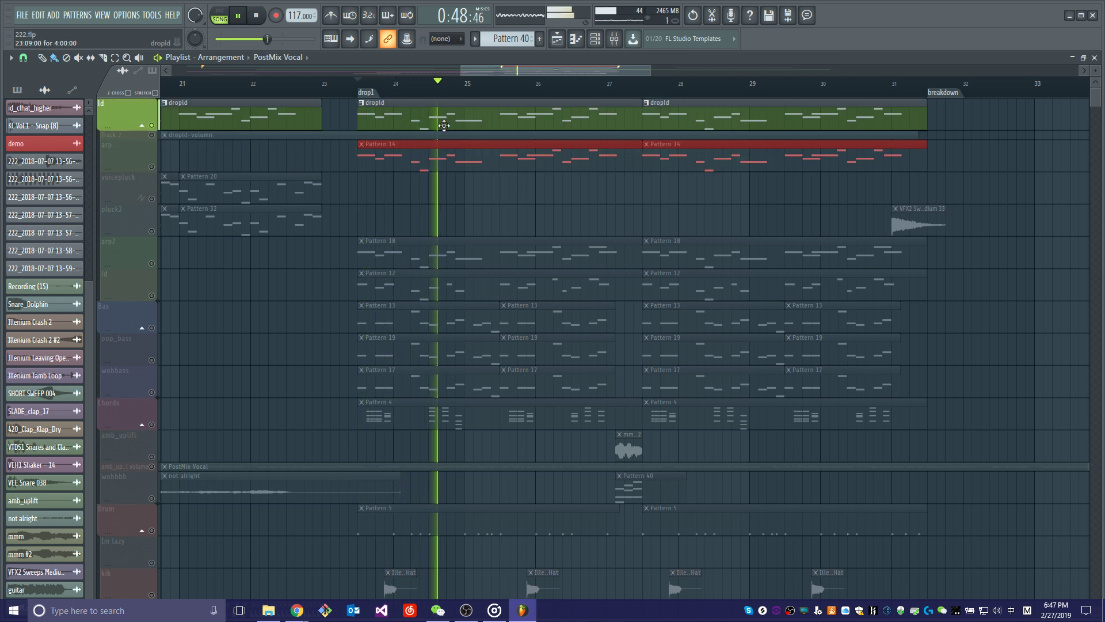
pyautogui.press('space')
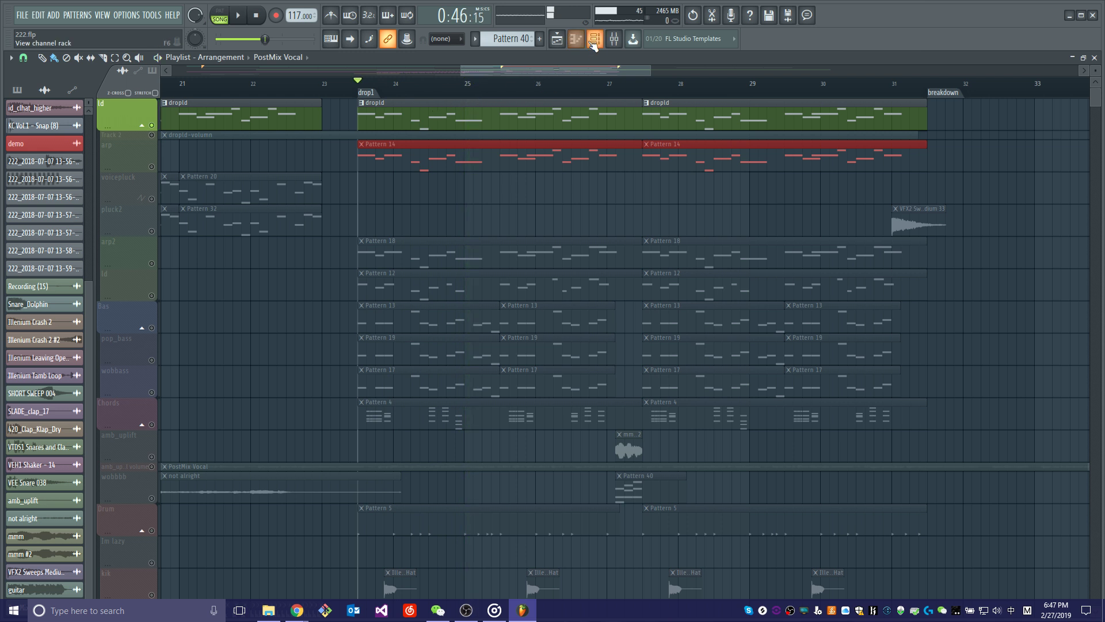
# Replay the parent ld track, solo the arp2 track and listen to its Pattern 18 clips from drop1.
pyautogui.press('space')
pyautogui.press('space')
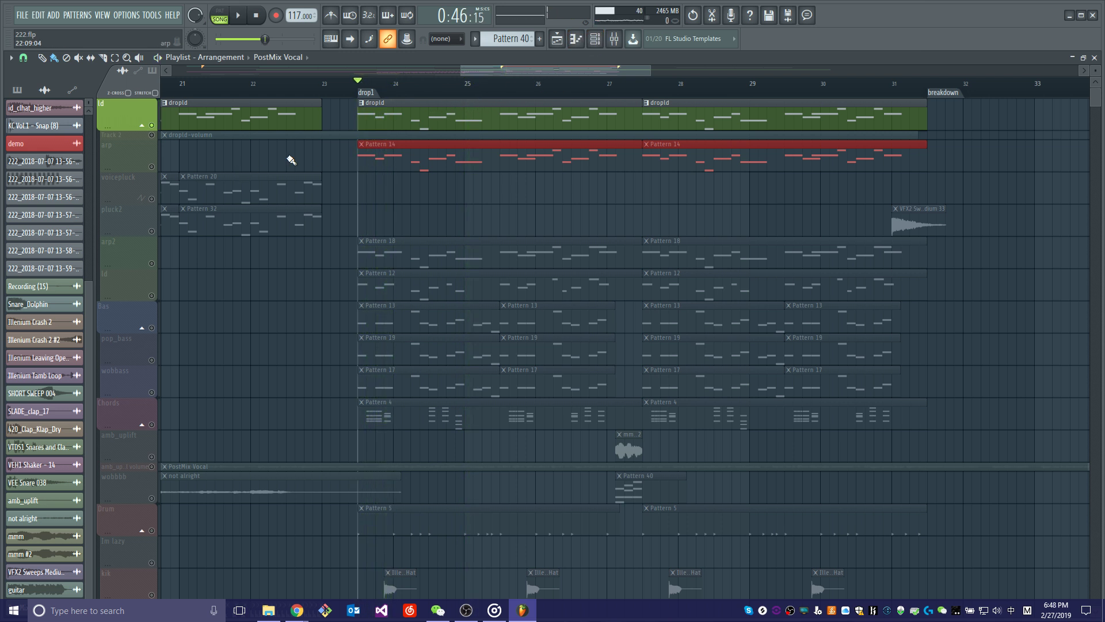
pyautogui.rightClick(153, 264)
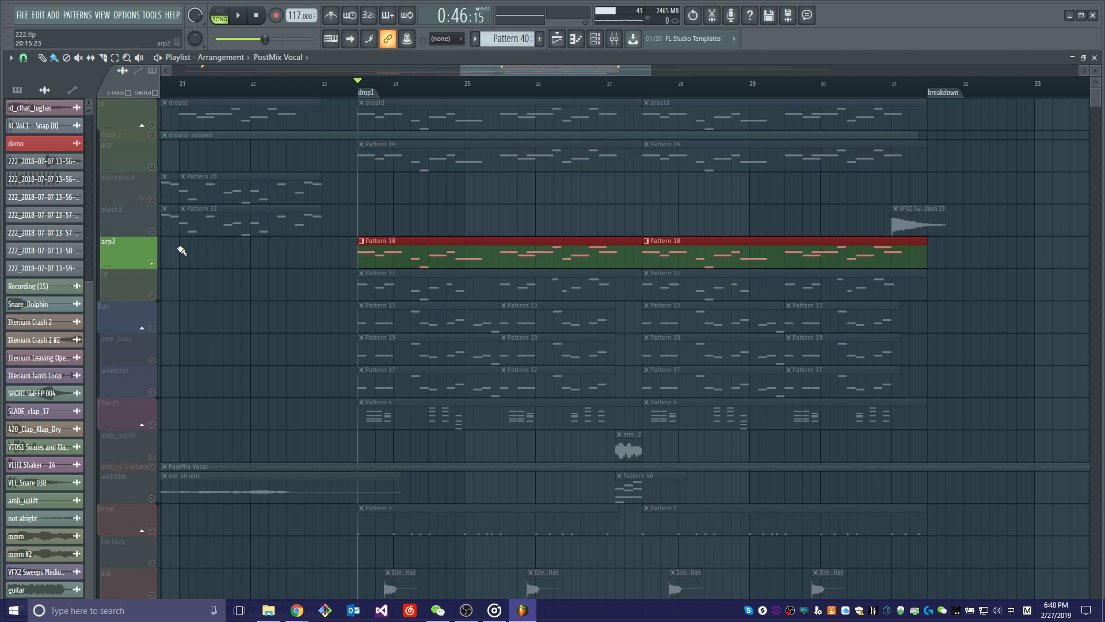
pyautogui.press('space')
# Solo the ld track below arp2 and listen to its Pattern 12 clips from drop1.
pyautogui.press('space')
pyautogui.rightClick(153, 296)
pyautogui.press('space')
pyautogui.press('space')
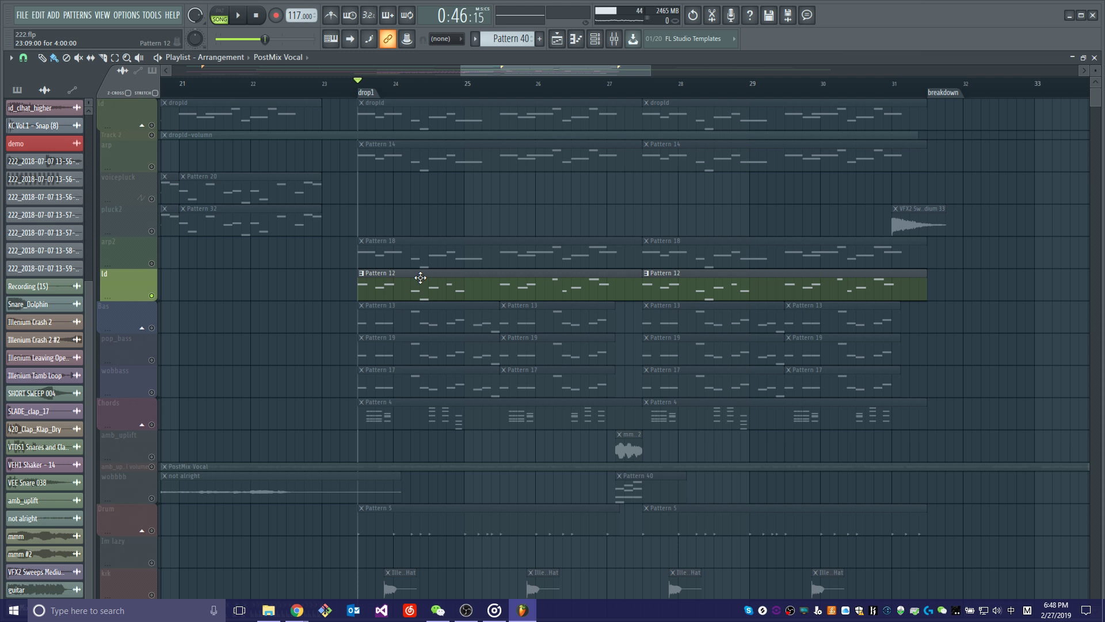
pyautogui.press('space')
# Solo the complete ld group with all its subtracks and play the layered leads from drop1.
pyautogui.press('space')
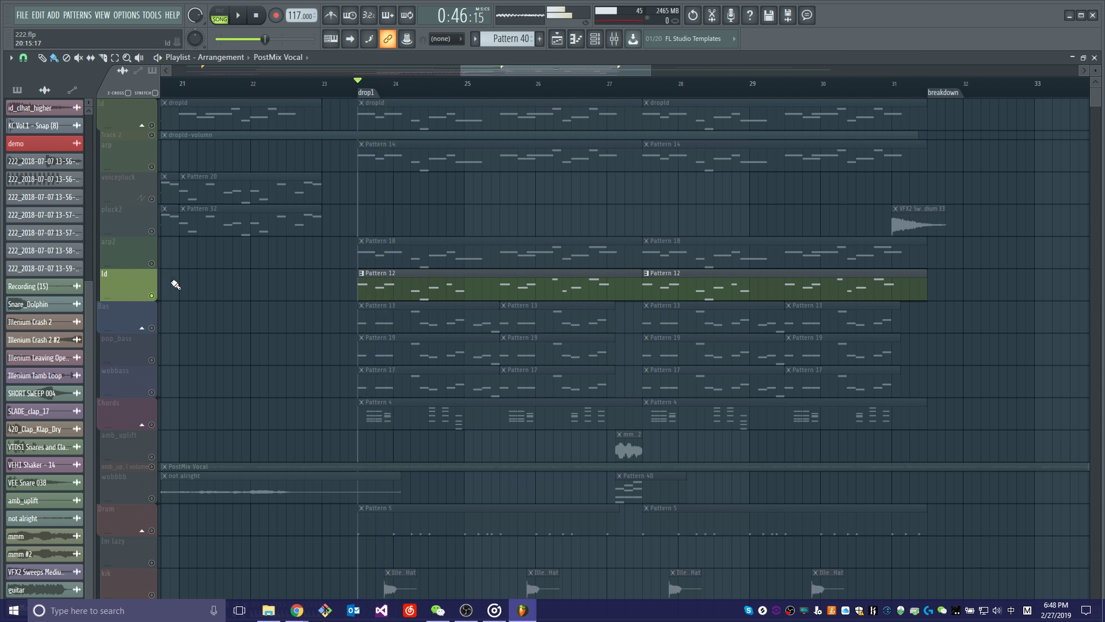
pyautogui.rightClick(152, 126)
pyautogui.press('space')
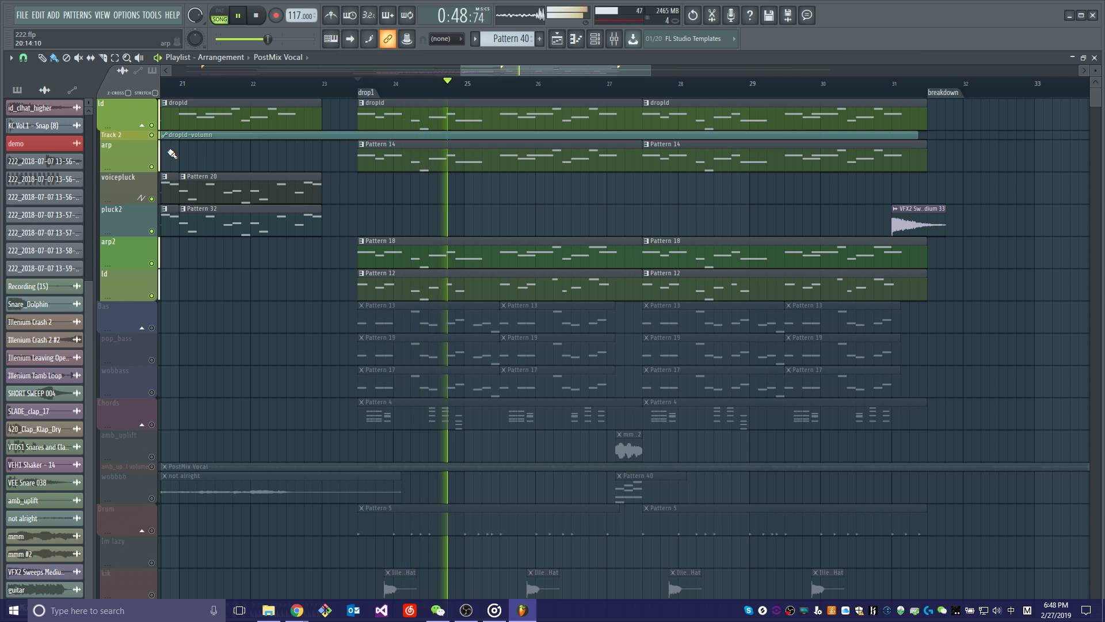
pyautogui.press('space')
# Solo the whole Bas group, including pop_bass and wobbass, and listen to it from drop1.
pyautogui.rightClick(152, 328)
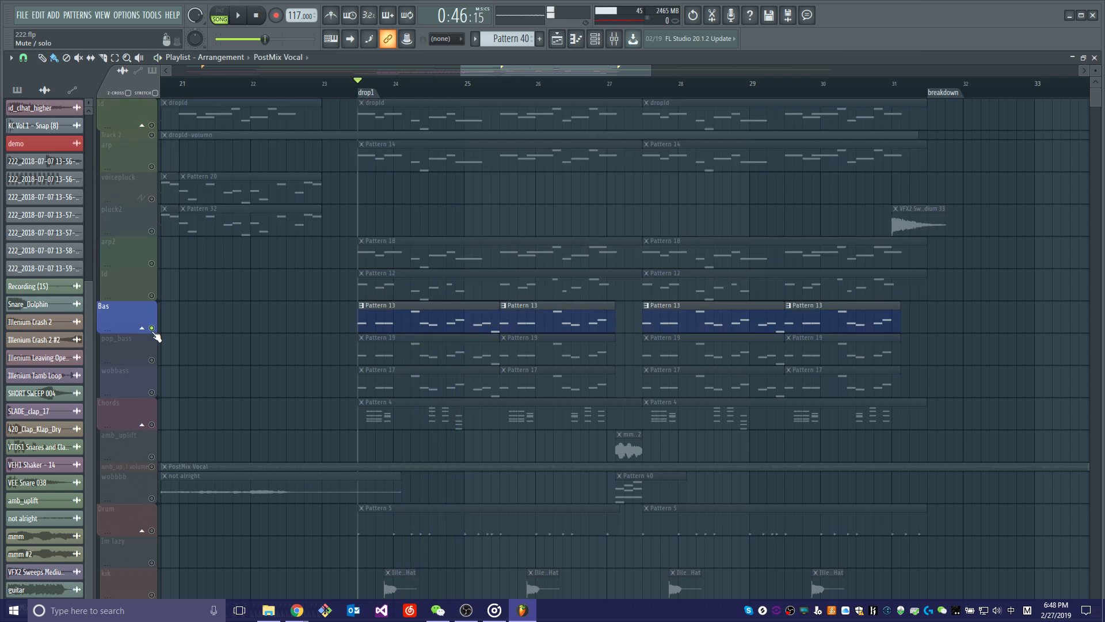
pyautogui.click(152, 328)
pyautogui.click(153, 328)
pyautogui.press('space')
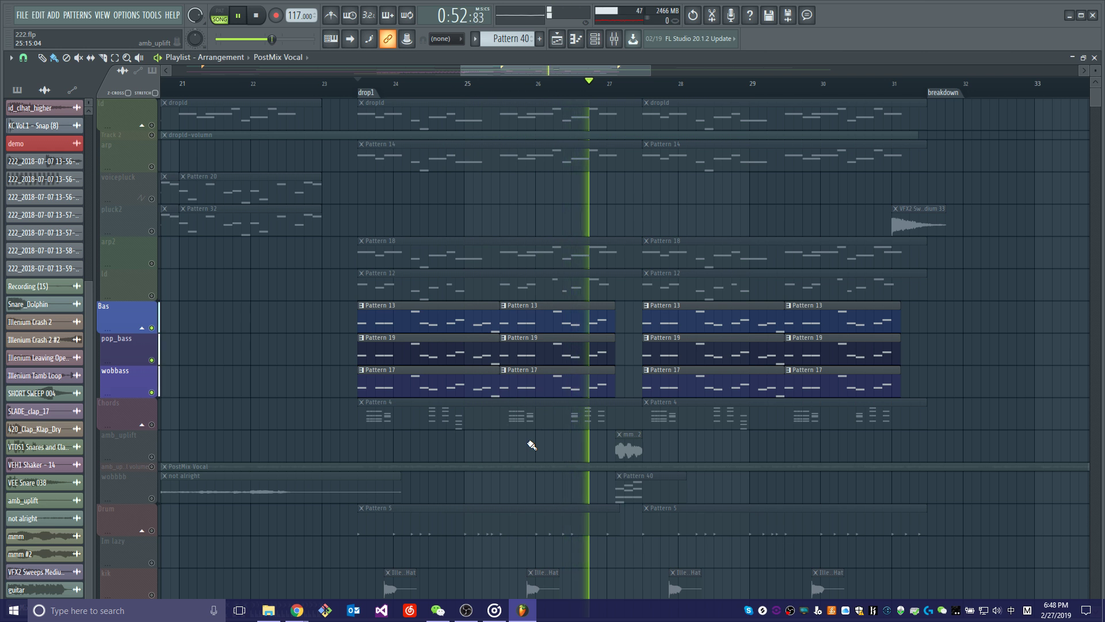
pyautogui.press('space')
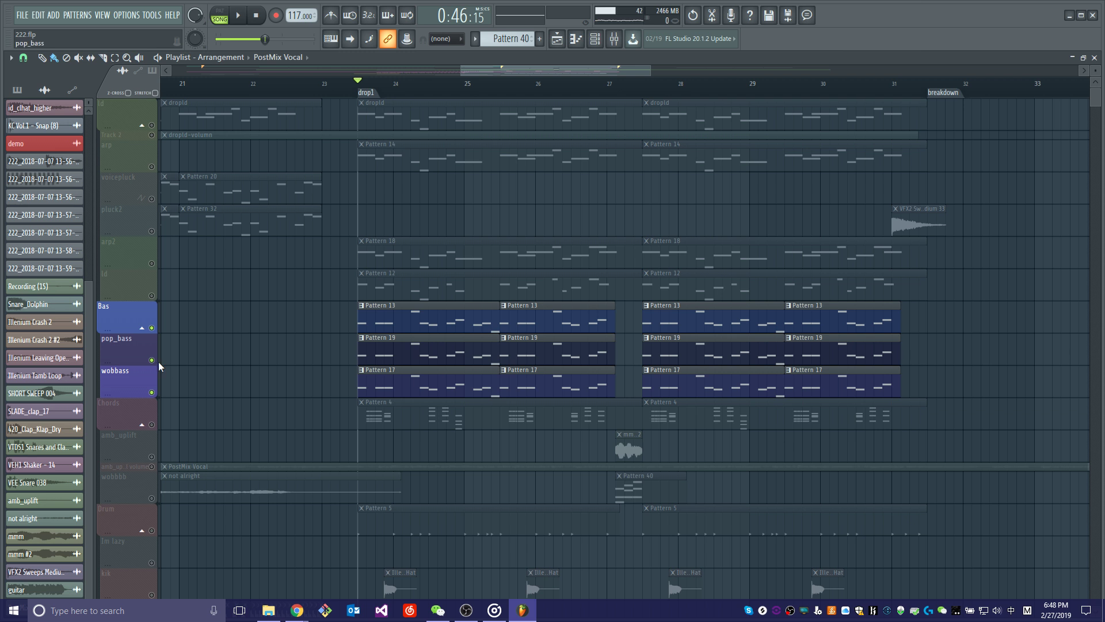
# Solo only the parent Bas track and listen to its Pattern 13 clips from drop1.
pyautogui.click(158, 332)
pyautogui.press('space')
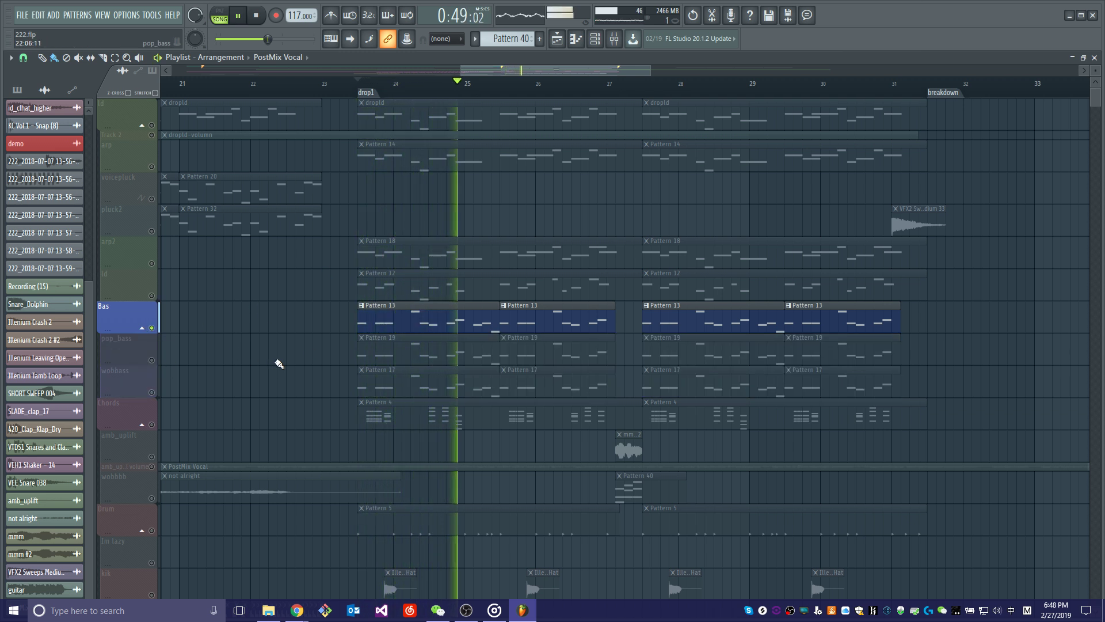
pyautogui.press('space')
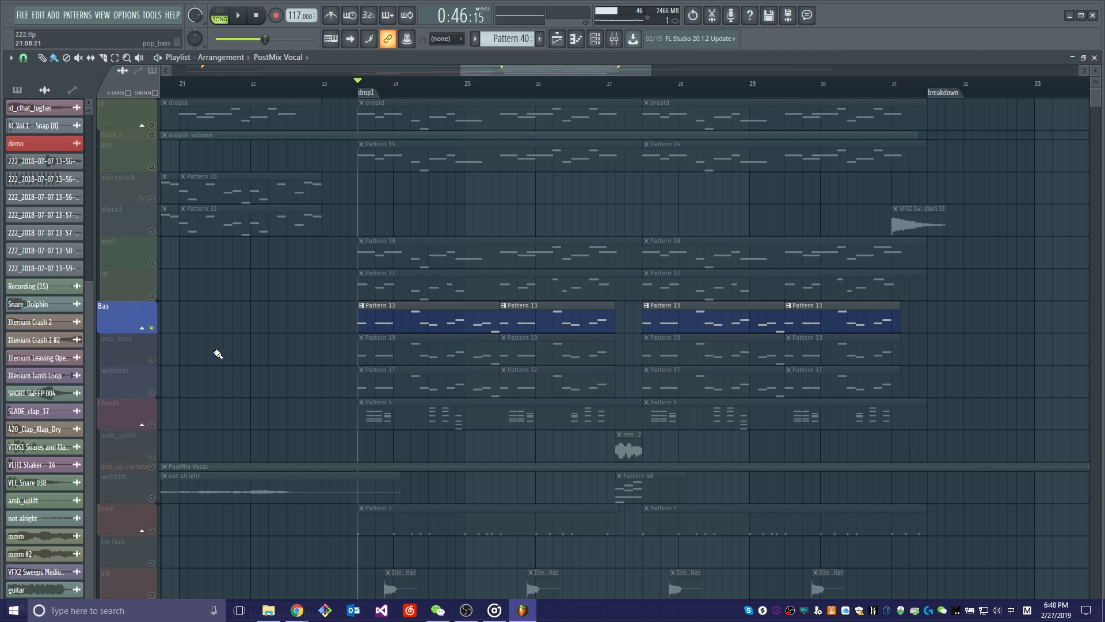
# Mute the Bas, pop_bass and wobbass tracks and leave only the Chords track enabled.
pyautogui.rightClick(157, 332)
pyautogui.rightClick(157, 332)
pyautogui.keyDown('shift'); pyautogui.rightClick(157, 331); pyautogui.keyUp('shift')
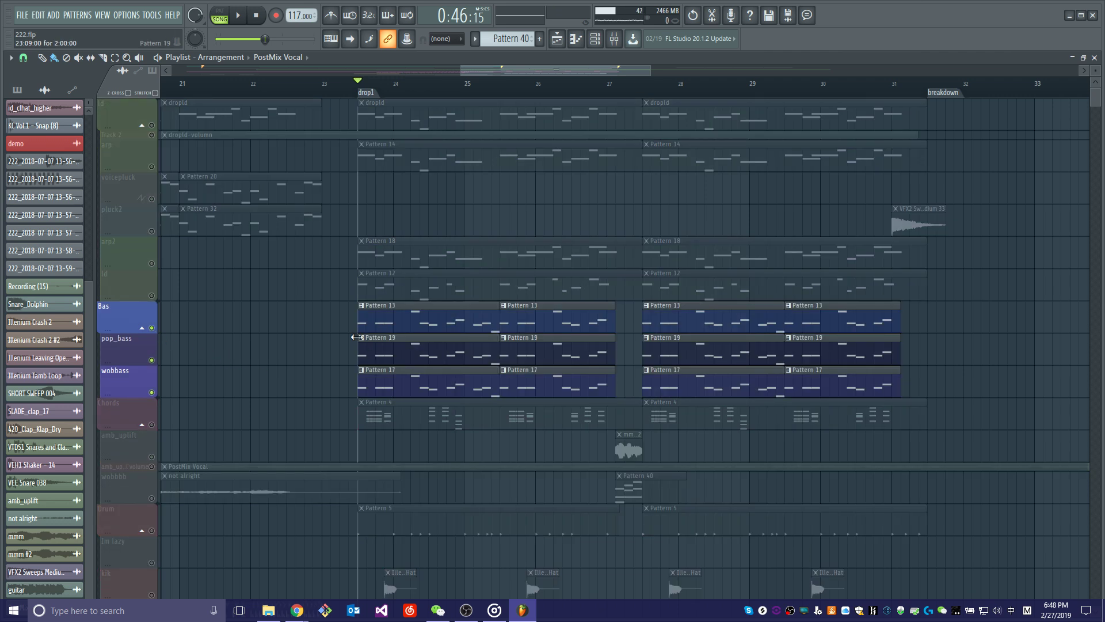
pyautogui.click(152, 328)
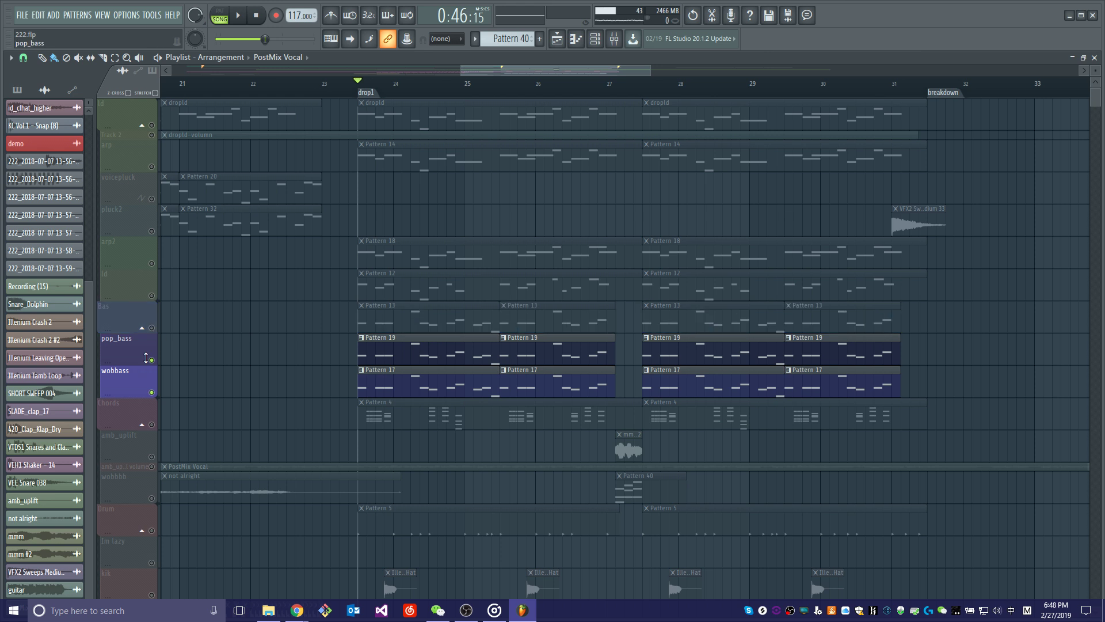
pyautogui.click(152, 360)
pyautogui.click(152, 392)
pyautogui.scroll(-3, 156, 409)
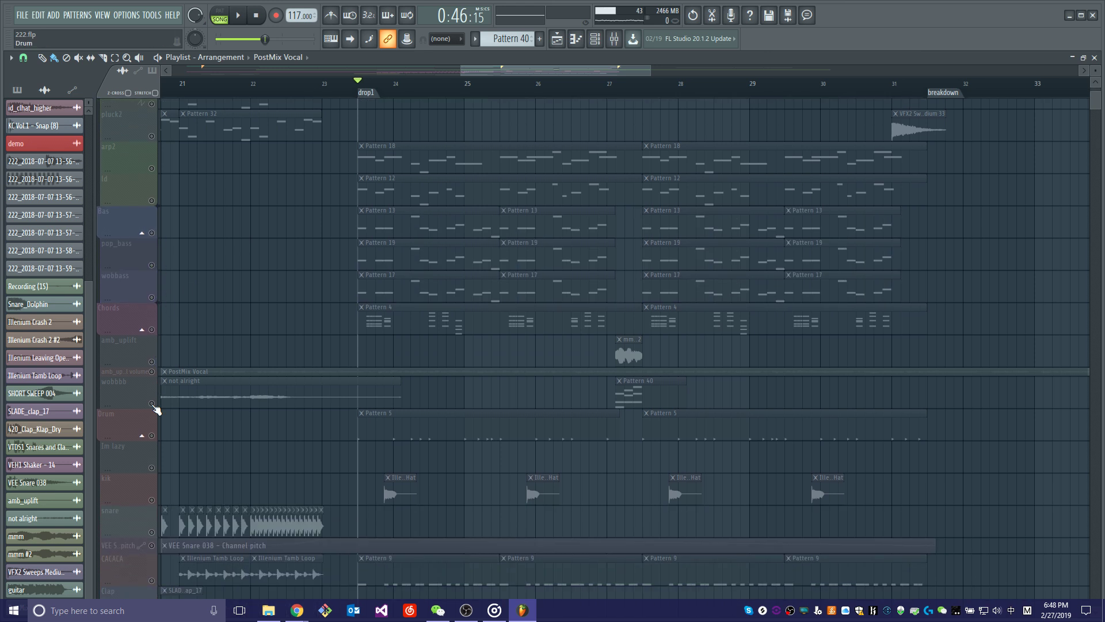
pyautogui.click(152, 328)
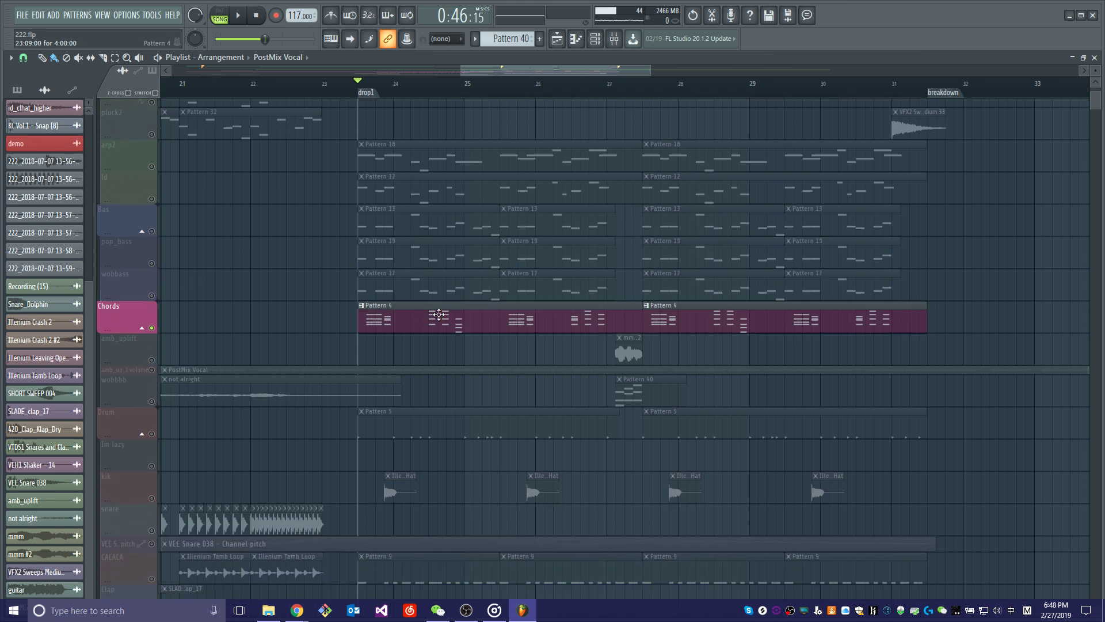
# Listen to the Chords track's Pattern 4 clips on their own from drop1.
pyautogui.scroll(-5, 575, 316)
pyautogui.scroll(2, 497, 262)
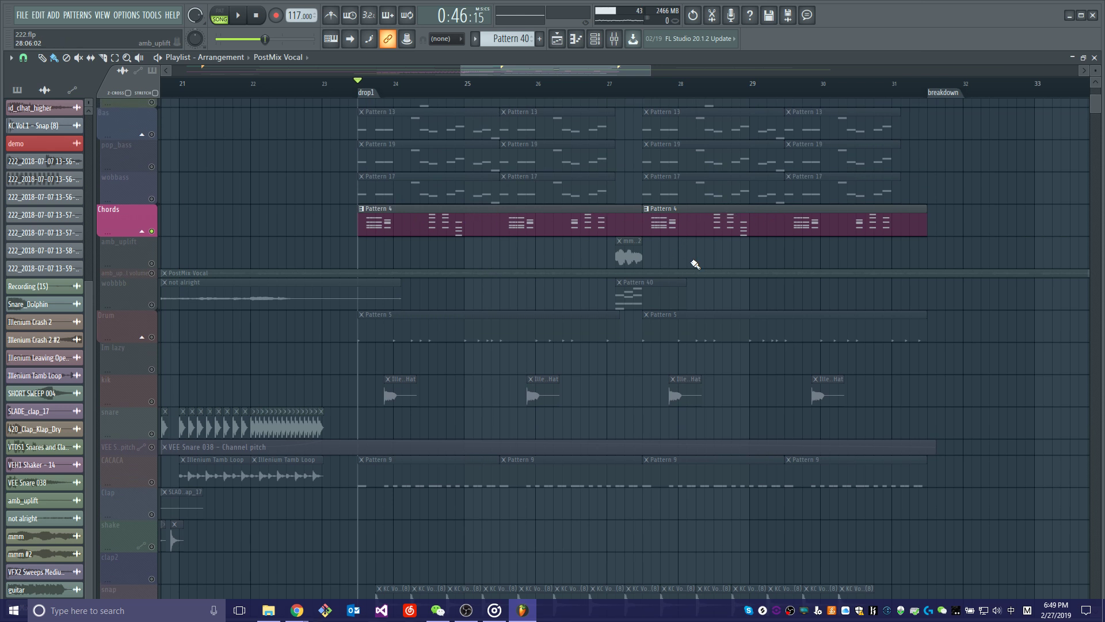
pyautogui.scroll(-3, 679, 299)
pyautogui.press('space')
pyautogui.scroll(4, 624, 350)
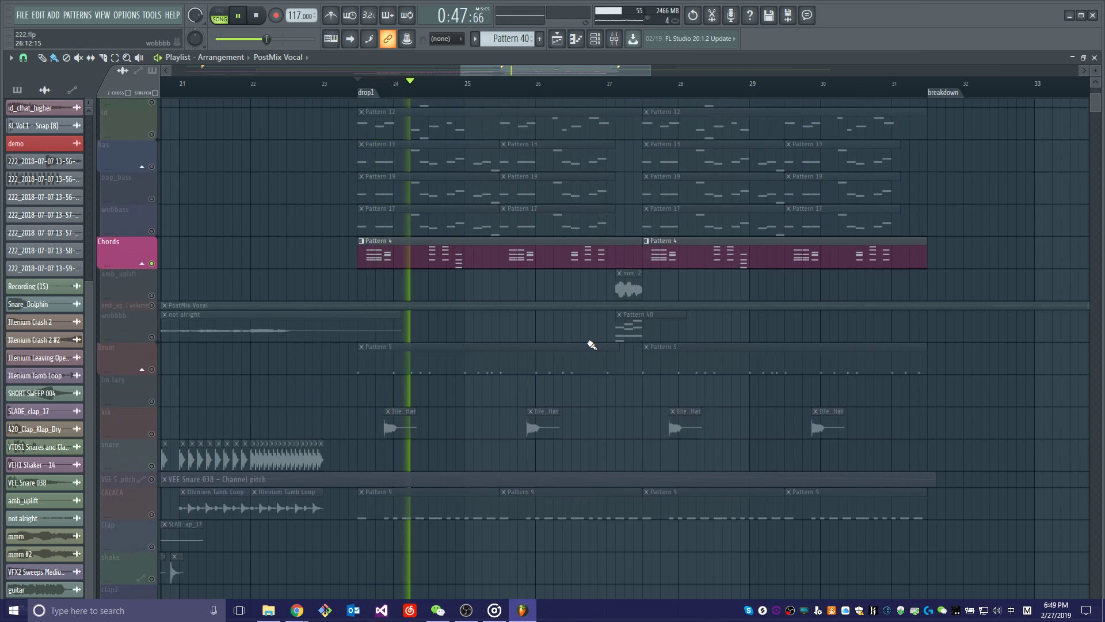
pyautogui.press('space')
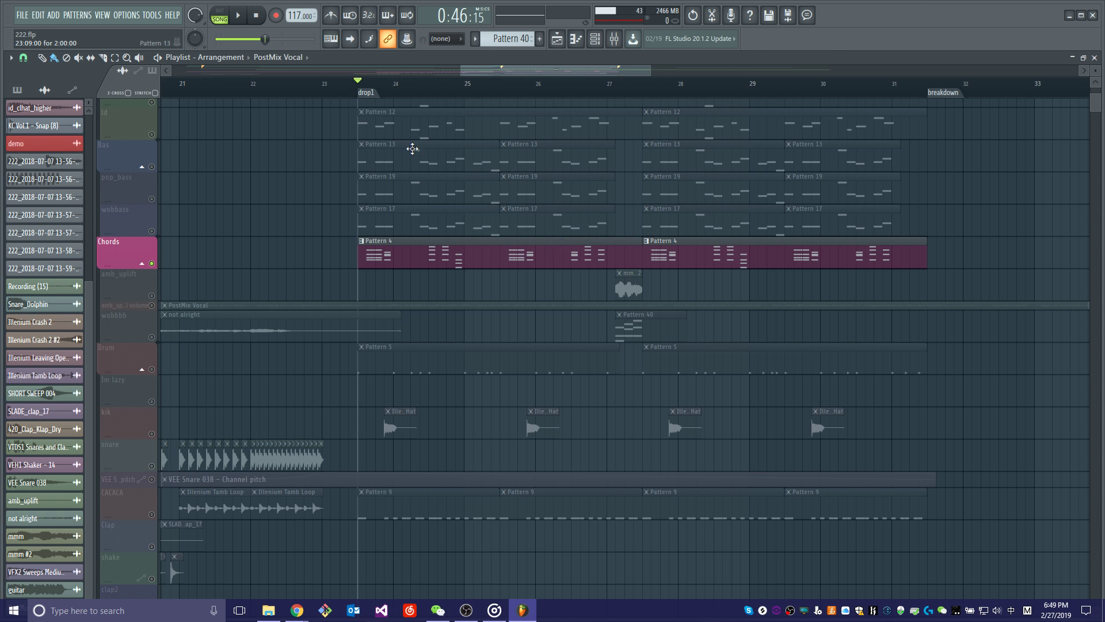
pyautogui.press('space')
pyautogui.press('space')
# Solo the noise track and listen to its Pattern 33 clips from drop1.
pyautogui.scroll(5, 439, 249)
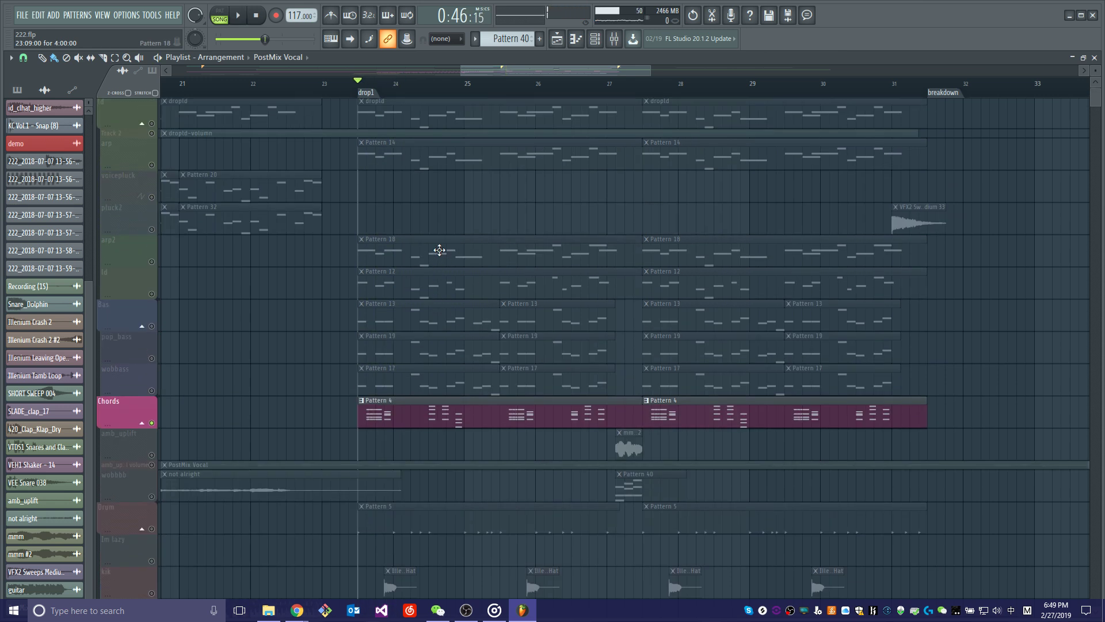
pyautogui.scroll(-11, 322, 253)
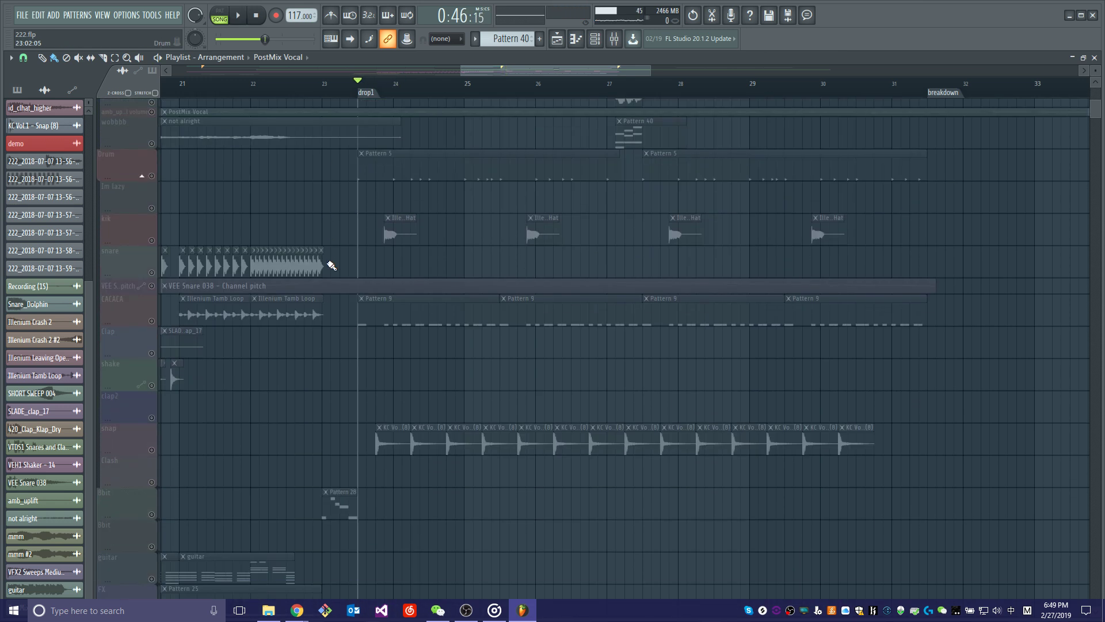
pyautogui.rightClick(152, 322)
pyautogui.rightClick(152, 322)
pyautogui.scroll(-1, 386, 371)
pyautogui.scroll(-6, 495, 383)
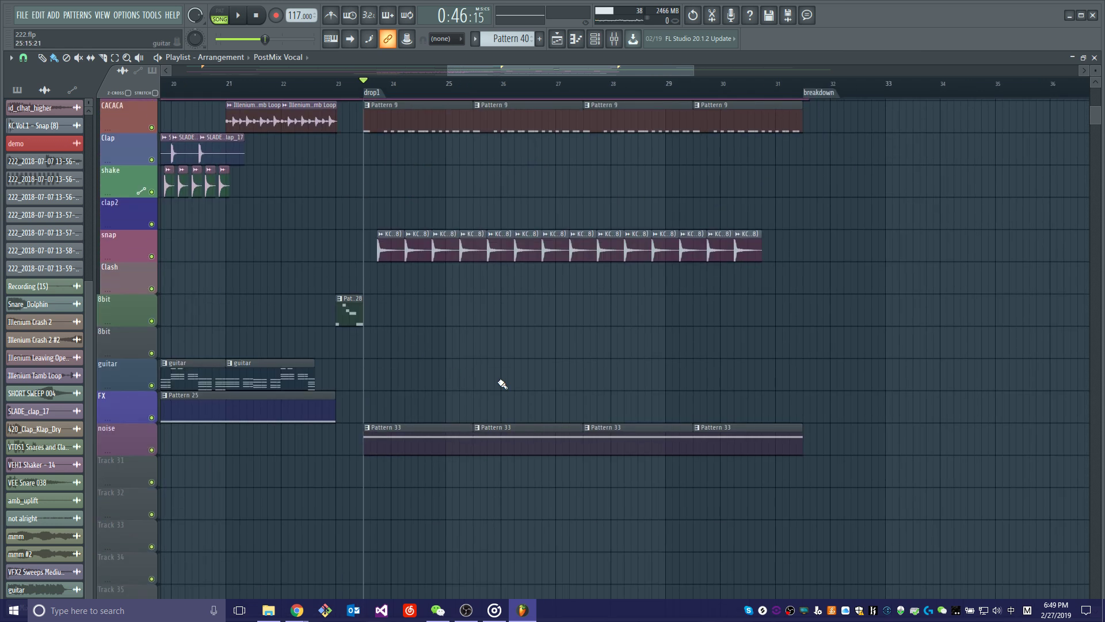
pyautogui.press('space')
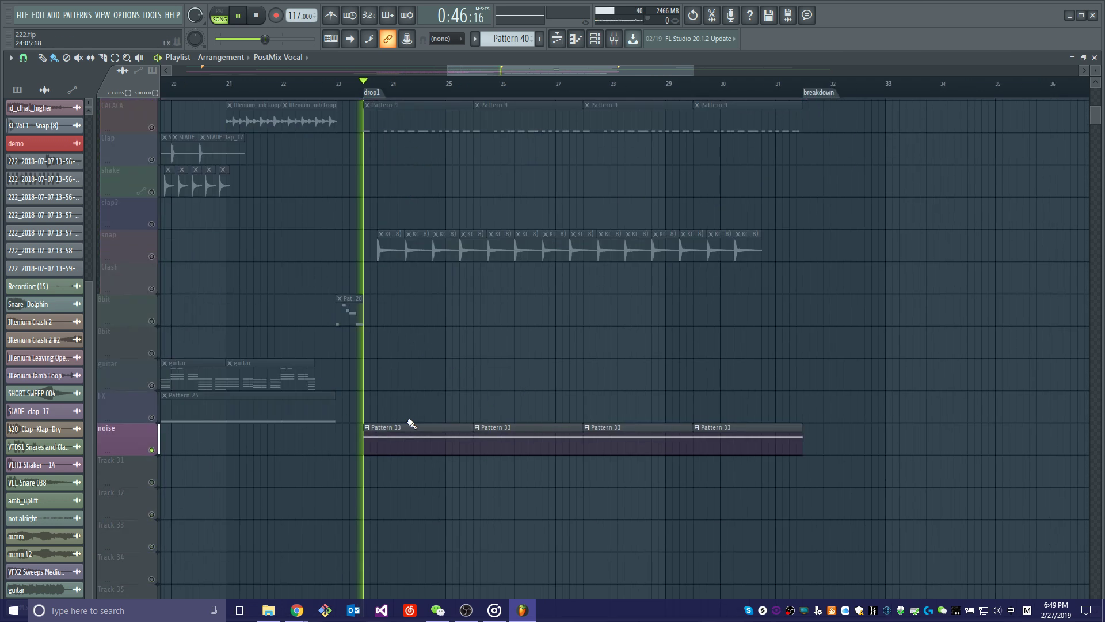
pyautogui.press('space')
# Open the mixer and select the noise insert on track 27 during playback to show its effects.
pyautogui.click(614, 40)
pyautogui.press('space')
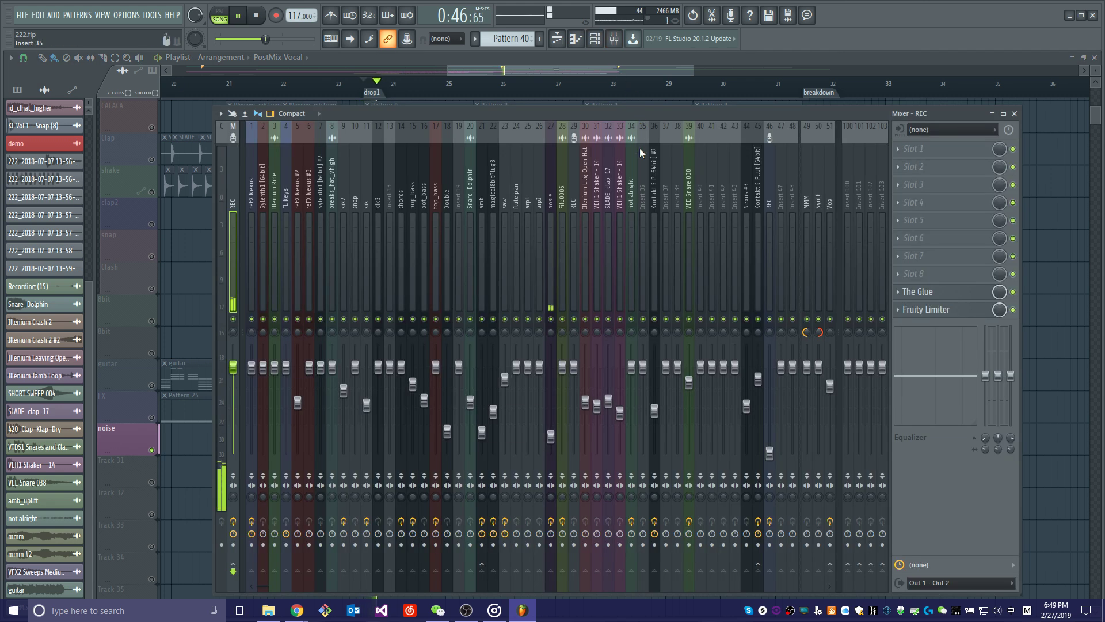
pyautogui.click(553, 261)
pyautogui.press('space')
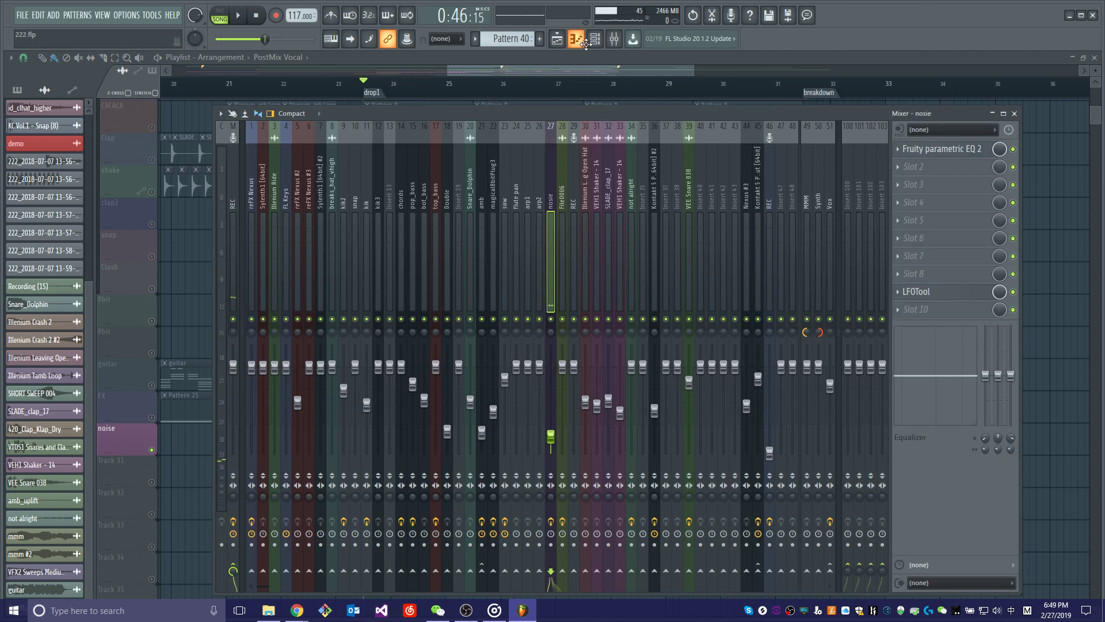
# Find the 3x Osc channel behind the noise sound in the channel rack during playback and close the rack.
pyautogui.click(594, 40)
pyautogui.press('space')
pyautogui.scroll(-10, 789, 345)
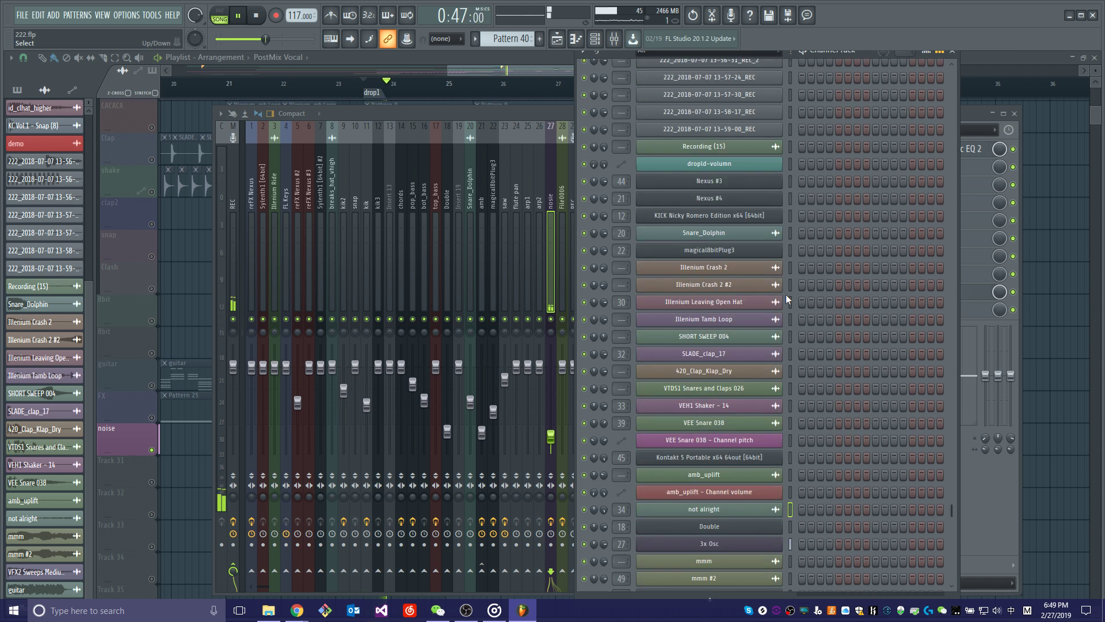
pyautogui.press('space')
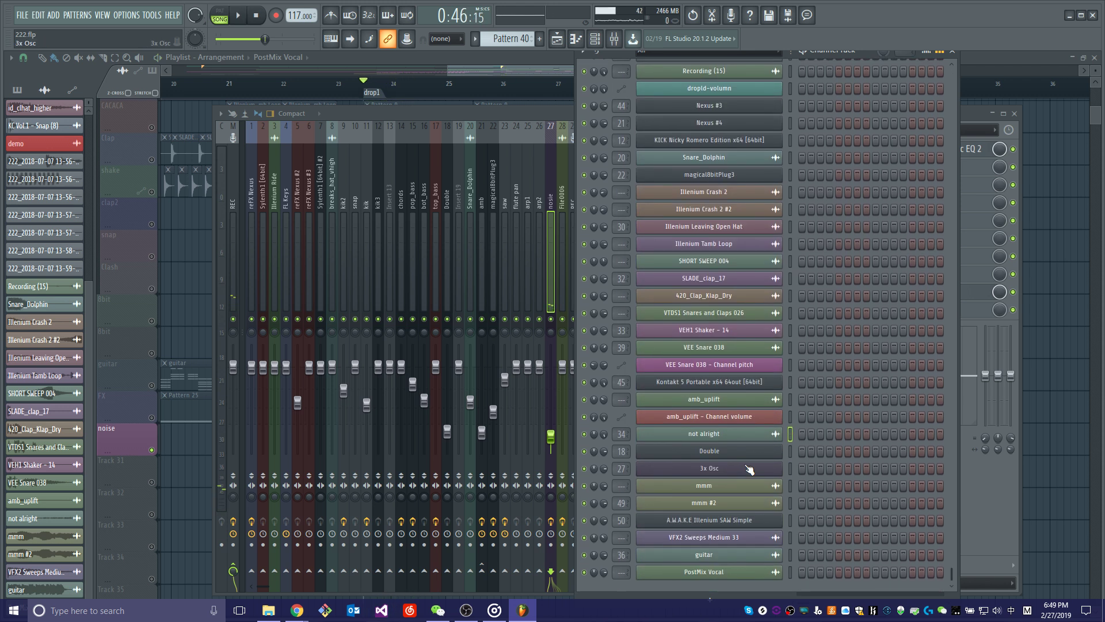
pyautogui.click(951, 53)
# Inspect the LFOTool effect on the noise insert, return to the playlist and play the noise track again.
pyautogui.click(951, 292)
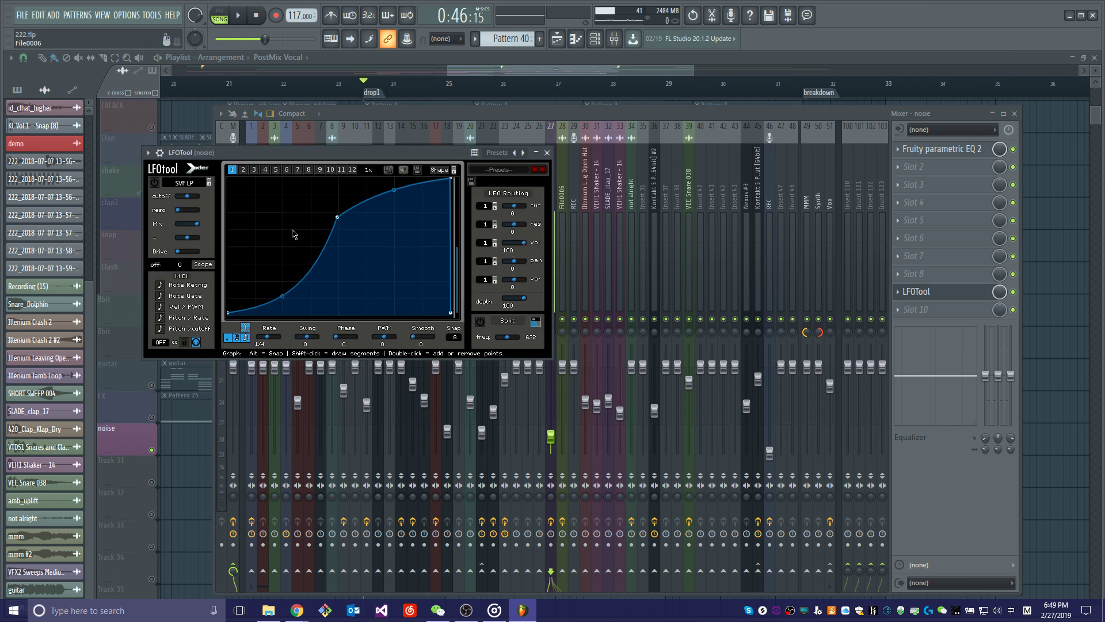
pyautogui.click(575, 75)
pyautogui.press('space')
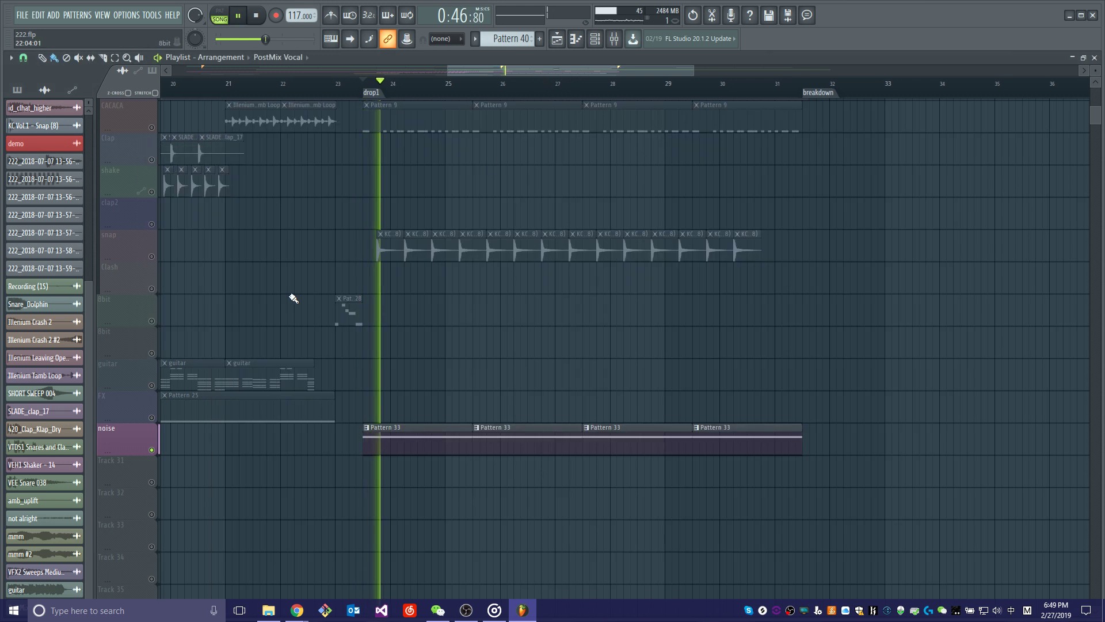
pyautogui.press('space')
# Re-enable all playlist tracks and play the full arrangement briefly from drop1.
pyautogui.rightClick(151, 257)
pyautogui.rightClick(151, 257)
pyautogui.press('space')
pyautogui.scroll(5, 511, 303)
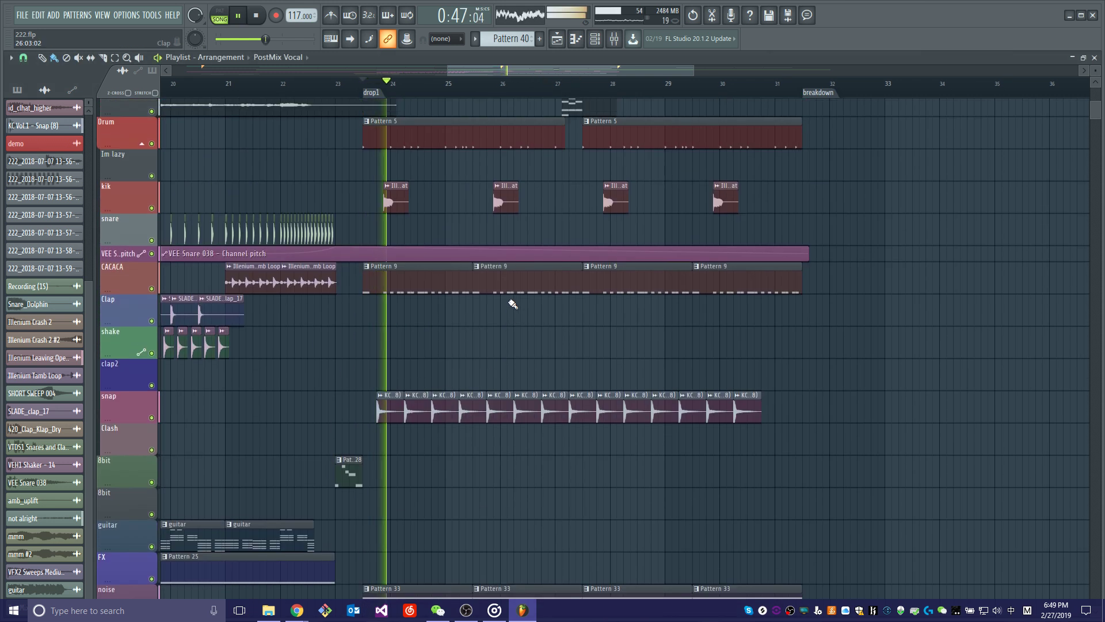
pyautogui.scroll(5, 514, 297)
pyautogui.press('space')
pyautogui.scroll(4, 461, 314)
pyautogui.scroll(-5, 446, 311)
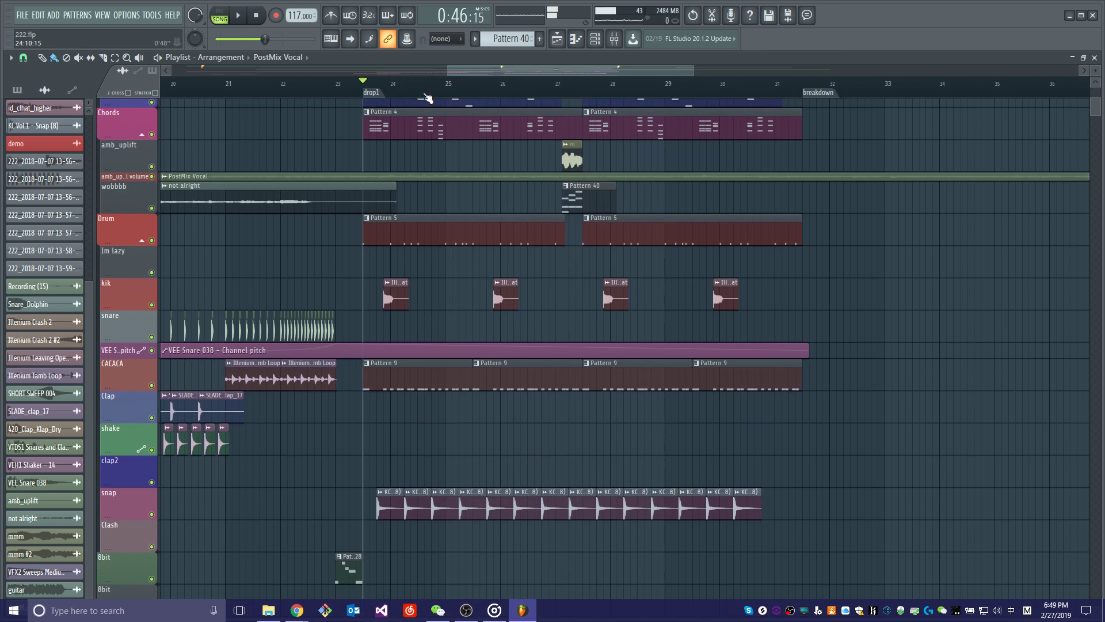
# Mute the track holding the PostMix Vocal clip and enlarge its height to show the waveform.
pyautogui.scroll(-4, 427, 96)
pyautogui.scroll(-3, 436, 177)
pyautogui.scroll(3, 426, 199)
pyautogui.scroll(5, 403, 224)
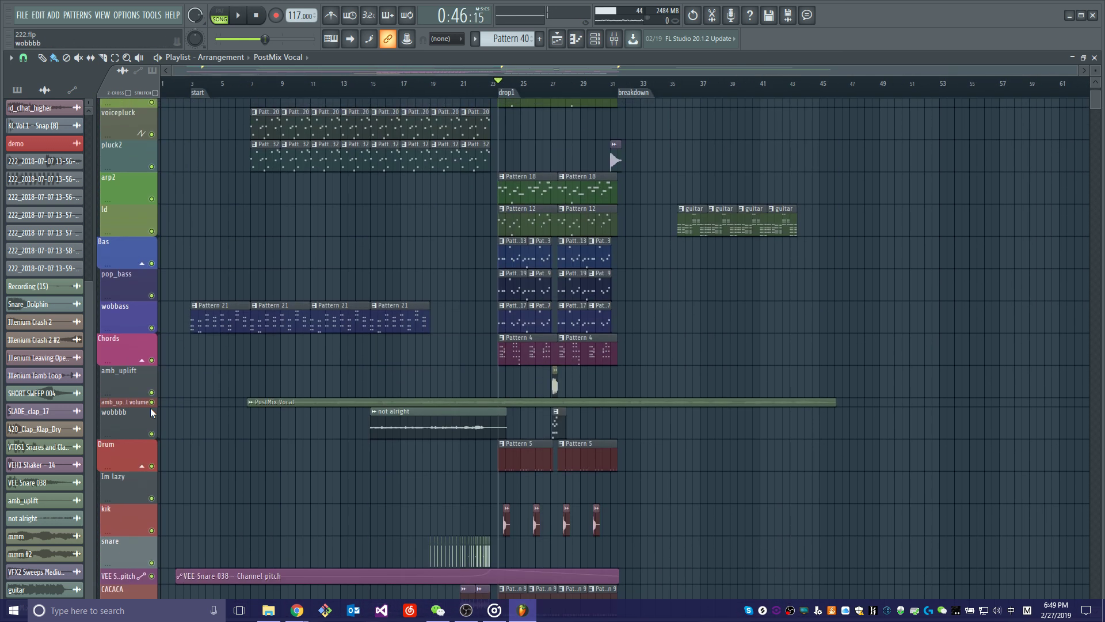
pyautogui.click(152, 402)
pyautogui.moveTo(140, 406); pyautogui.dragTo(141, 480)
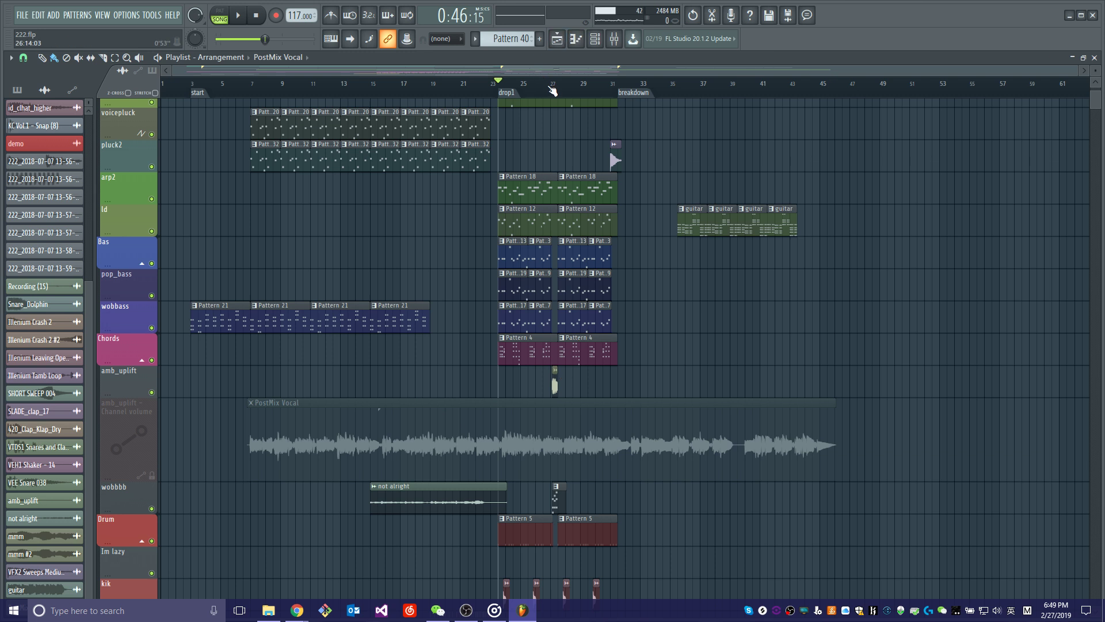
# Play the full drop without the vocal from drop1 up to the gap after bar 27.
pyautogui.scroll(4, 553, 90)
pyautogui.press('space')
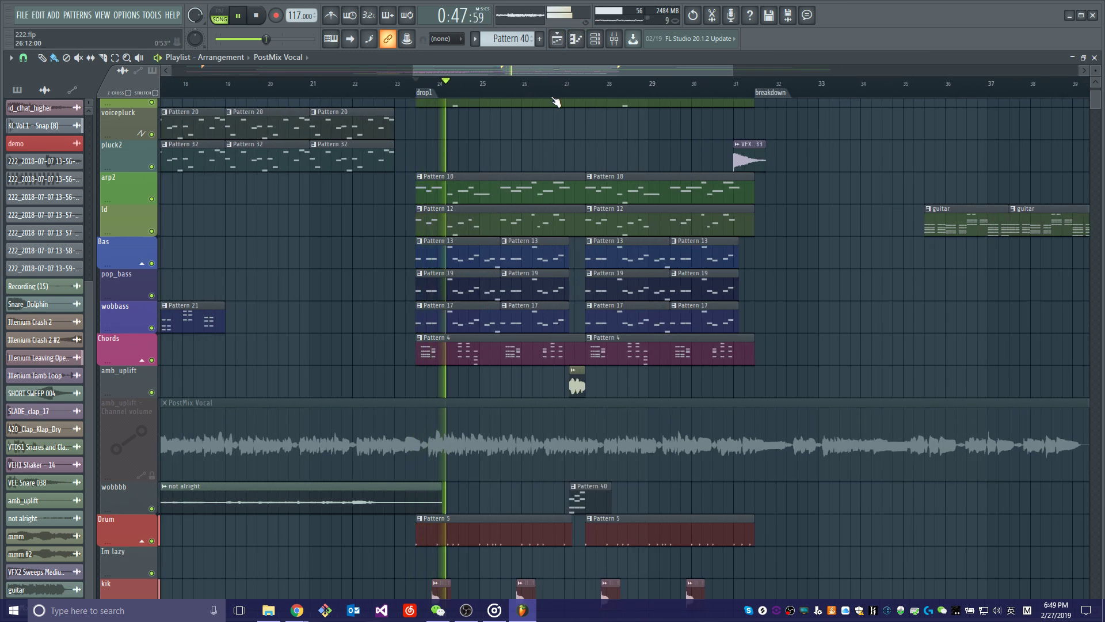
pyautogui.scroll(-4, 558, 100)
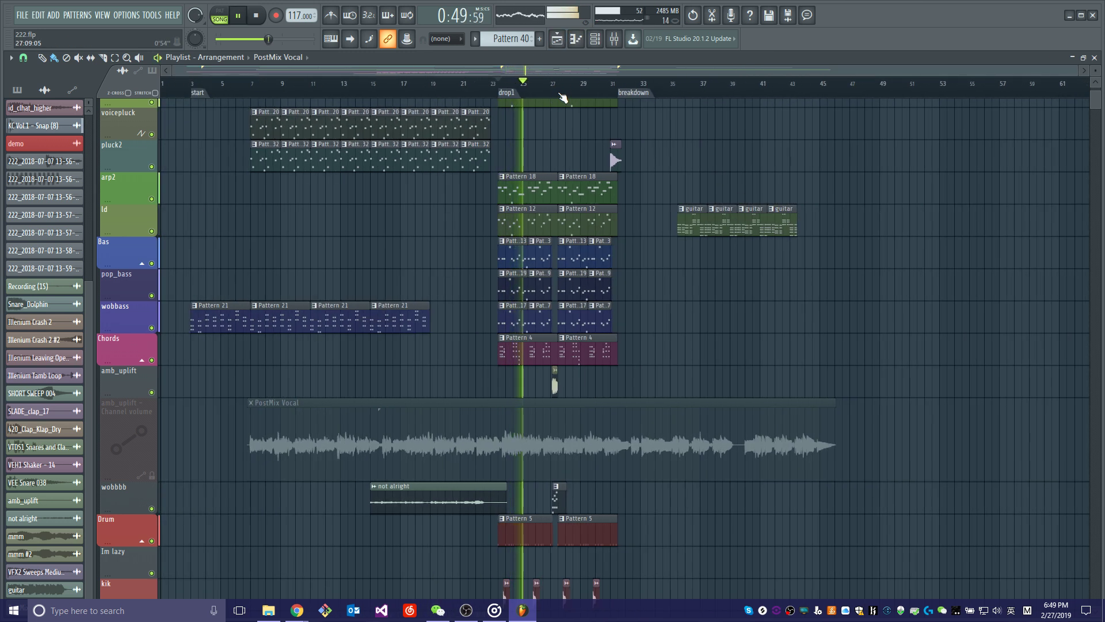
pyautogui.scroll(4, 578, 95)
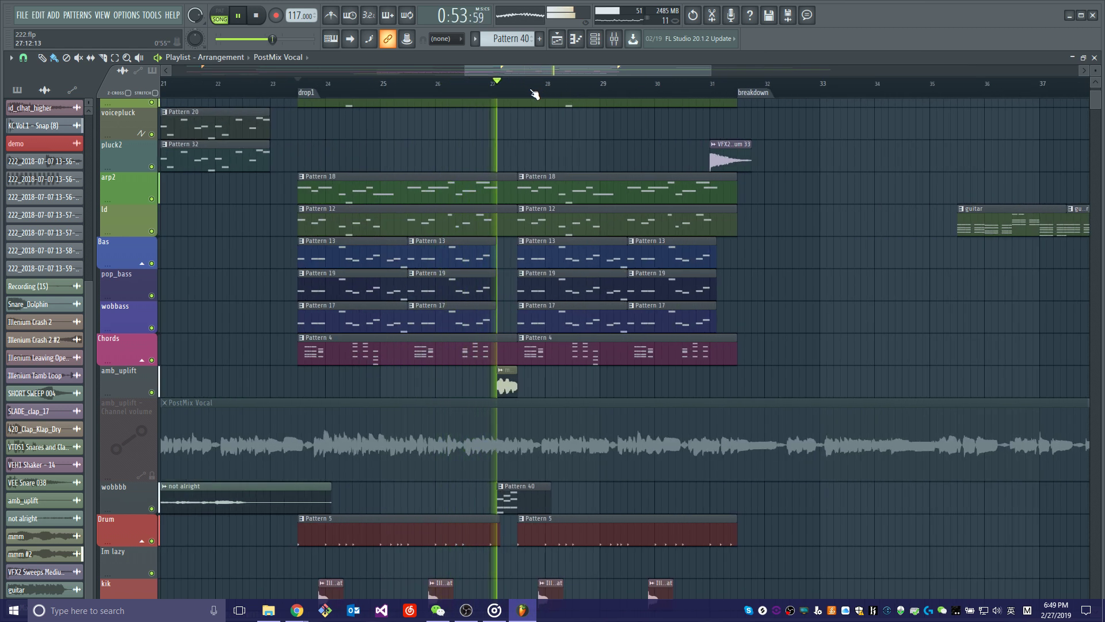
# Stop playback and place the playhead at the start of the mmm #2 clip just after bar 27.
pyautogui.press('space')
pyautogui.scroll(4, 535, 93)
pyautogui.click(428, 84)
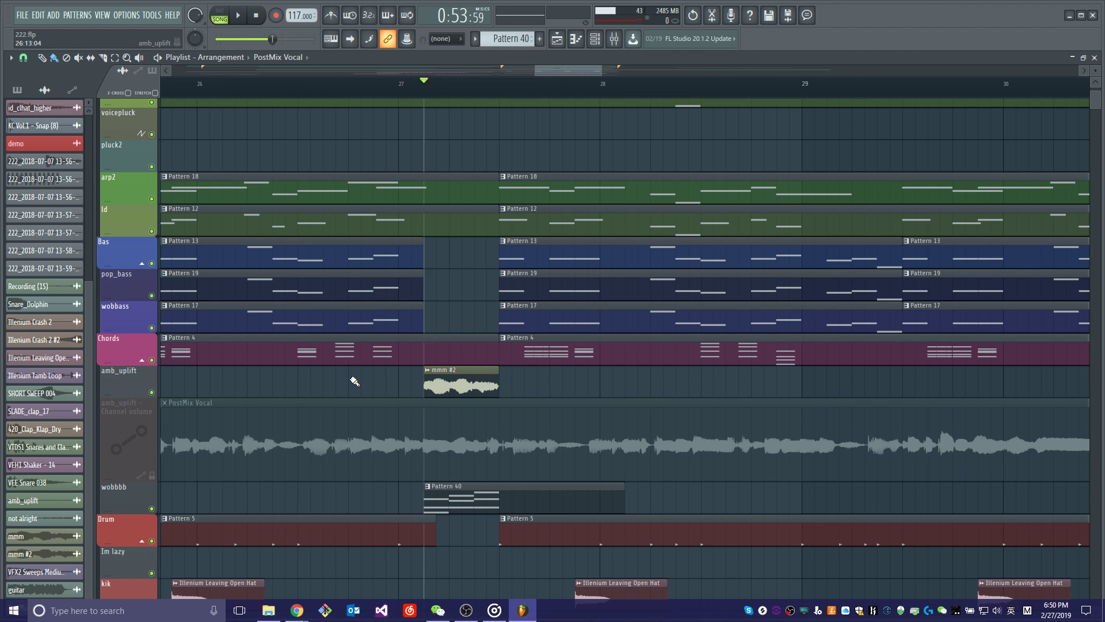
# Solo the wobbbb and amb_uplift tracks together, play the mid-drop fill after bar 27 twice, and re-enable the other tracks.
pyautogui.rightClick(152, 509)
pyautogui.click(151, 393)
pyautogui.press('space')
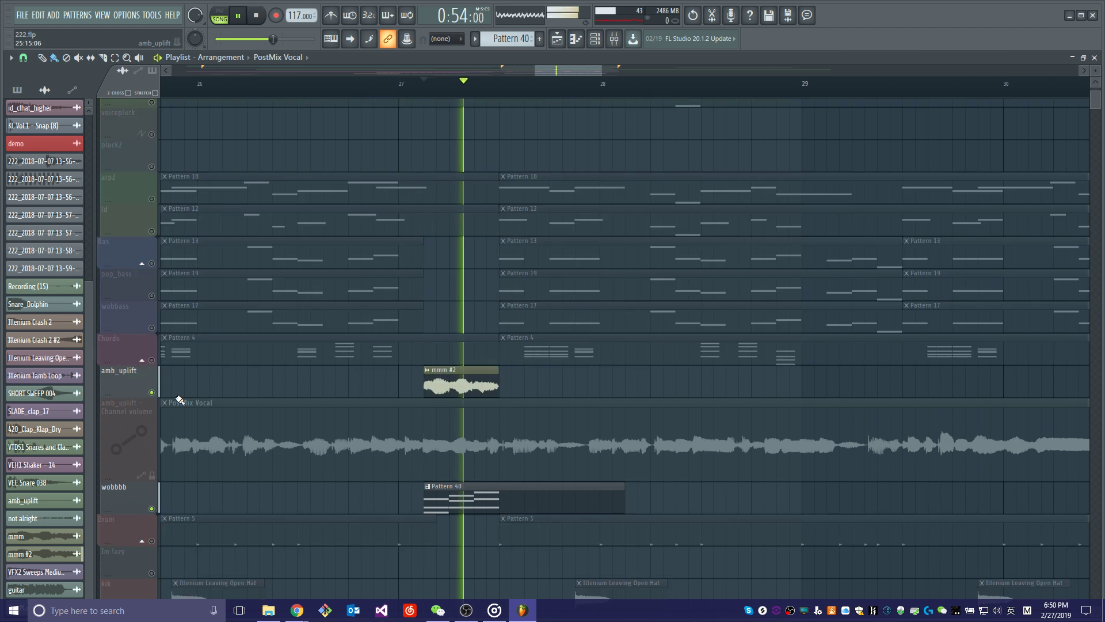
pyautogui.press('space')
pyautogui.press('space')
pyautogui.press('space')
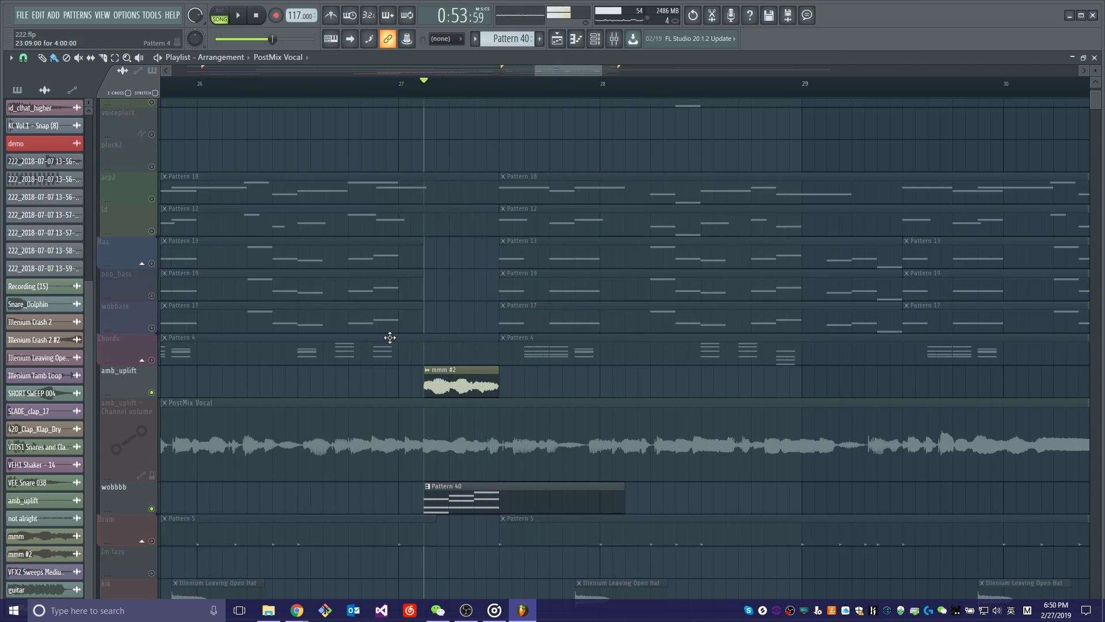
pyautogui.rightClick(152, 393)
# Play the dropld #2 clip from the start marker with only the uppermost ld track enabled, and restore the other tracks.
pyautogui.scroll(-6, 490, 86)
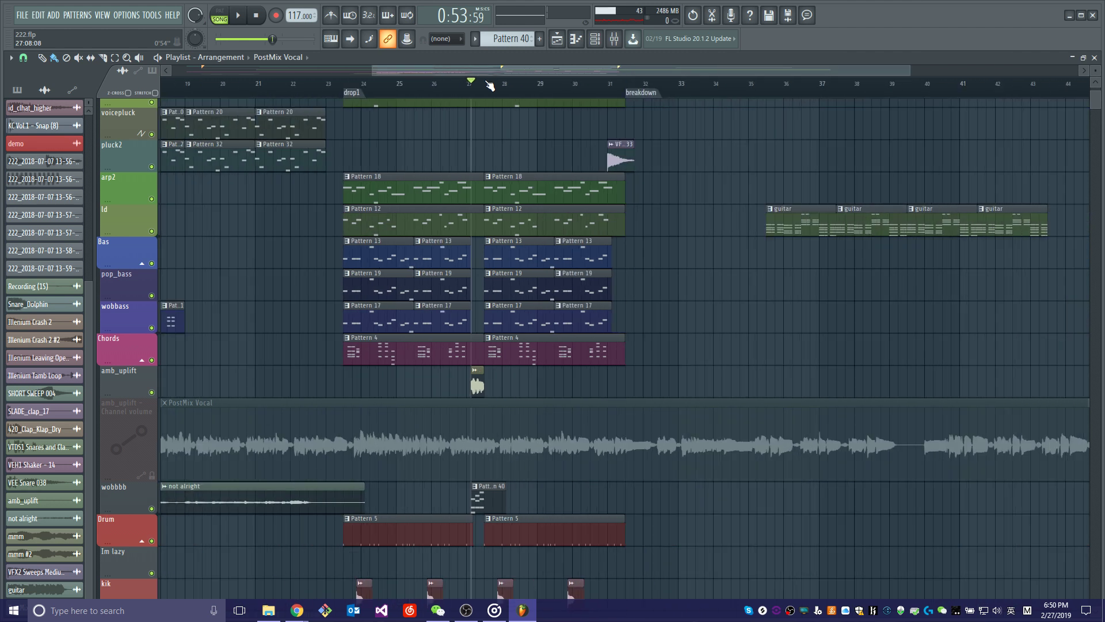
pyautogui.scroll(-4, 543, 262)
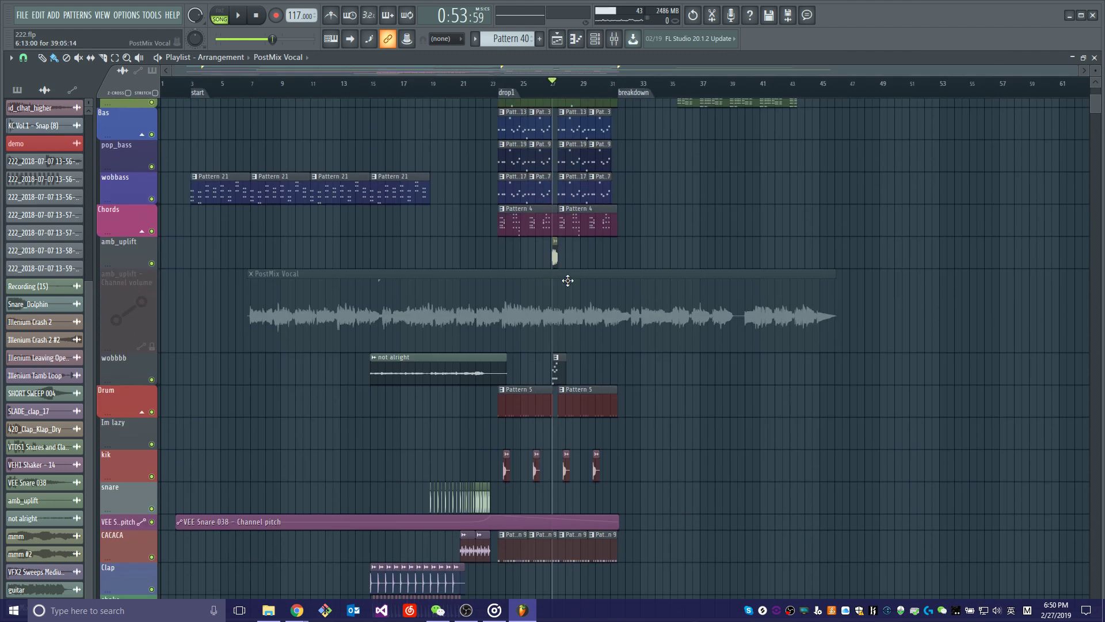
pyautogui.scroll(-11, 537, 473)
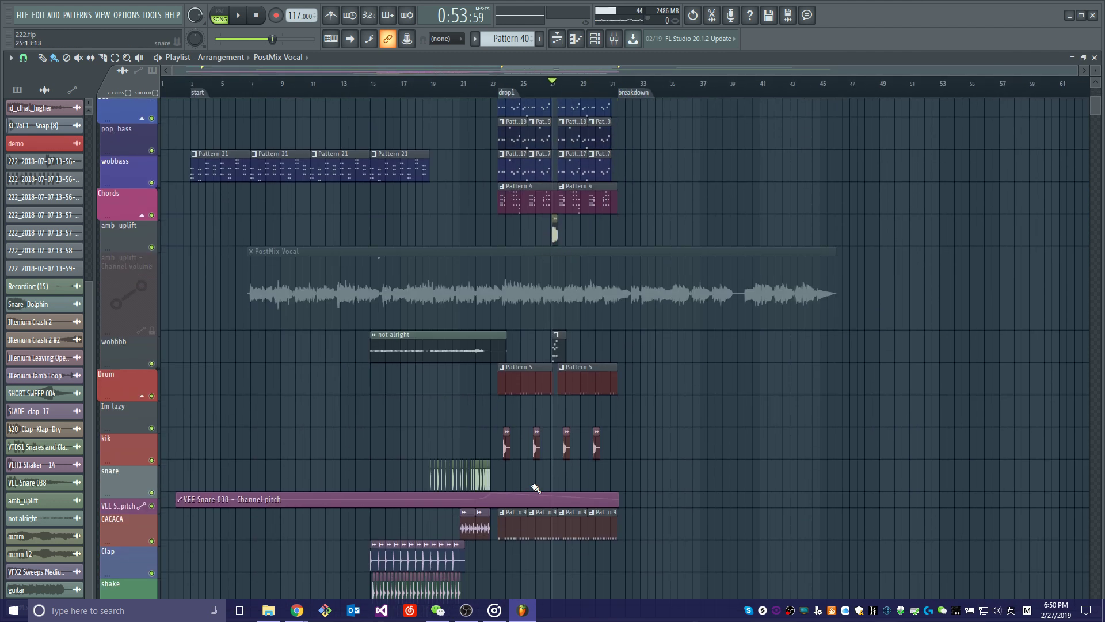
pyautogui.scroll(15, 537, 473)
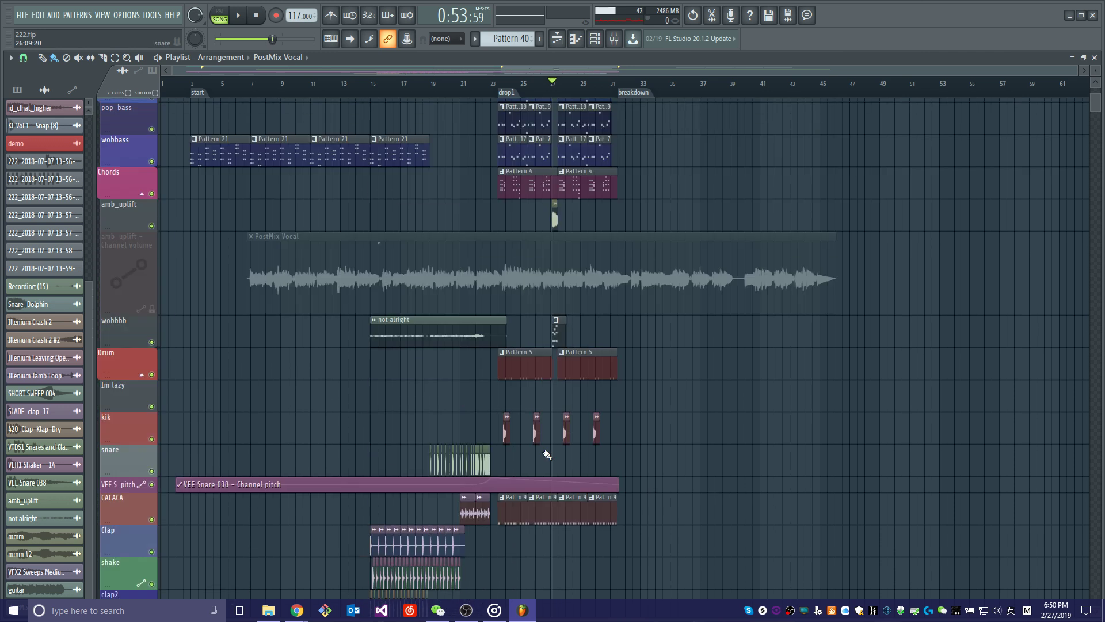
pyautogui.moveTo(224, 86); pyautogui.dragTo(196, 86)
pyautogui.rightClick(152, 126)
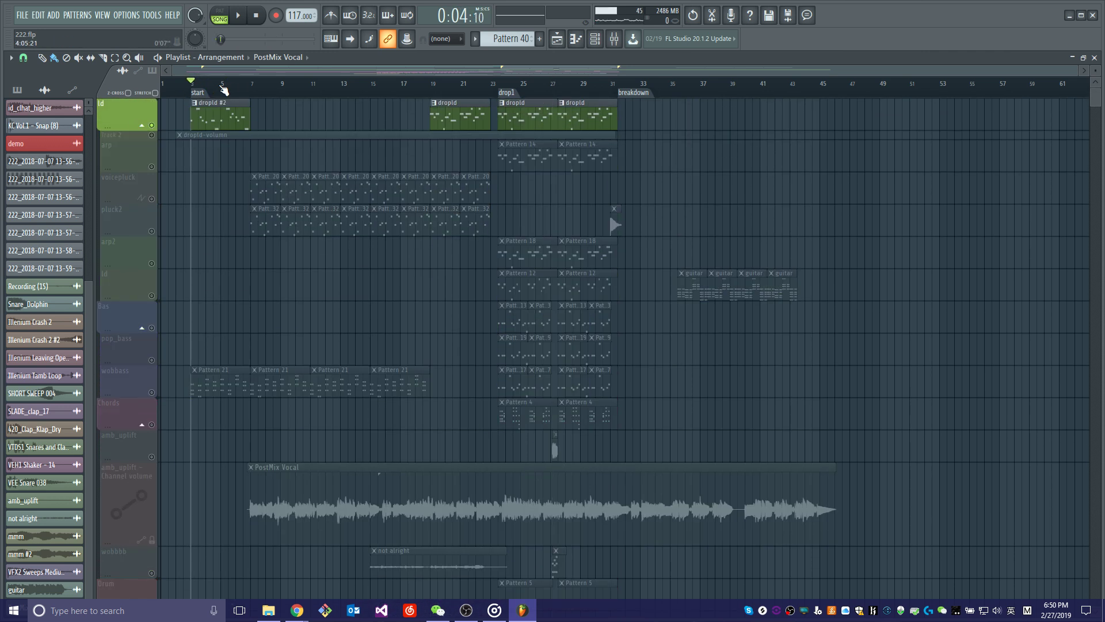
pyautogui.press('space')
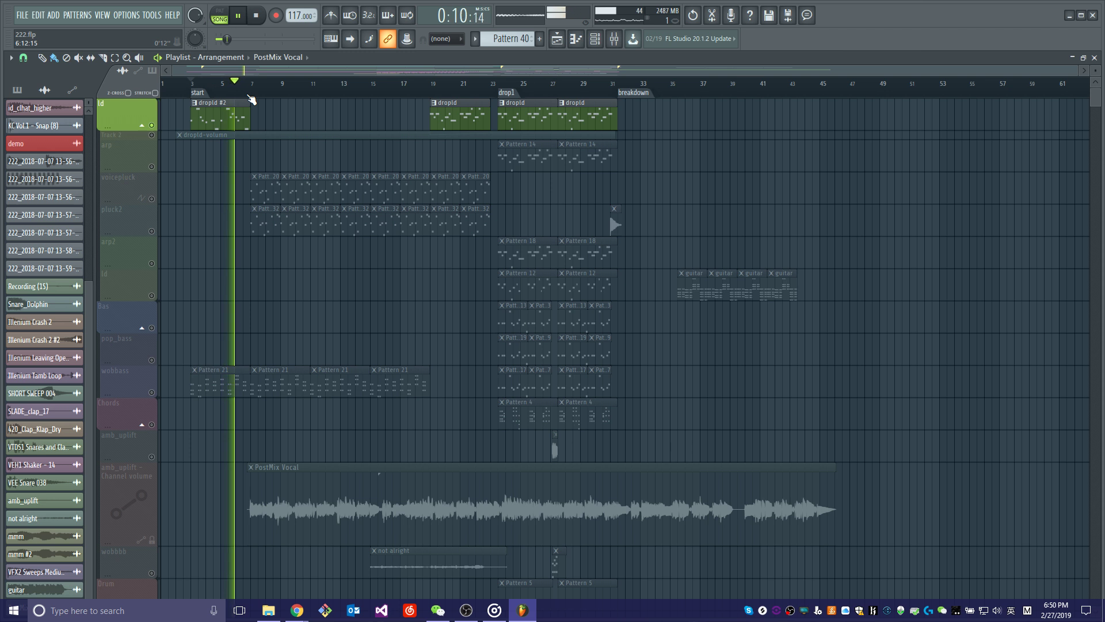
pyautogui.press('space')
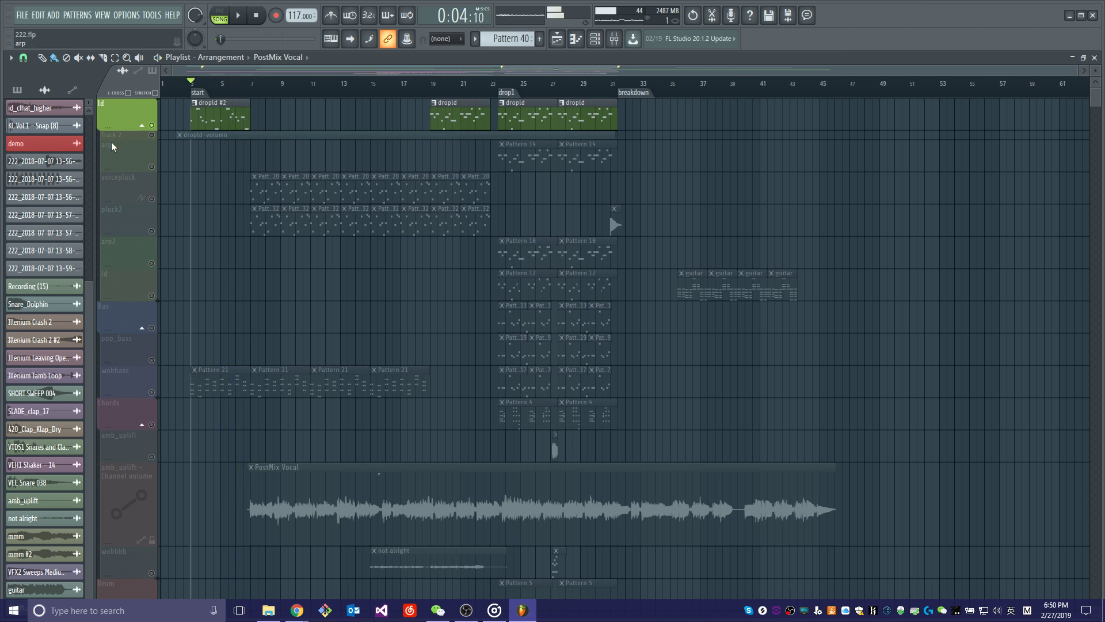
pyautogui.rightClick(152, 125)
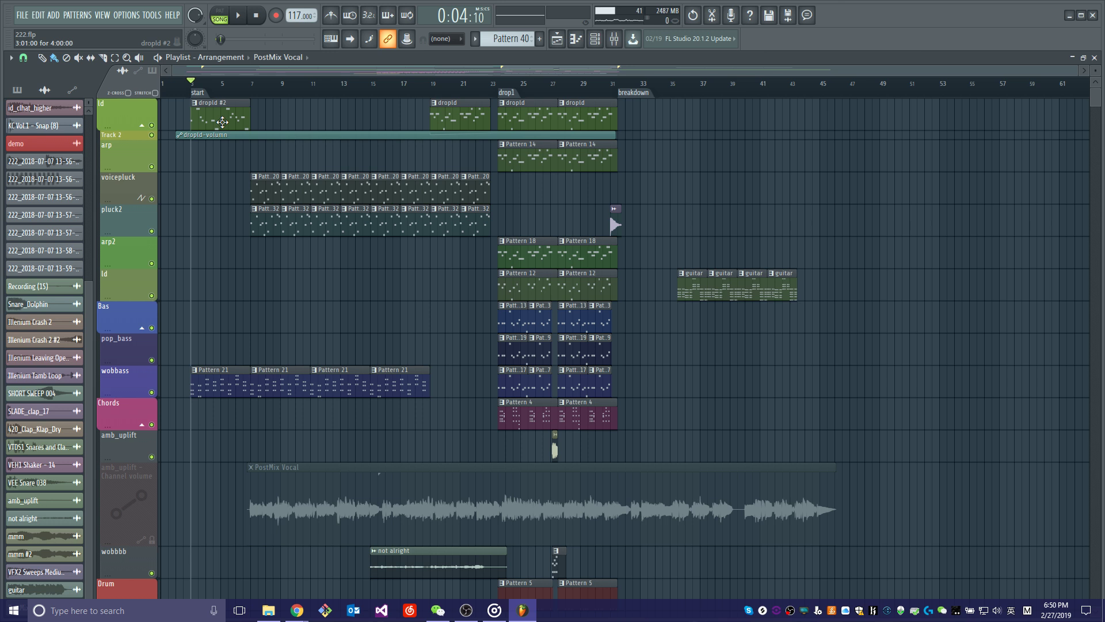
# Play the intro briefly from the start marker with all non-vocal tracks enabled.
pyautogui.scroll(-8, 247, 176)
pyautogui.scroll(6, 301, 316)
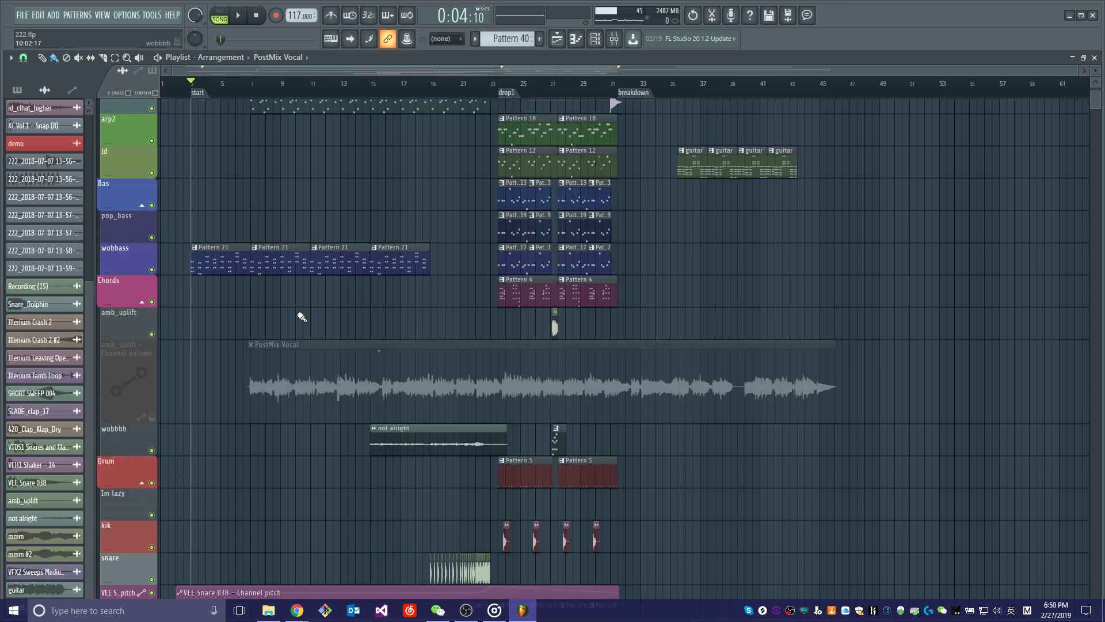
pyautogui.press('space')
pyautogui.scroll(2, 286, 341)
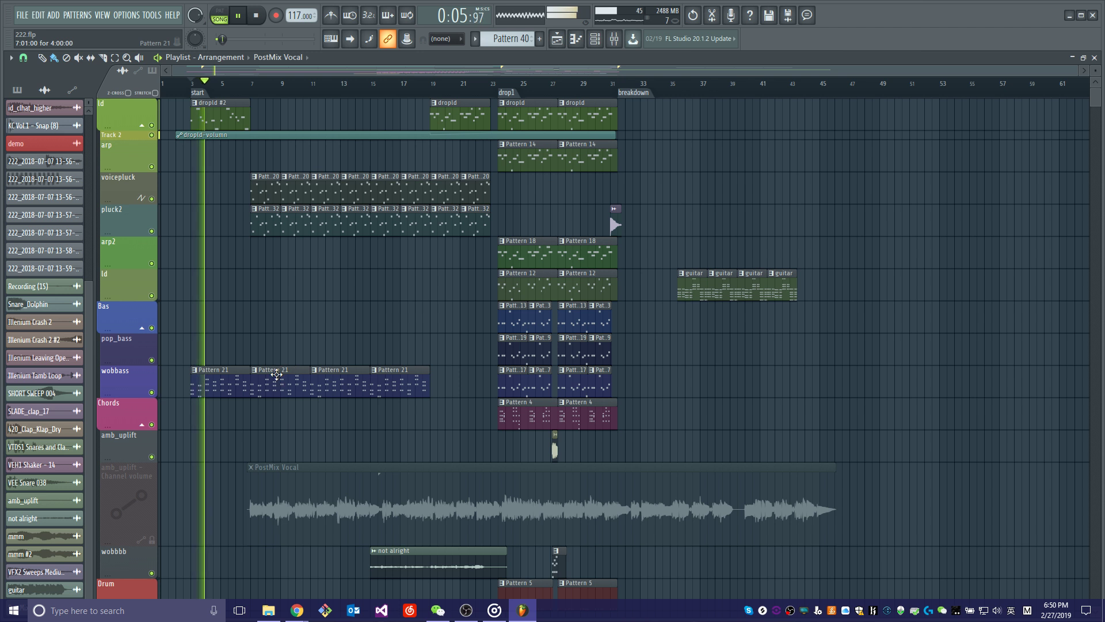
pyautogui.press('space')
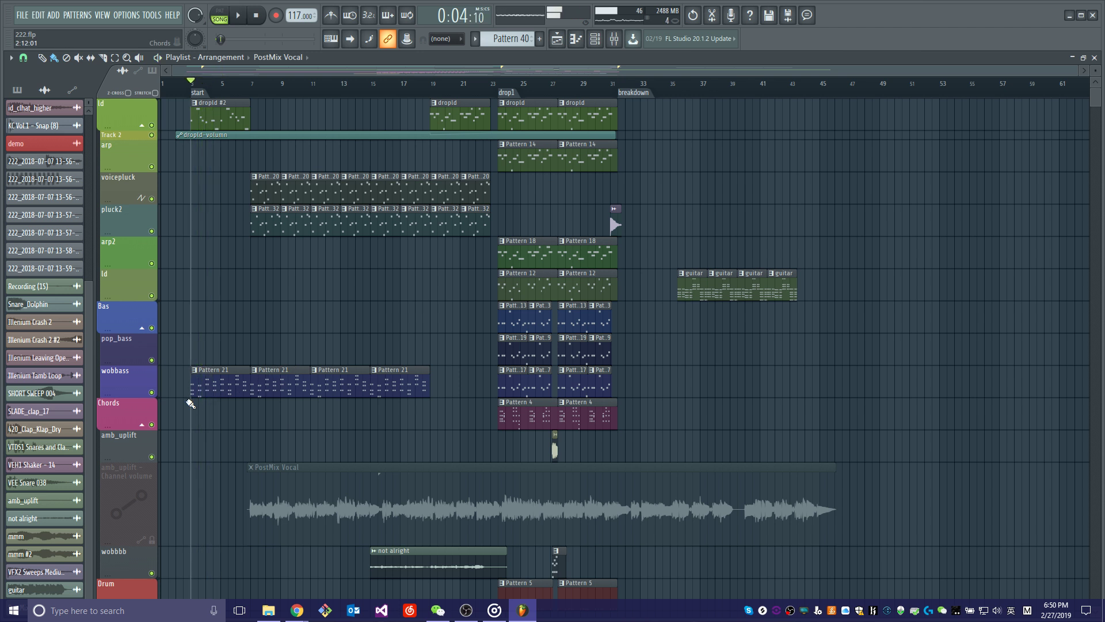
# Solo the wobbass track and play its Pattern 21 clips from the start marker.
pyautogui.rightClick(152, 392)
pyautogui.press('space')
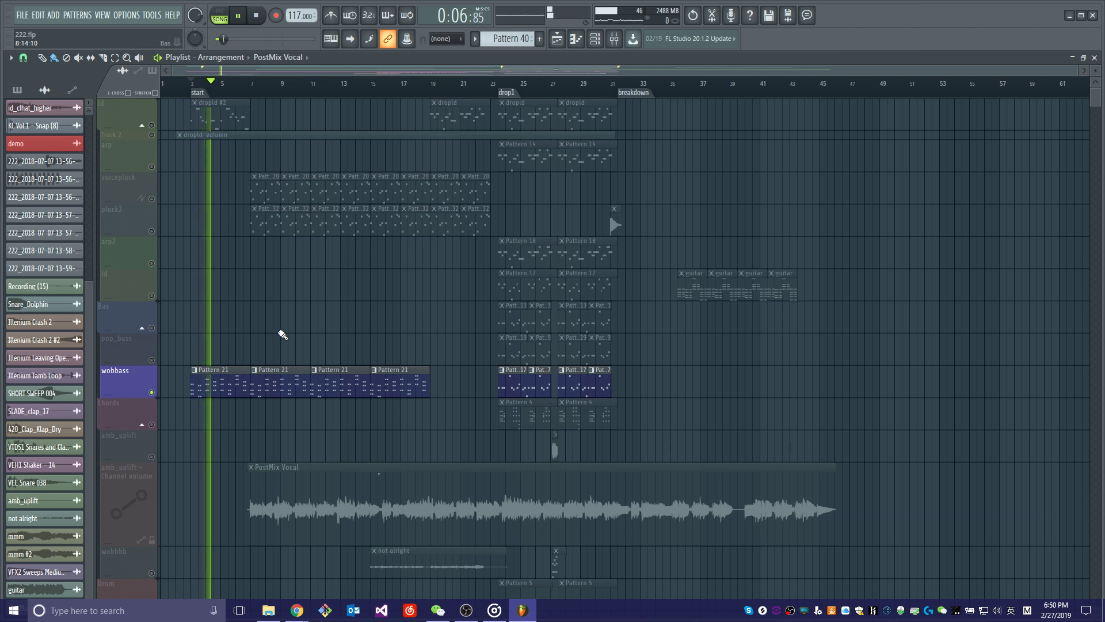
pyautogui.press('space')
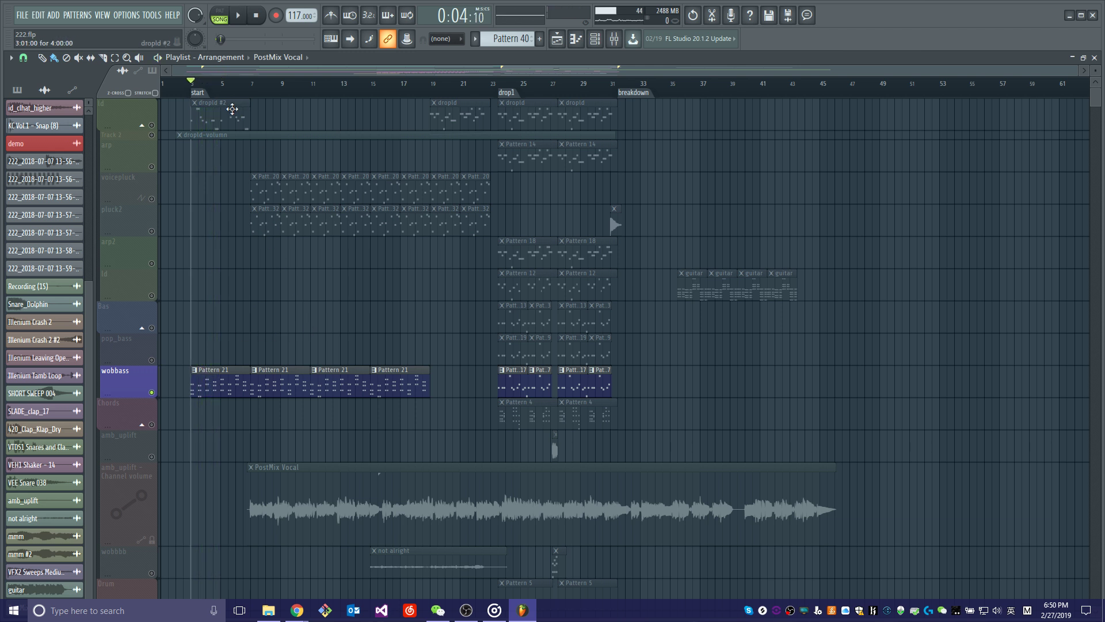
# Audition the voicepluck track alone from bar 7, replaying its opening notes once.
pyautogui.click(253, 88)
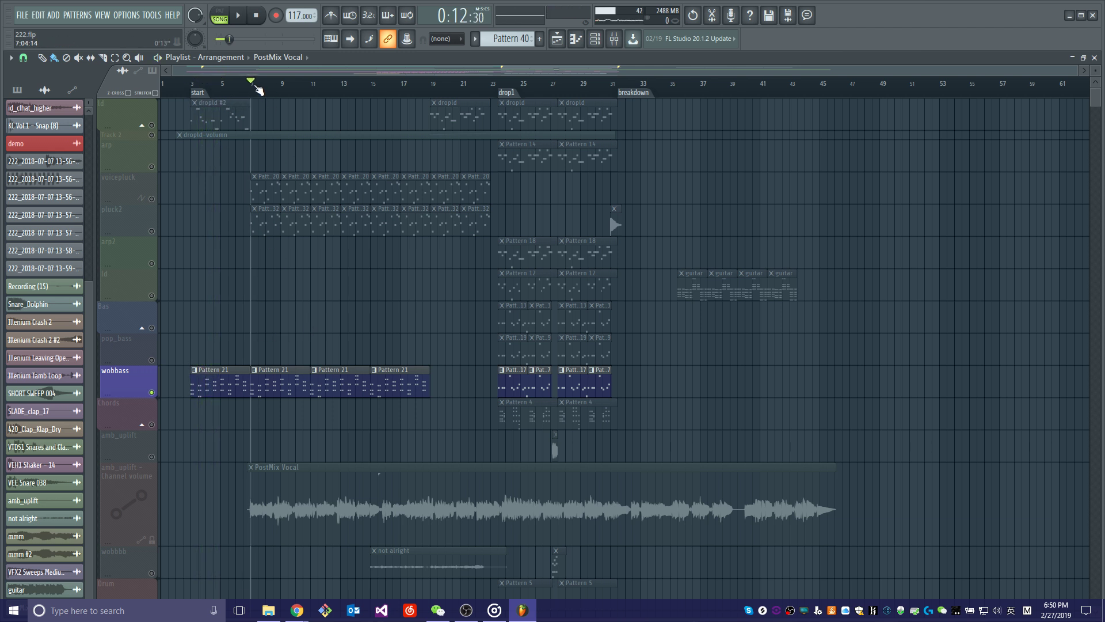
pyautogui.click(133, 190)
pyautogui.press('space')
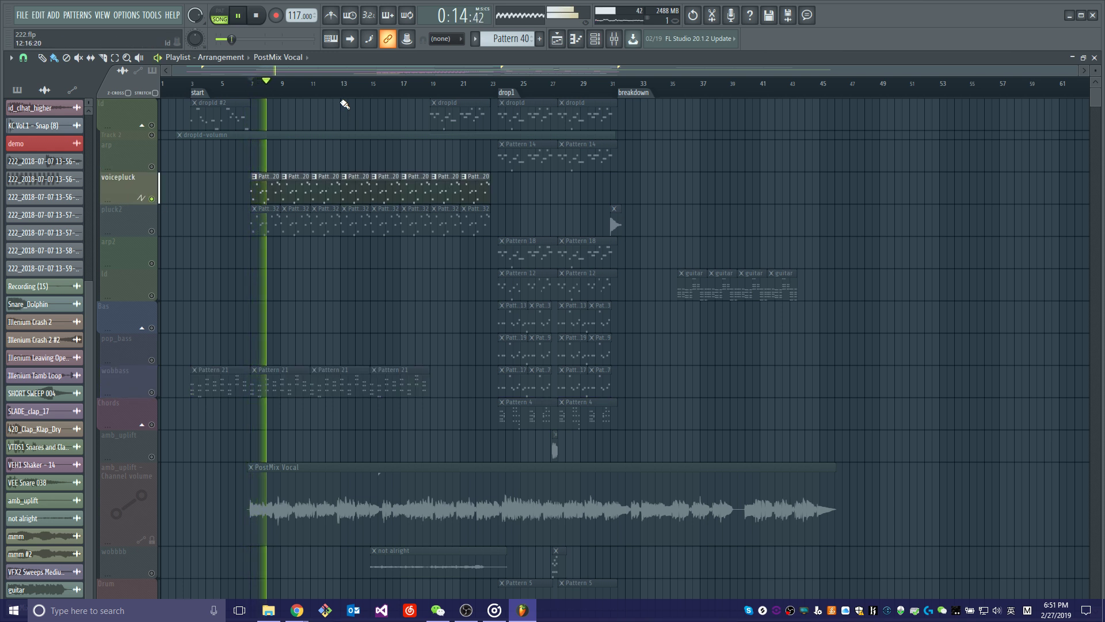
pyautogui.press('space')
pyautogui.press('space')
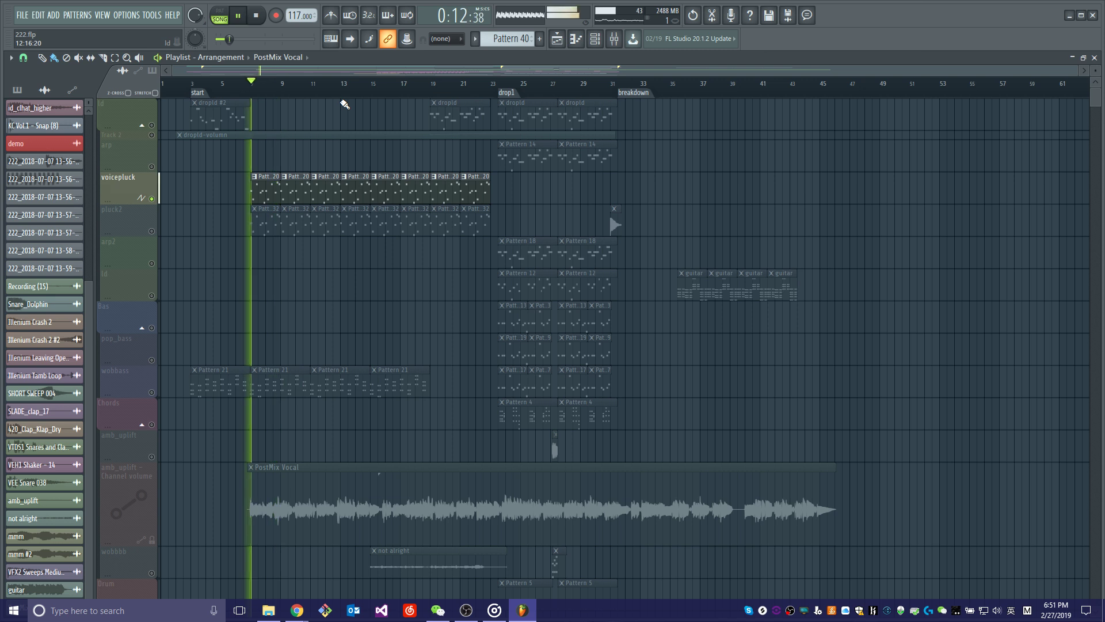
pyautogui.press('space')
# Enable the pluck2 track alongside voicepluck and play both pluck layers from bar 7.
pyautogui.click(152, 231)
pyautogui.press('space')
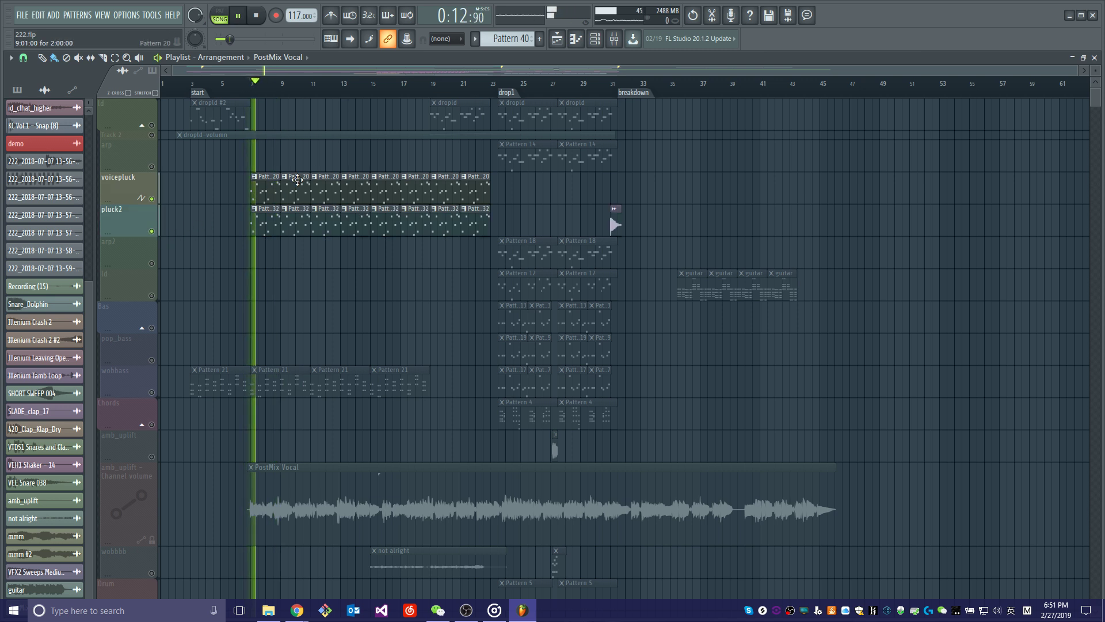
pyautogui.press('space')
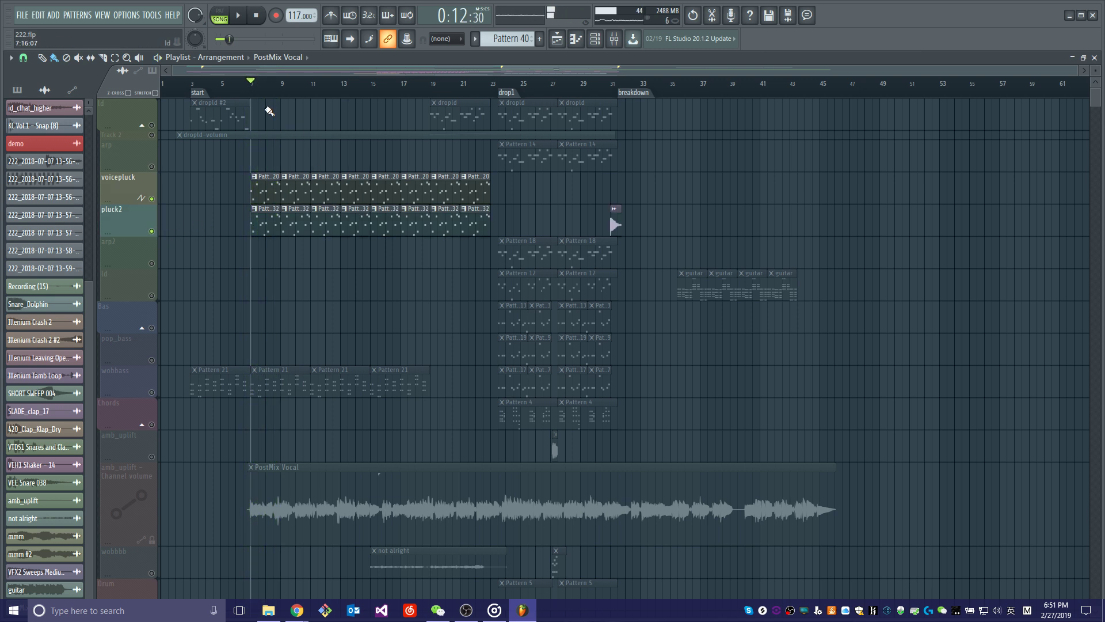
pyautogui.scroll(5, 269, 110)
pyautogui.press('space')
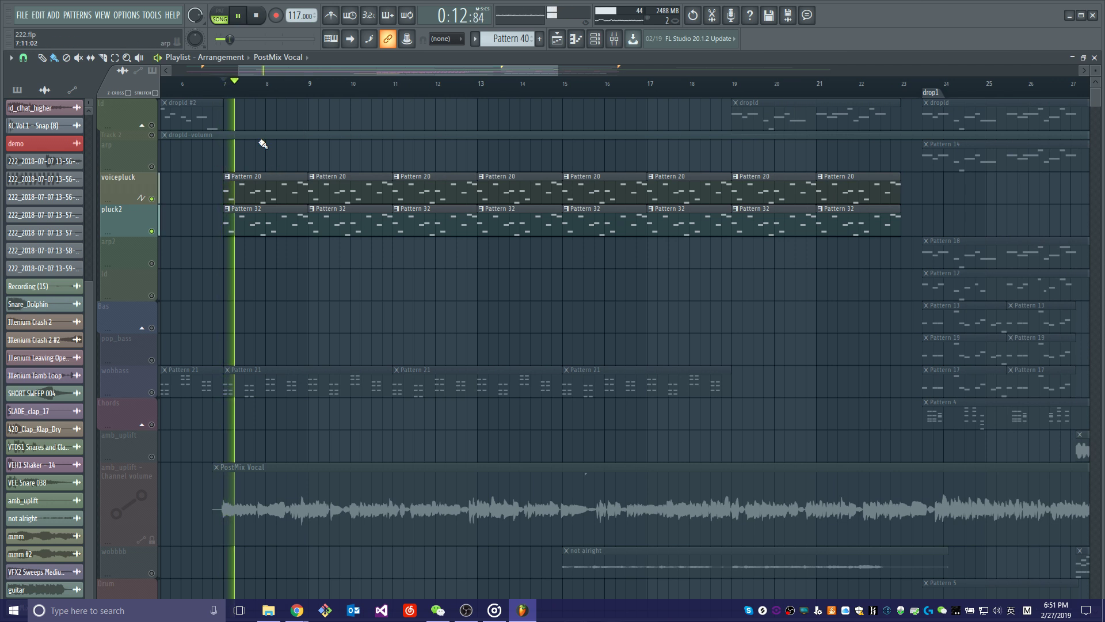
pyautogui.scroll(-5, 428, 99)
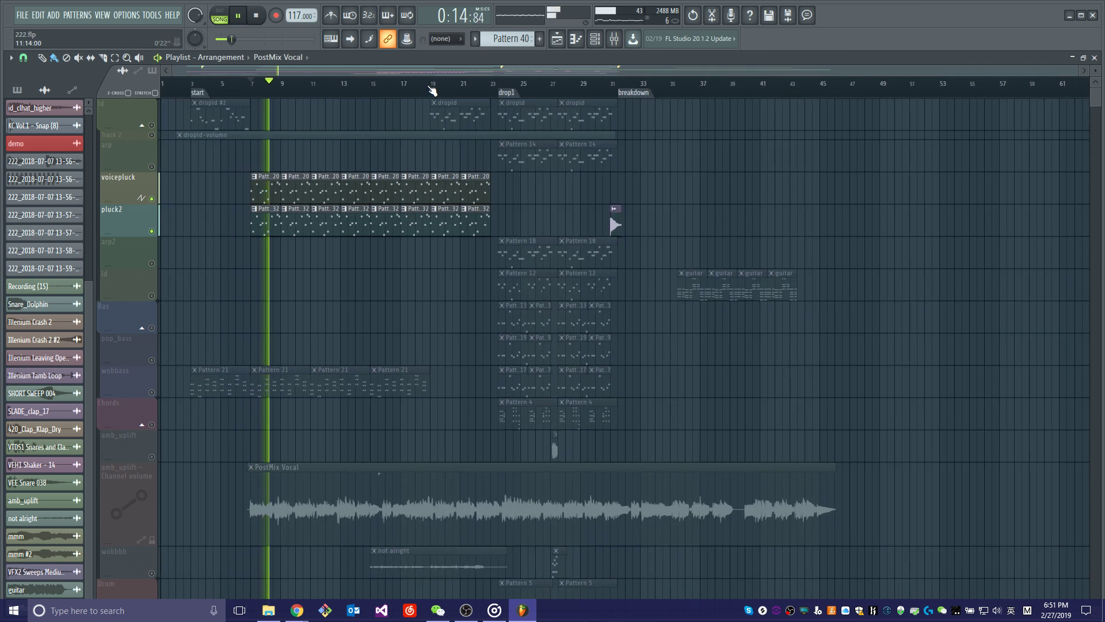
pyautogui.press('space')
# Add the wobbass track to the two pluck layers and play the combination from bar 7.
pyautogui.click(124, 379)
pyautogui.press('space')
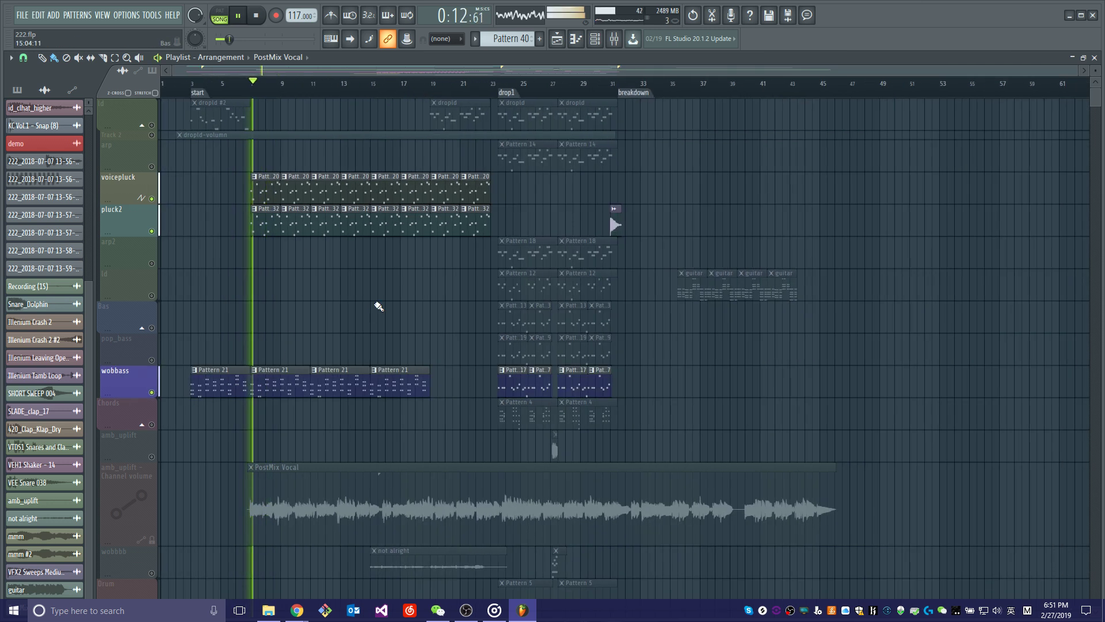
pyautogui.scroll(-10, 304, 449)
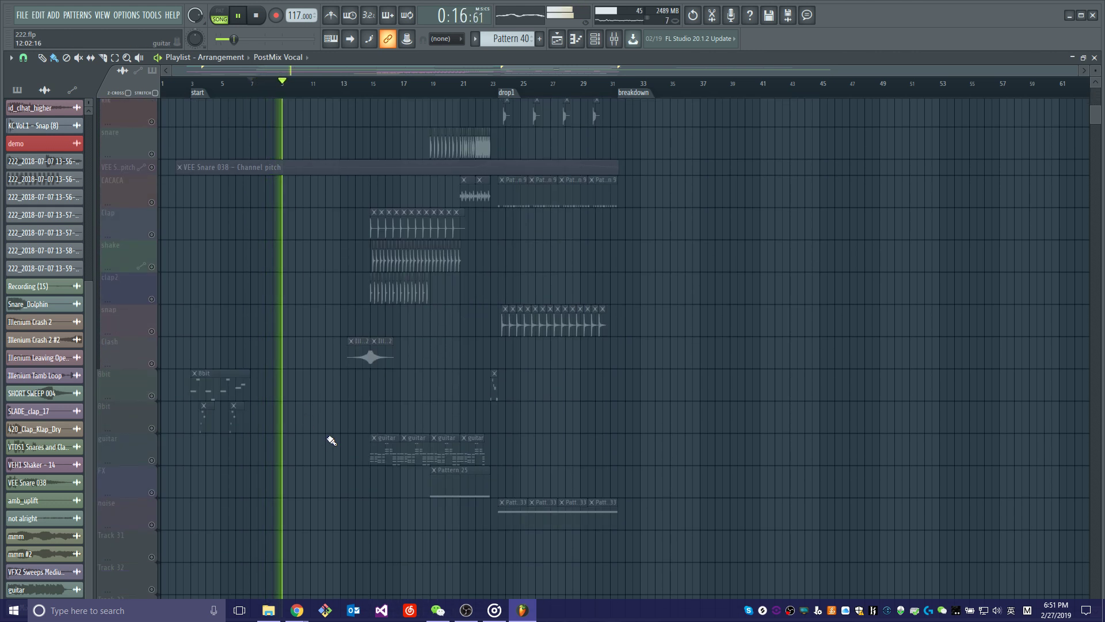
pyautogui.scroll(10, 328, 439)
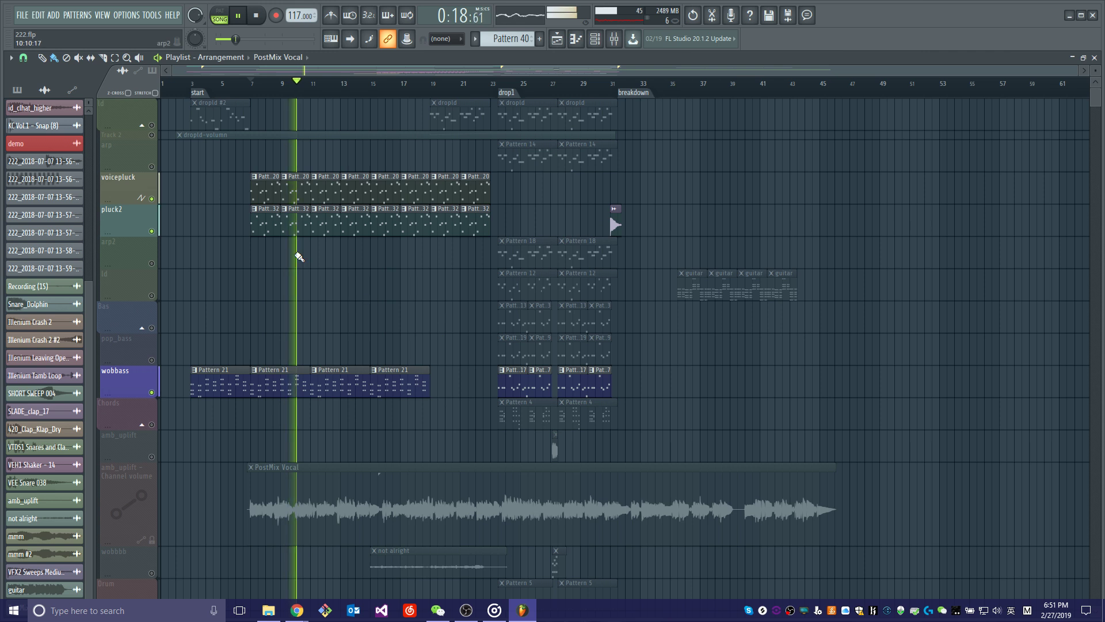
pyautogui.press('space')
# Enable the wobbbb track and play the section from bar 15, where the not alright clip begins.
pyautogui.scroll(-3, 459, 425)
pyautogui.click(383, 91)
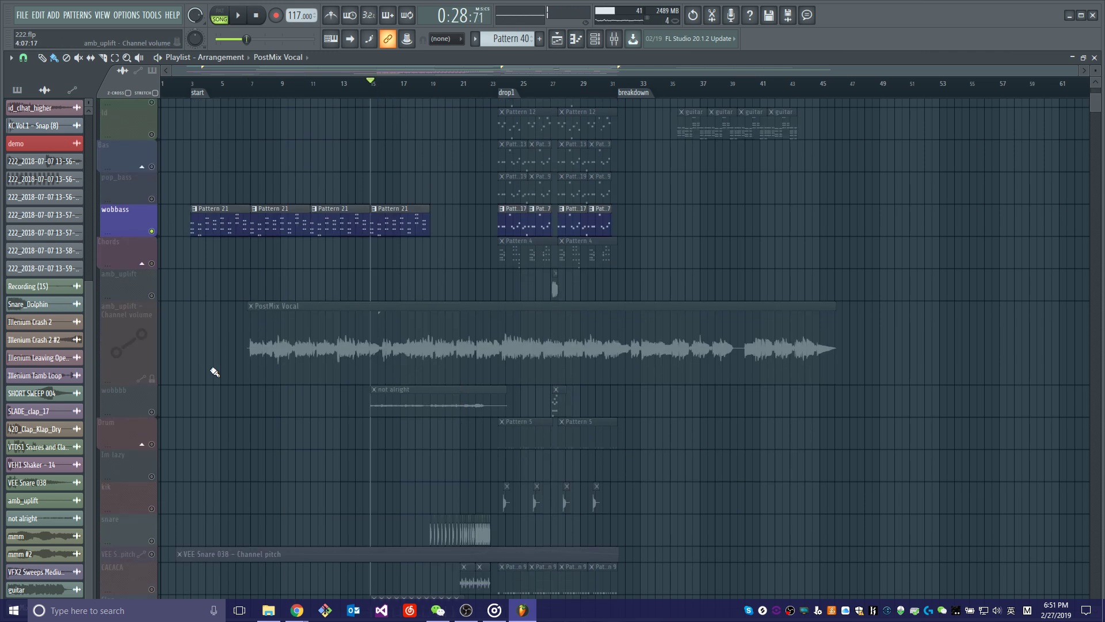
pyautogui.click(153, 412)
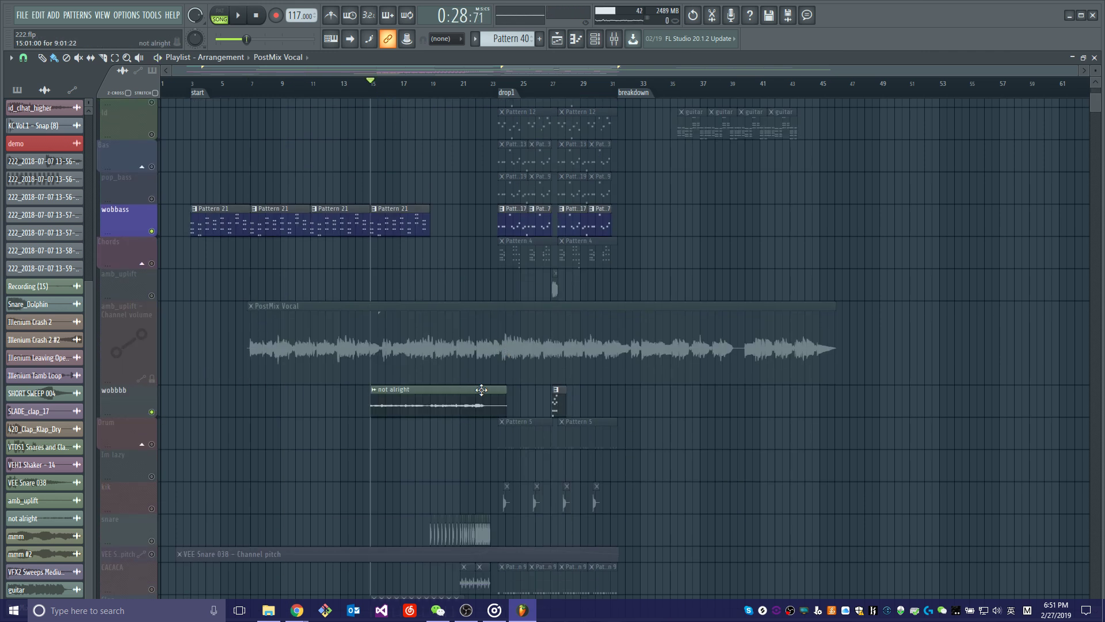
pyautogui.press('space')
pyautogui.scroll(-3, 493, 406)
pyautogui.scroll(-3, 384, 396)
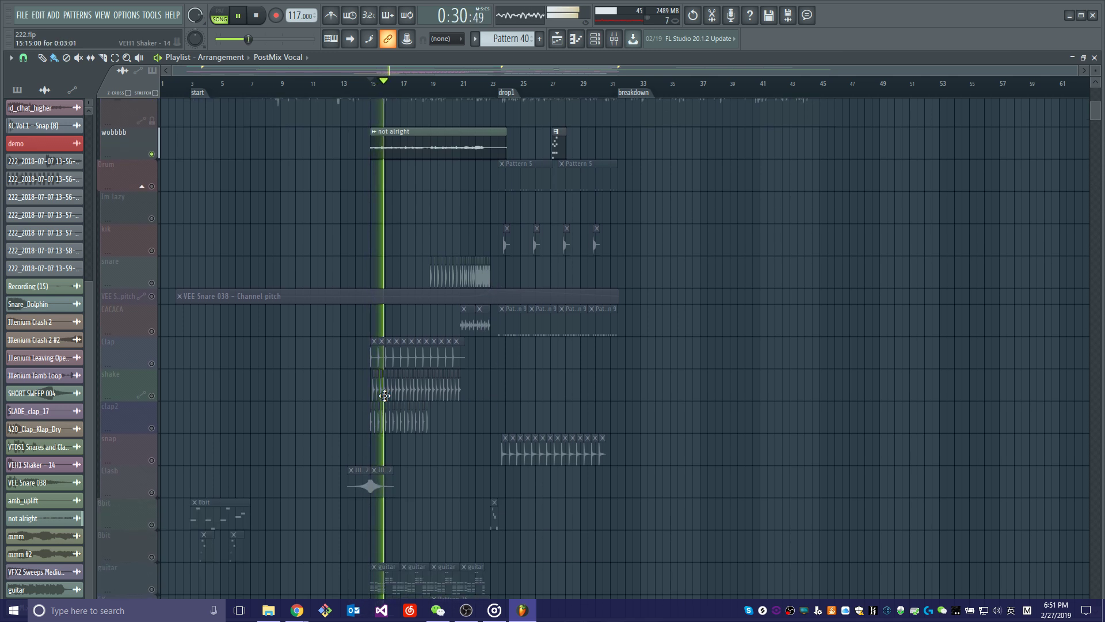
pyautogui.press('space')
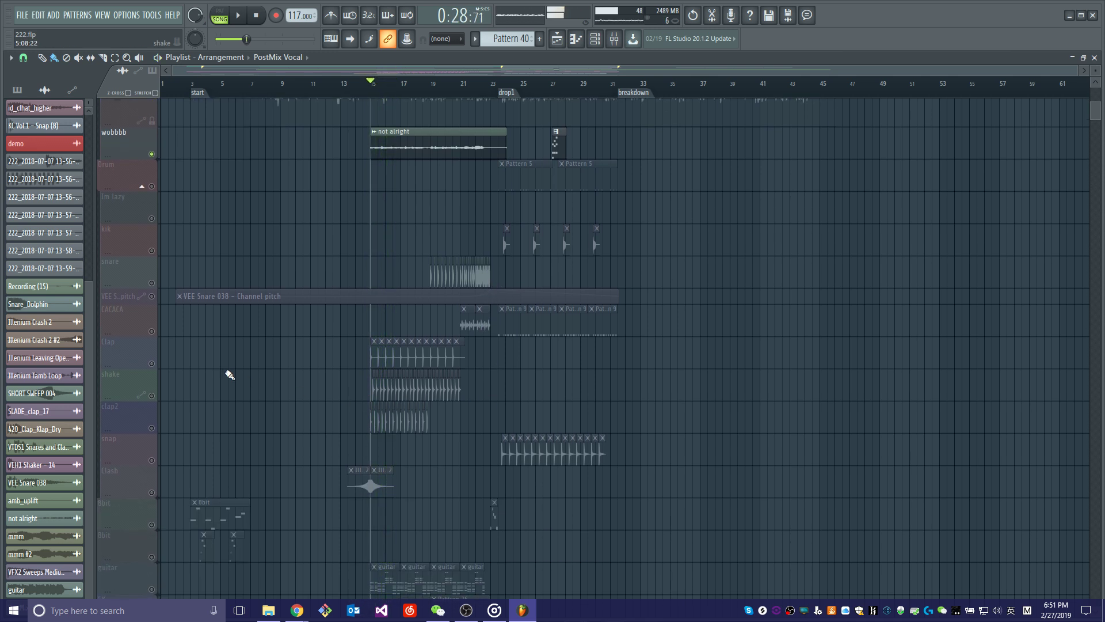
# Enable the Clap, snare and CACACA tracks for the build-up before drop1.
pyautogui.click(152, 363)
pyautogui.scroll(3, 402, 91)
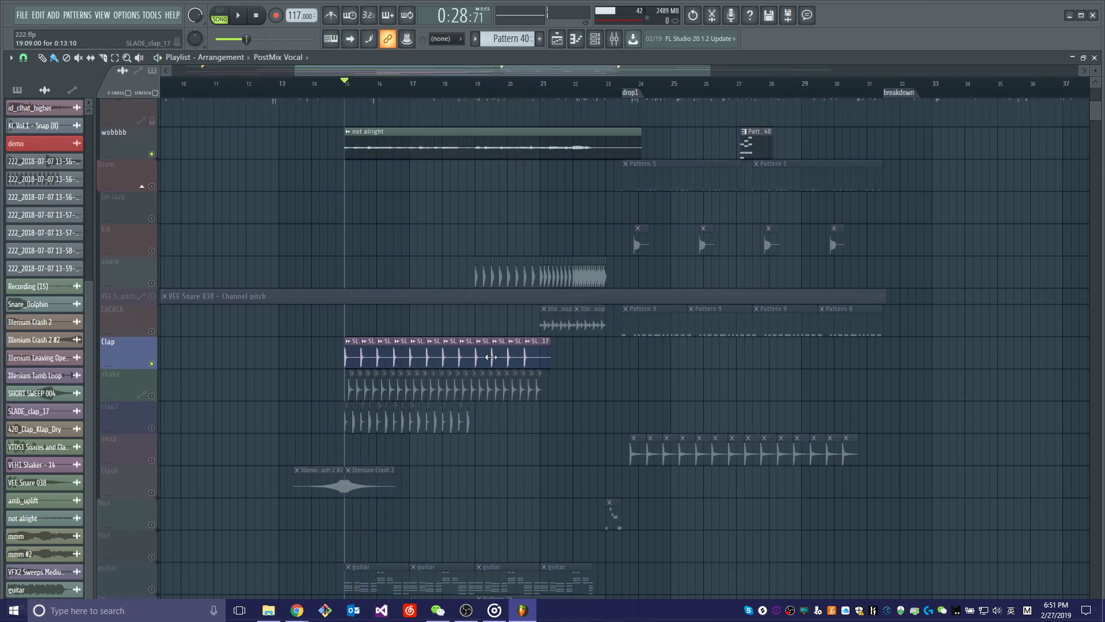
pyautogui.click(153, 283)
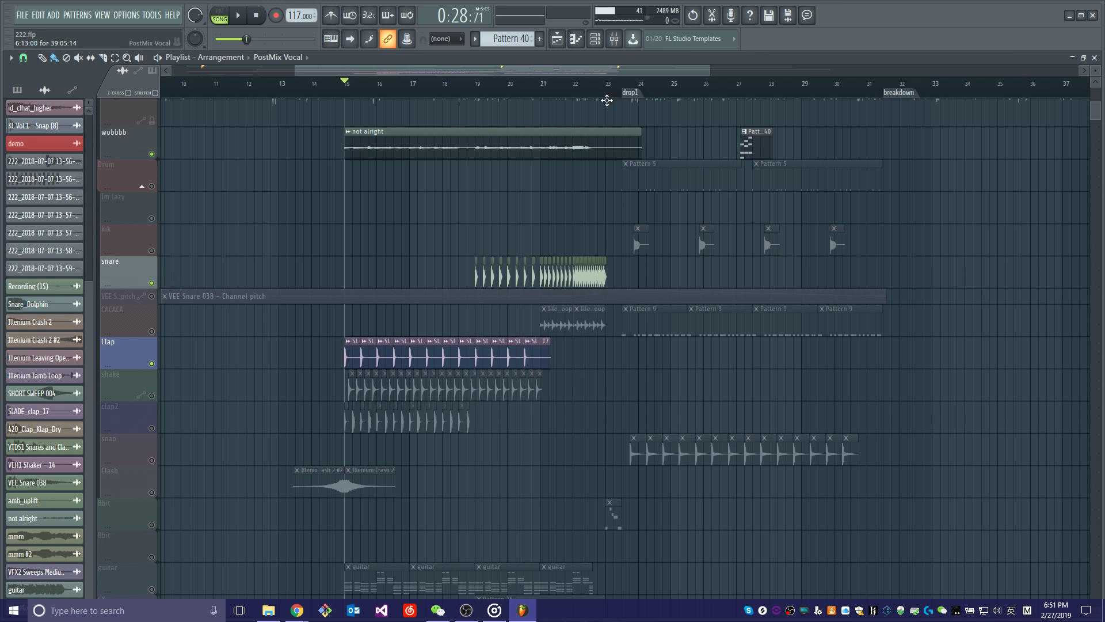
pyautogui.scroll(4, 606, 101)
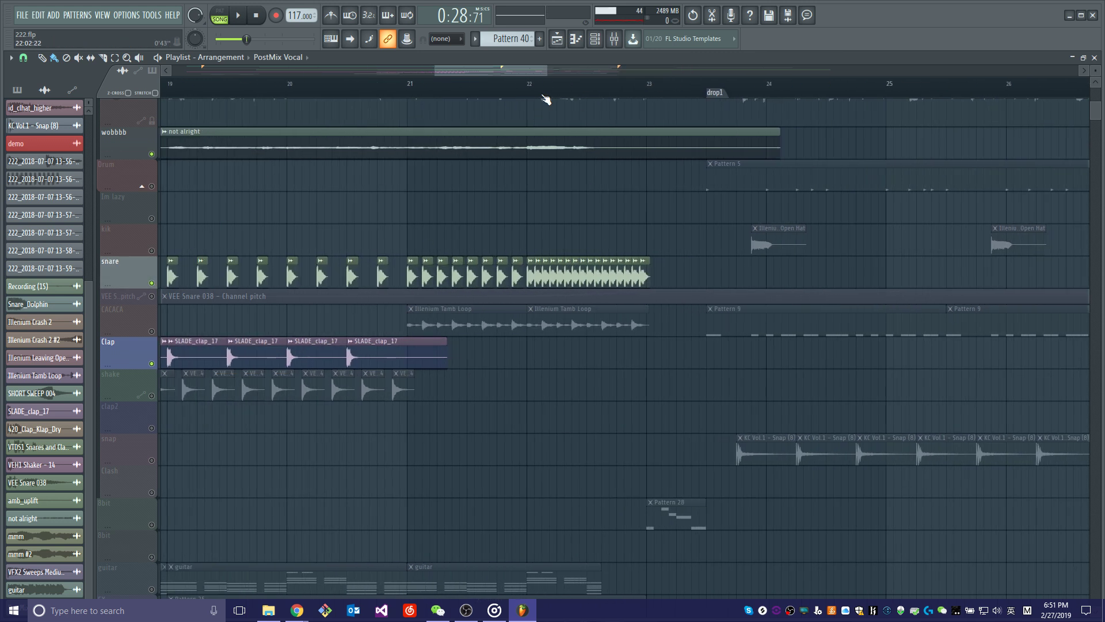
pyautogui.scroll(-2, 546, 99)
pyautogui.click(152, 332)
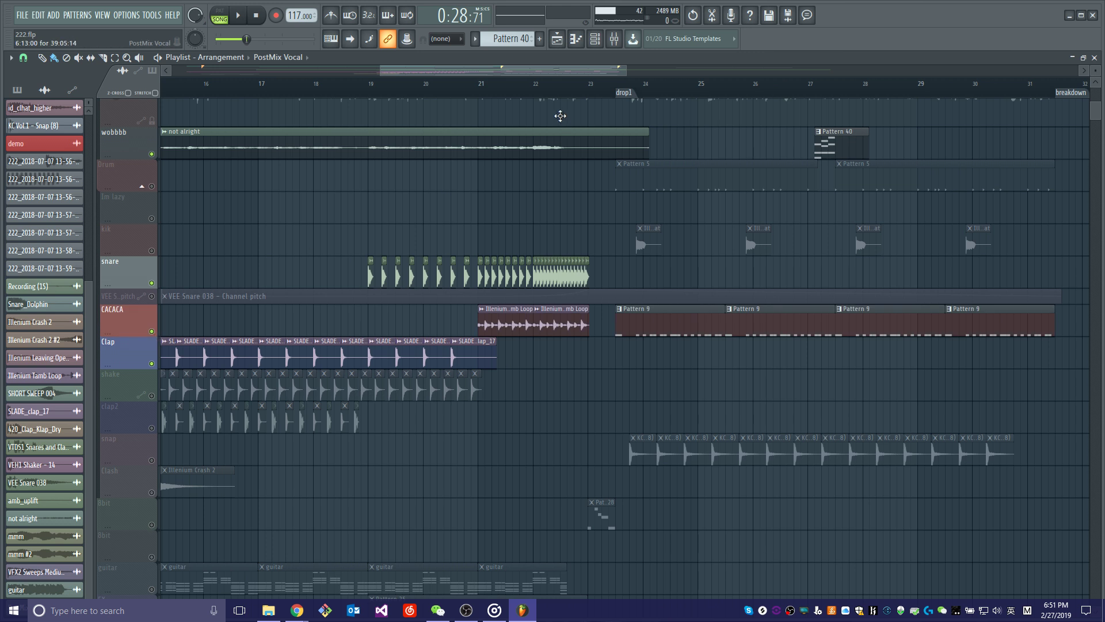
# Place the playhead at bar 21, solo the CACACA track and play its Illenium Tamb Loop clips.
pyautogui.scroll(4, 535, 92)
pyautogui.click(338, 103)
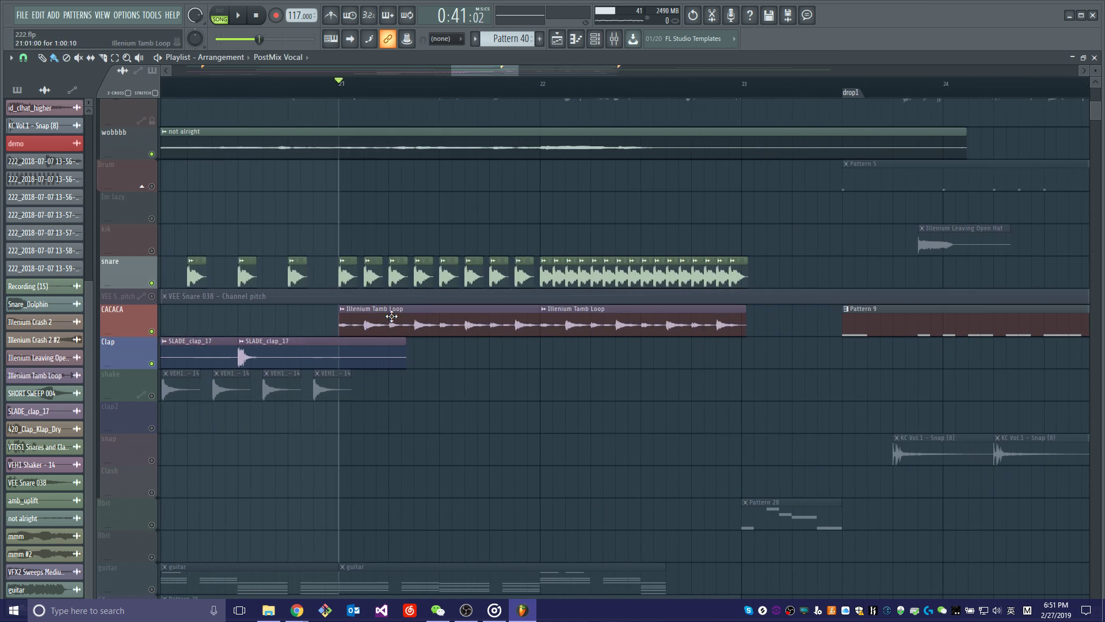
pyautogui.rightClick(153, 334)
pyautogui.press('space')
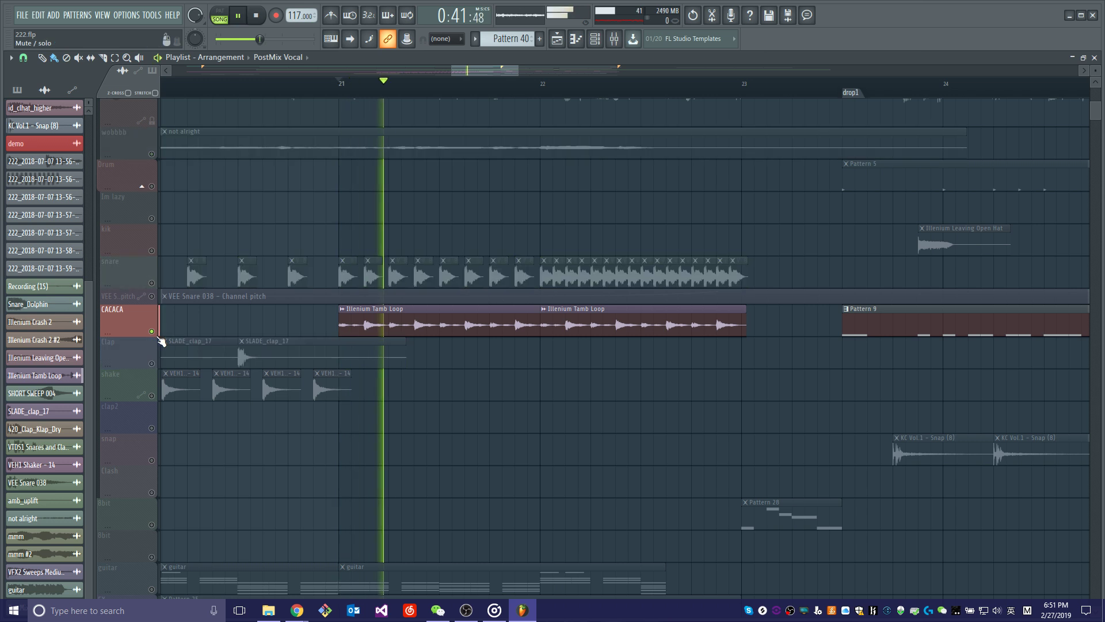
# Stop the playback and enable the snare track alongside CACACA.
pyautogui.press('space')
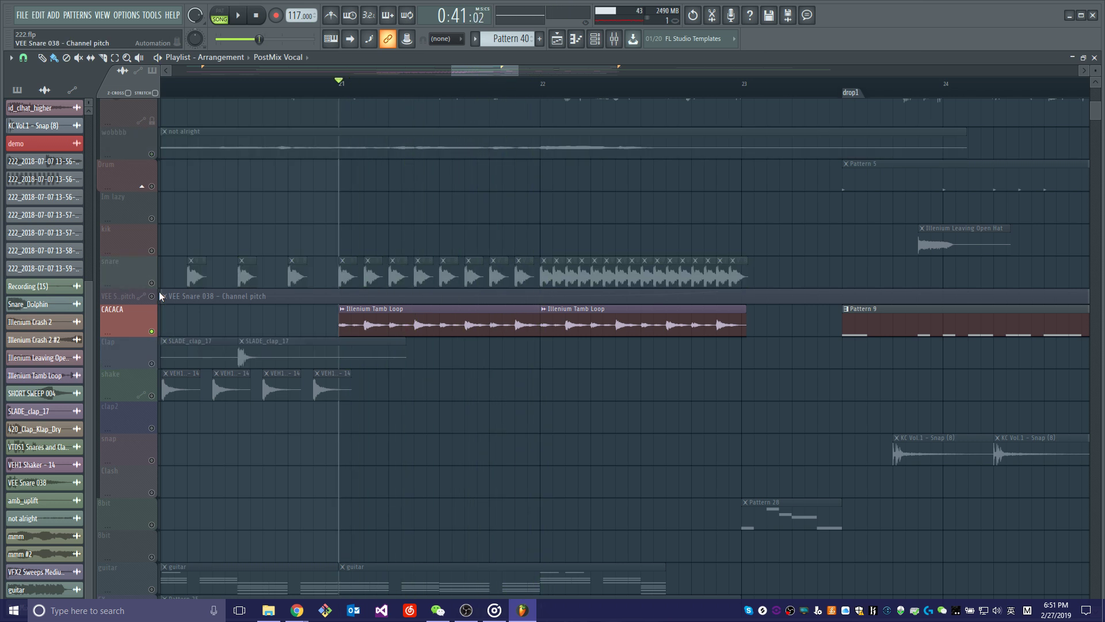
pyautogui.click(151, 282)
pyautogui.scroll(-4, 371, 99)
pyautogui.scroll(-4, 371, 99)
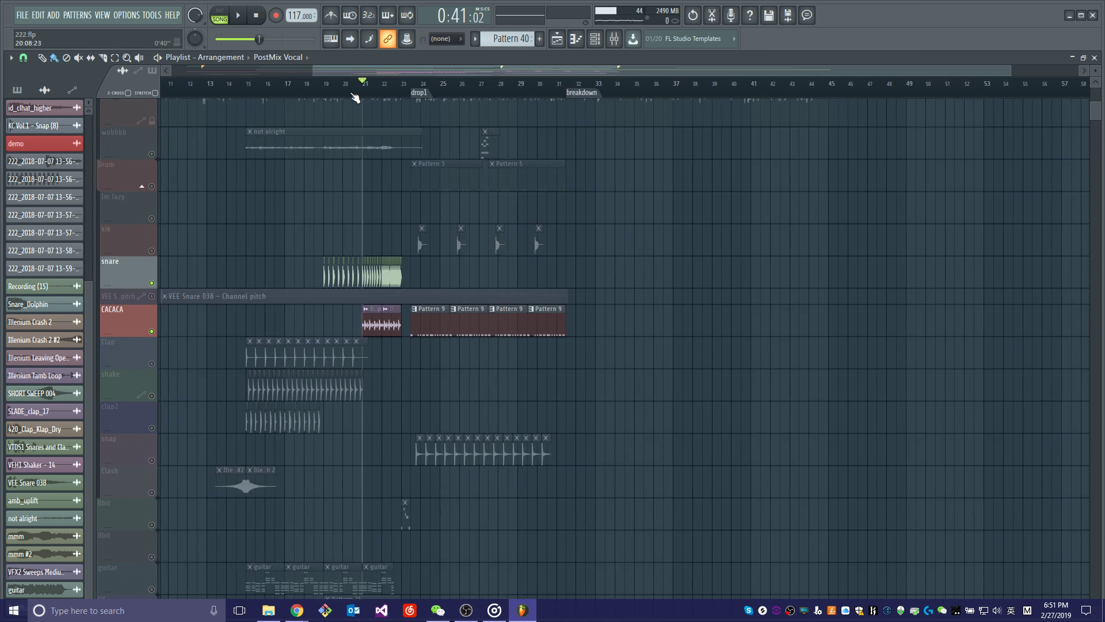
# Solo the shake track and play its shaker clips from bar 15.
pyautogui.rightClick(152, 397)
pyautogui.scroll(5, 247, 85)
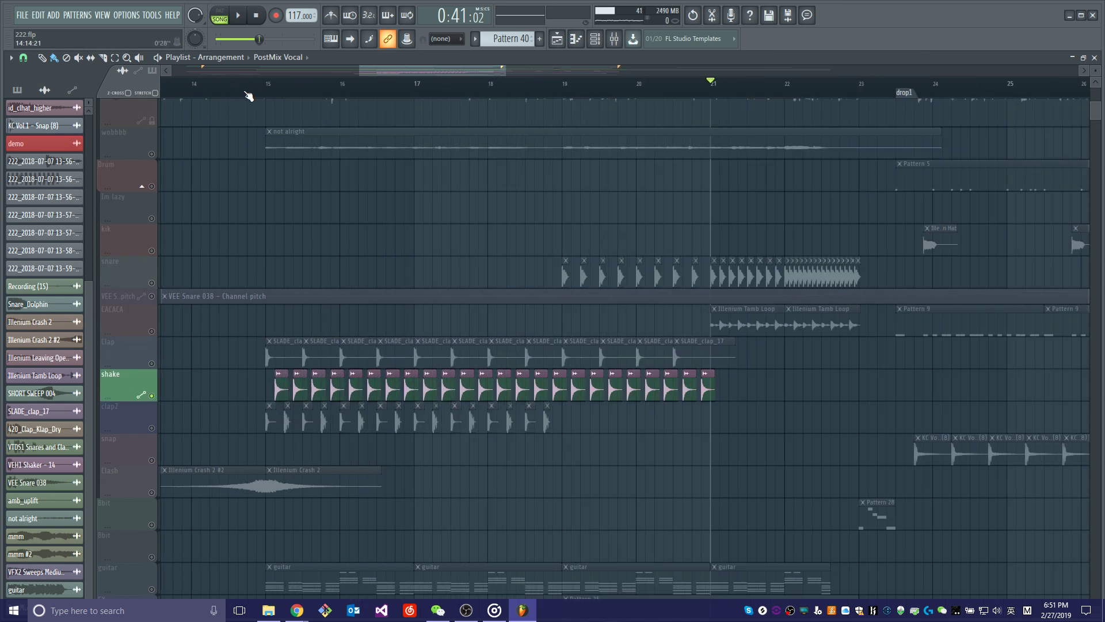
pyautogui.click(279, 86)
pyautogui.press('space')
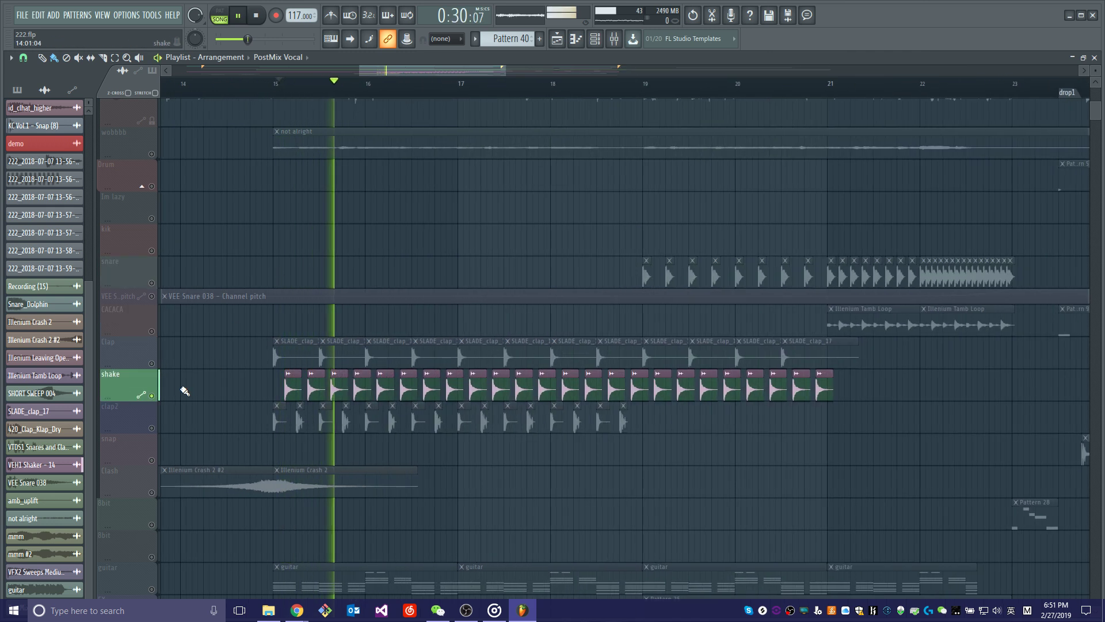
pyautogui.press('space')
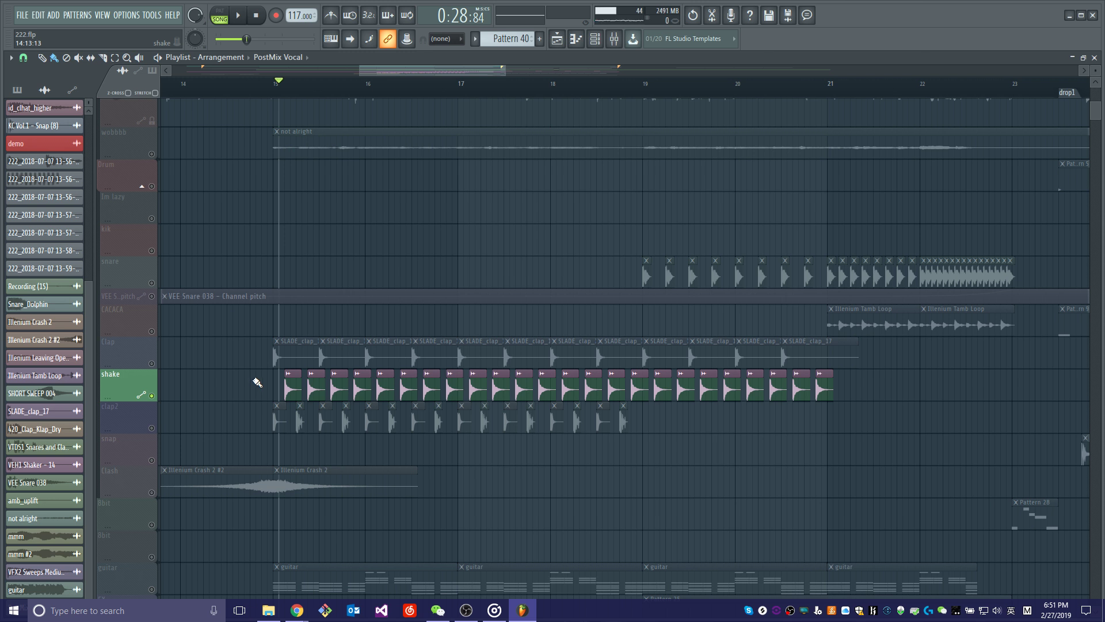
# Enable the clap2 track alongside shake, and turn all the other playlist tracks back on.
pyautogui.click(160, 431)
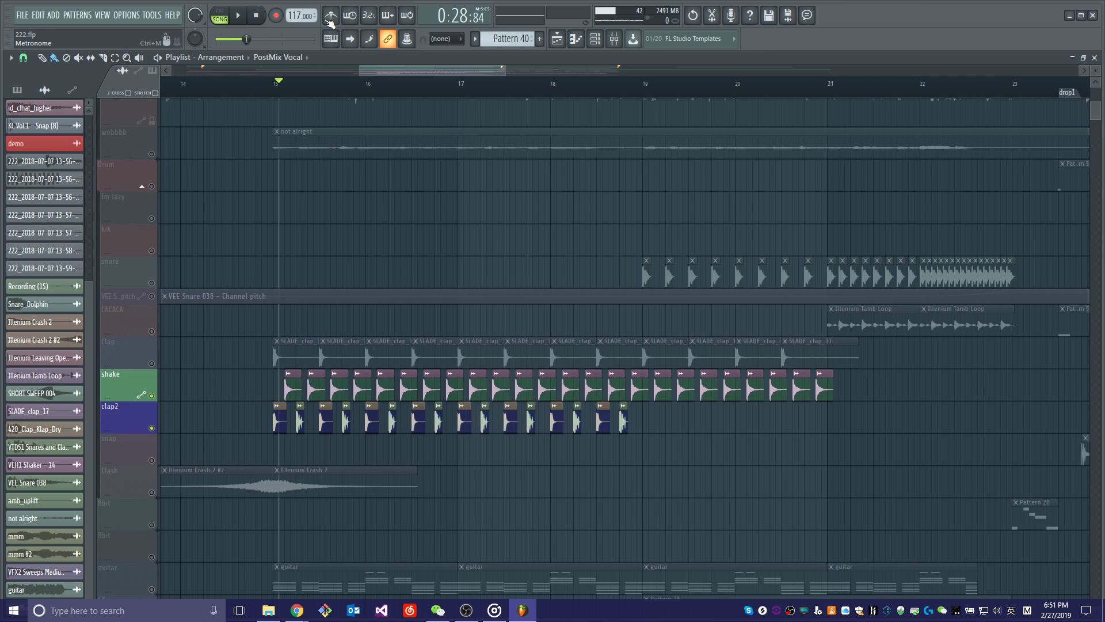
pyautogui.click(155, 363)
pyautogui.rightClick(156, 363)
pyautogui.rightClick(155, 364)
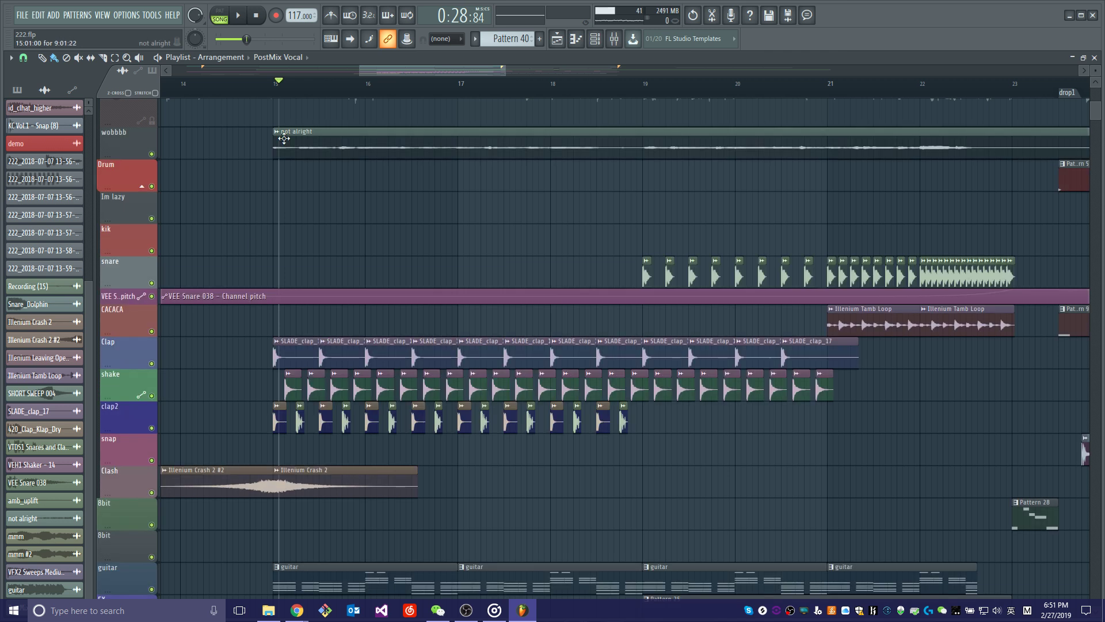
# Play the full arrangement from bar 15 with every track active.
pyautogui.click(272, 86)
pyautogui.press('space')
pyautogui.scroll(-5, 312, 122)
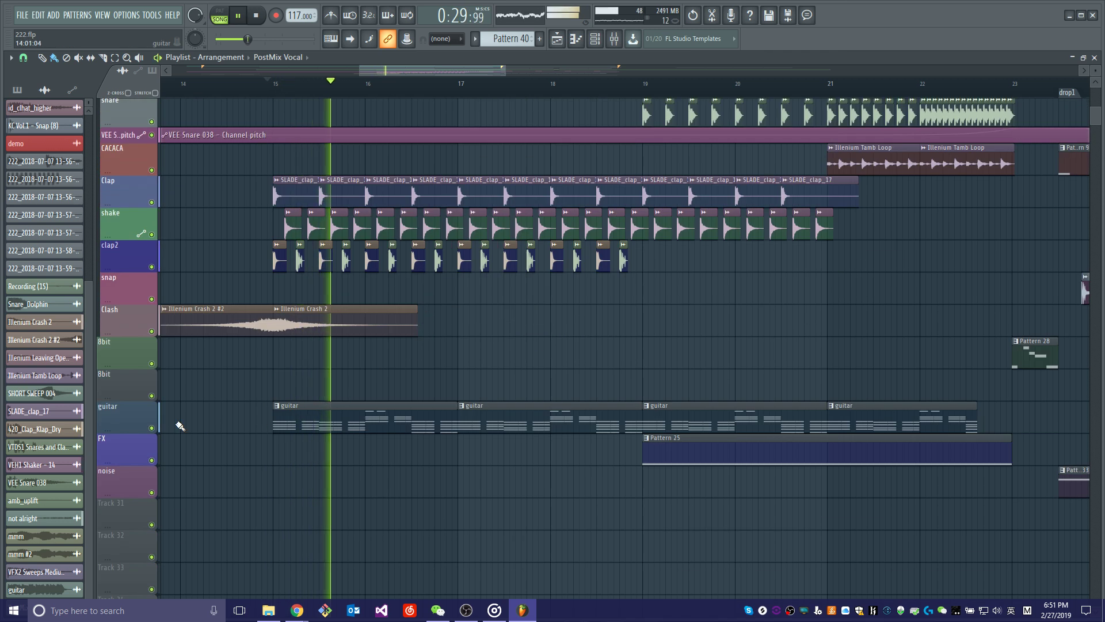
pyautogui.press('space')
# Solo the guitar track and play its pattern clips from bar 15.
pyautogui.click(161, 428)
pyautogui.rightClick(152, 428)
pyautogui.press('space')
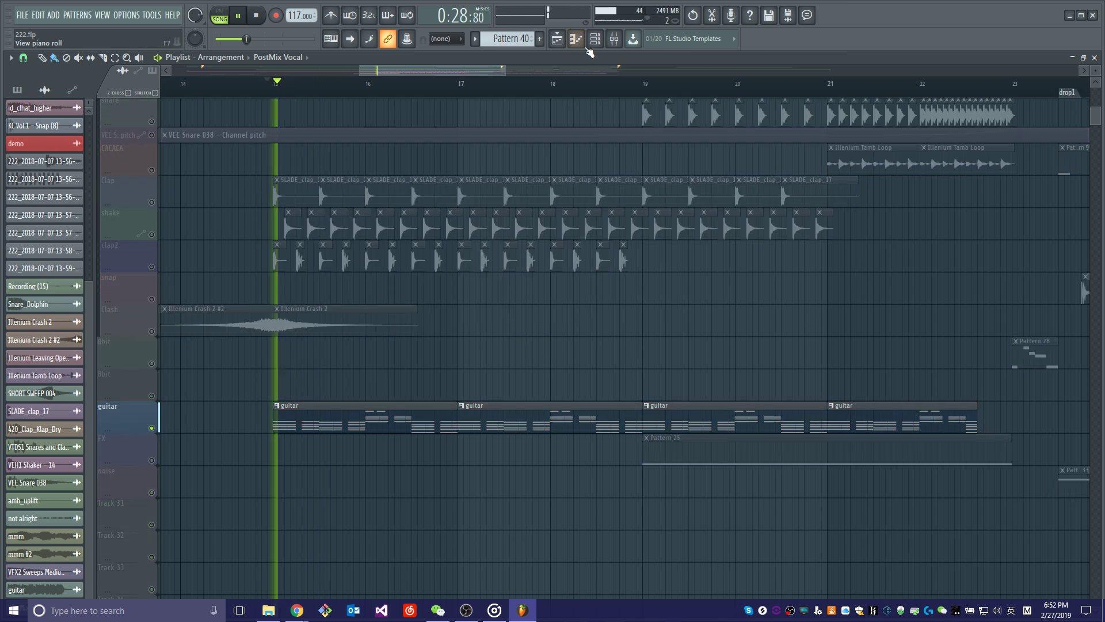
pyautogui.press('space')
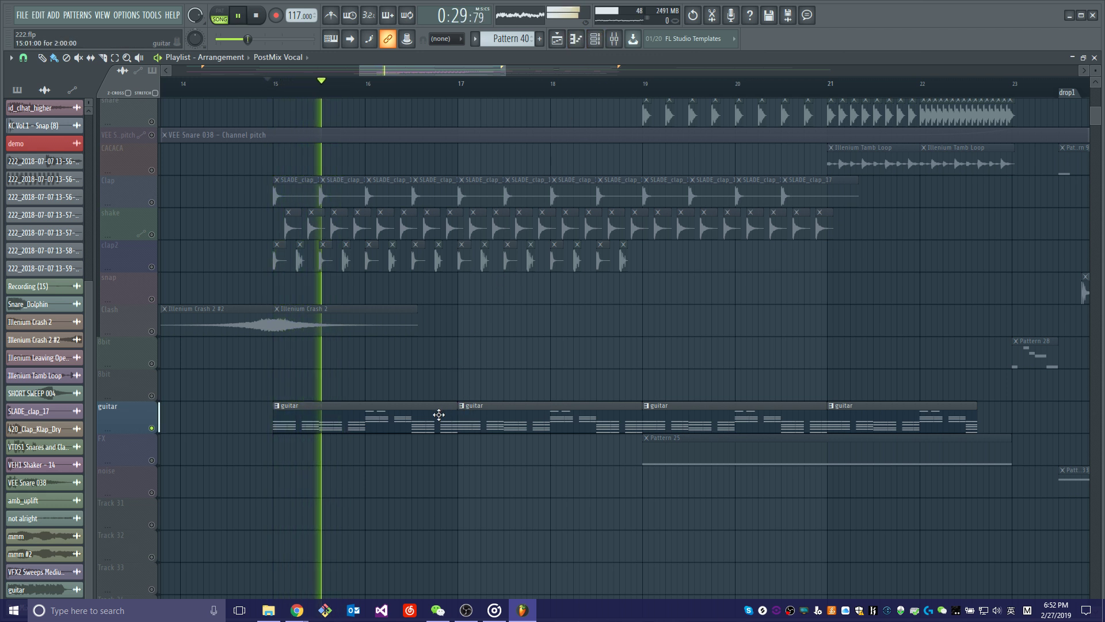
# Stop playback, open the guitar pattern in the piano roll, examine its chord notes across both bars and close it.
pyautogui.doubleClick(409, 417)
pyautogui.press('space')
pyautogui.scroll(-4, 334, 142)
pyautogui.scroll(-3, 241, 241)
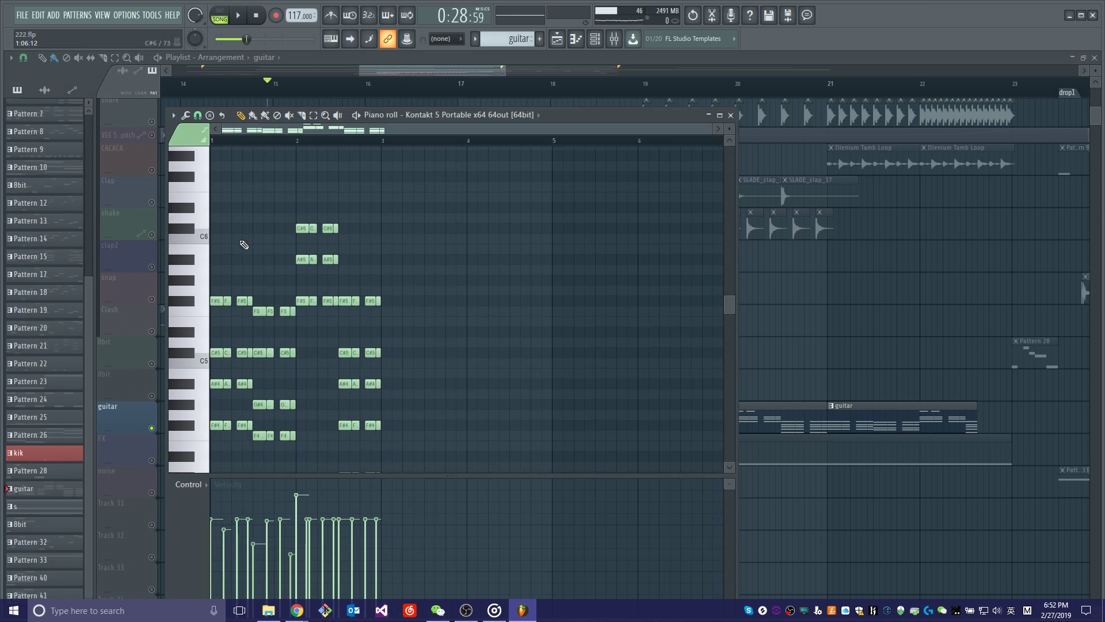
pyautogui.scroll(6, 218, 150)
pyautogui.moveTo(257, 132); pyautogui.dragTo(247, 132)
pyautogui.scroll(-2, 300, 262)
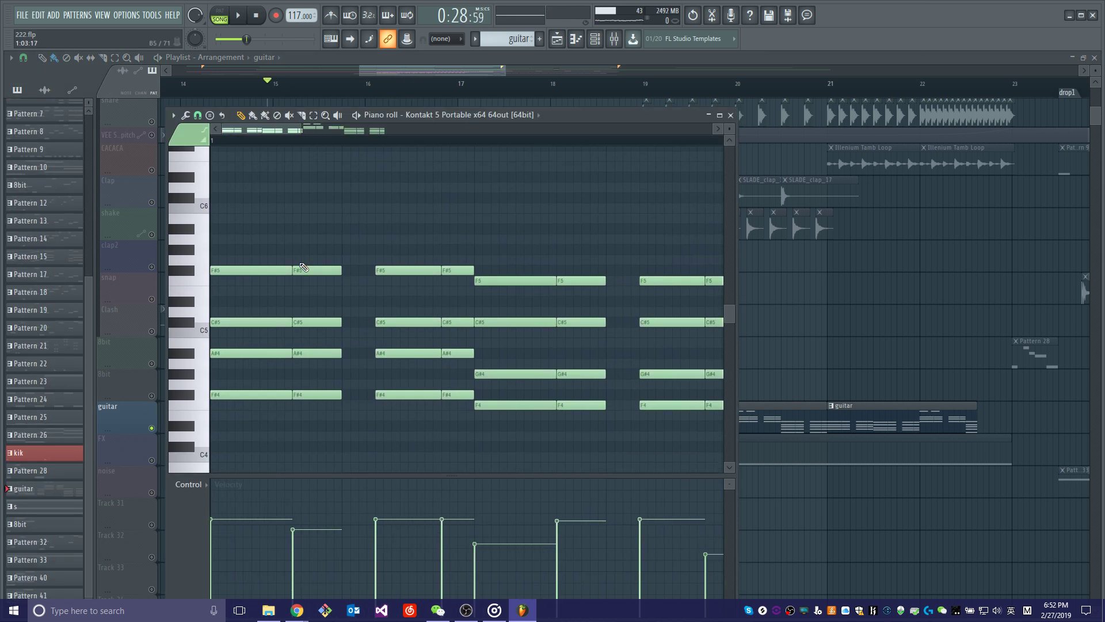
pyautogui.scroll(-3, 370, 148)
pyautogui.scroll(4, 439, 279)
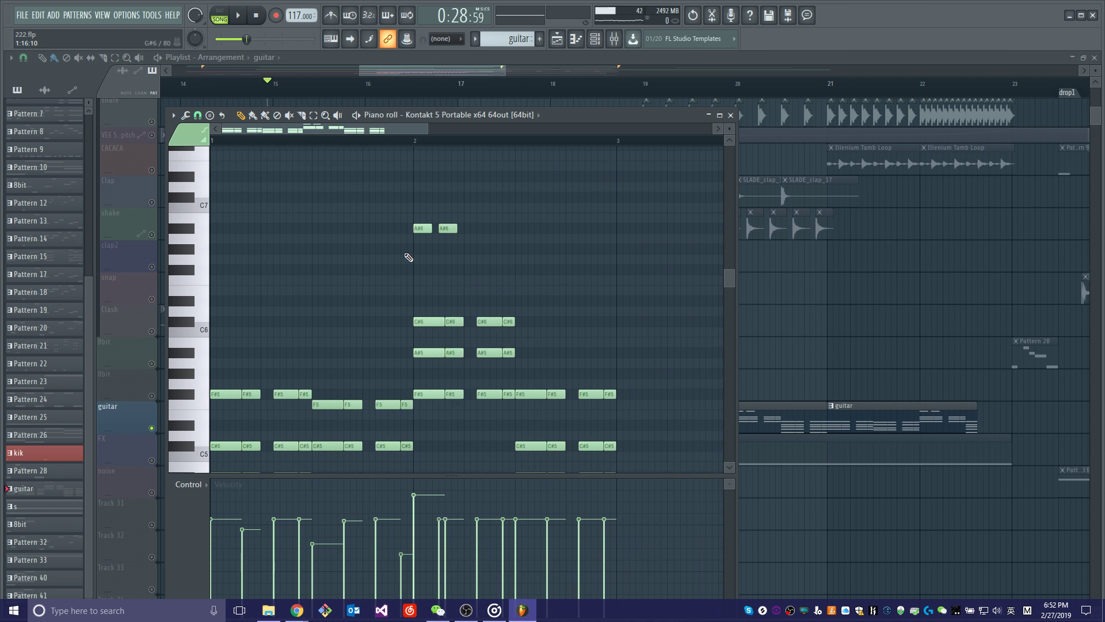
pyautogui.scroll(-4, 537, 388)
pyautogui.scroll(4, 541, 386)
pyautogui.click(731, 115)
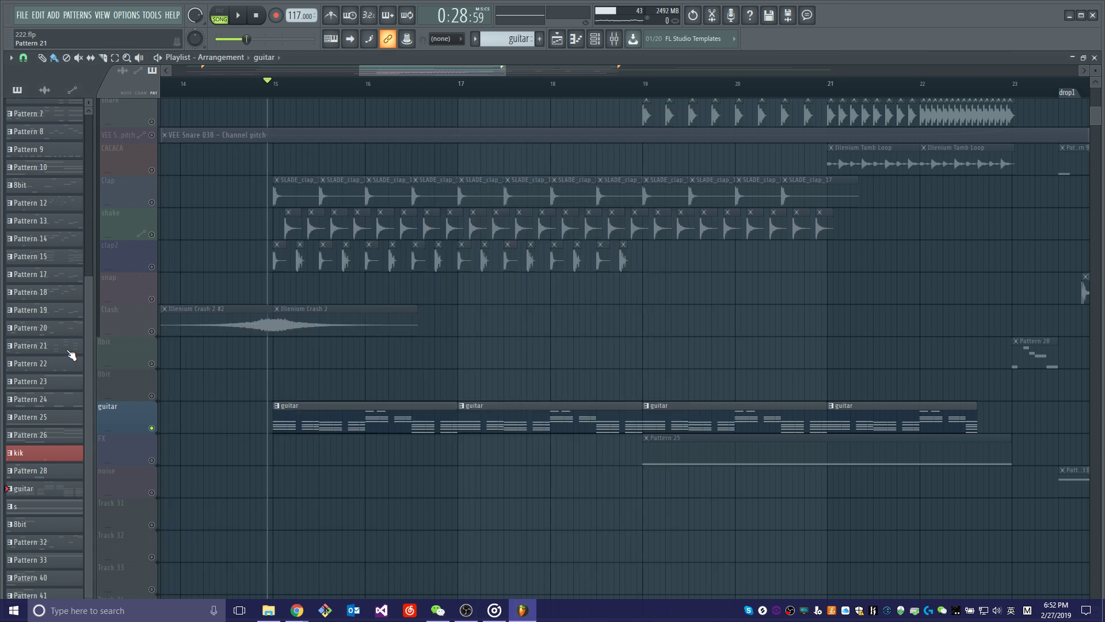
# Reopen the guitar pattern's notes and bring up mixer insert 45, where its Kontakt 5 Portable channel is routed.
pyautogui.doubleClick(403, 406)
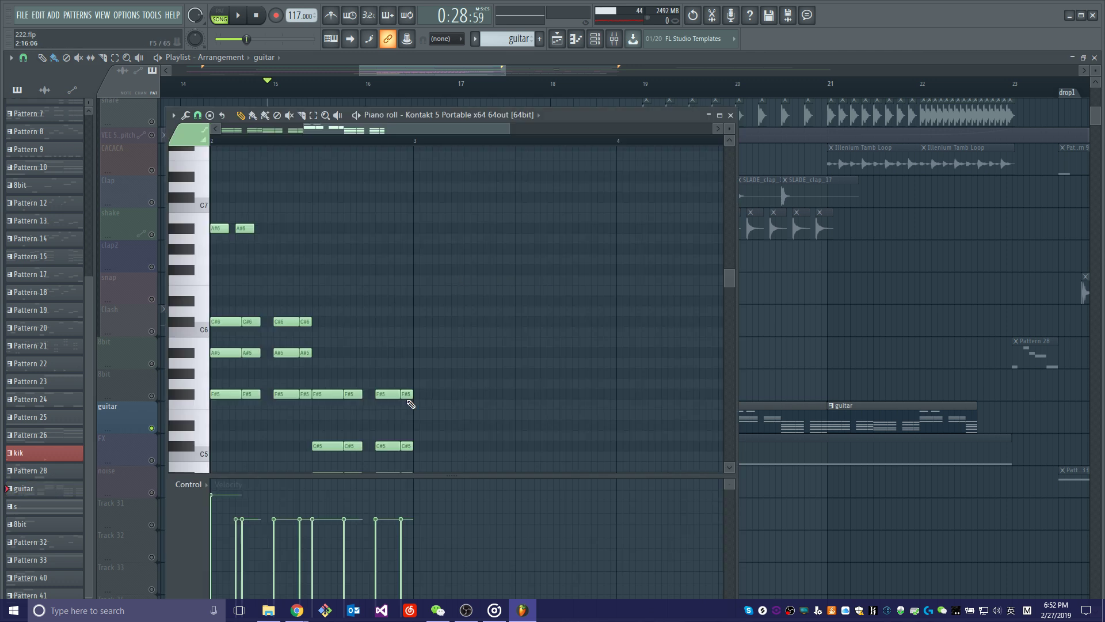
pyautogui.click(614, 39)
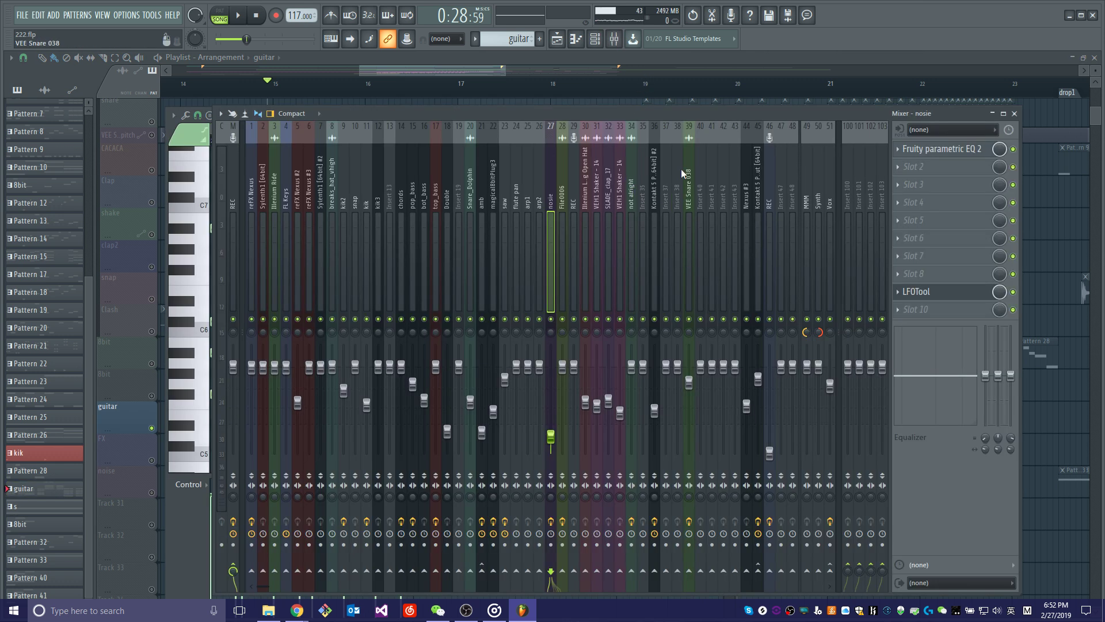
pyautogui.moveTo(639, 109); pyautogui.dragTo(568, 253)
pyautogui.click(595, 39)
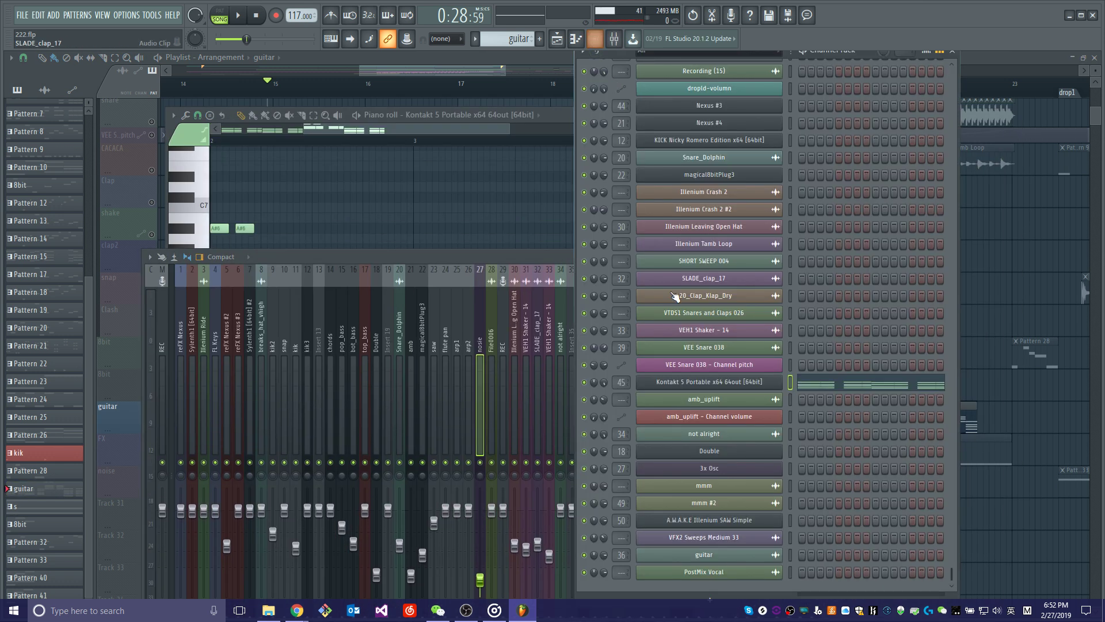
pyautogui.doubleClick(622, 384)
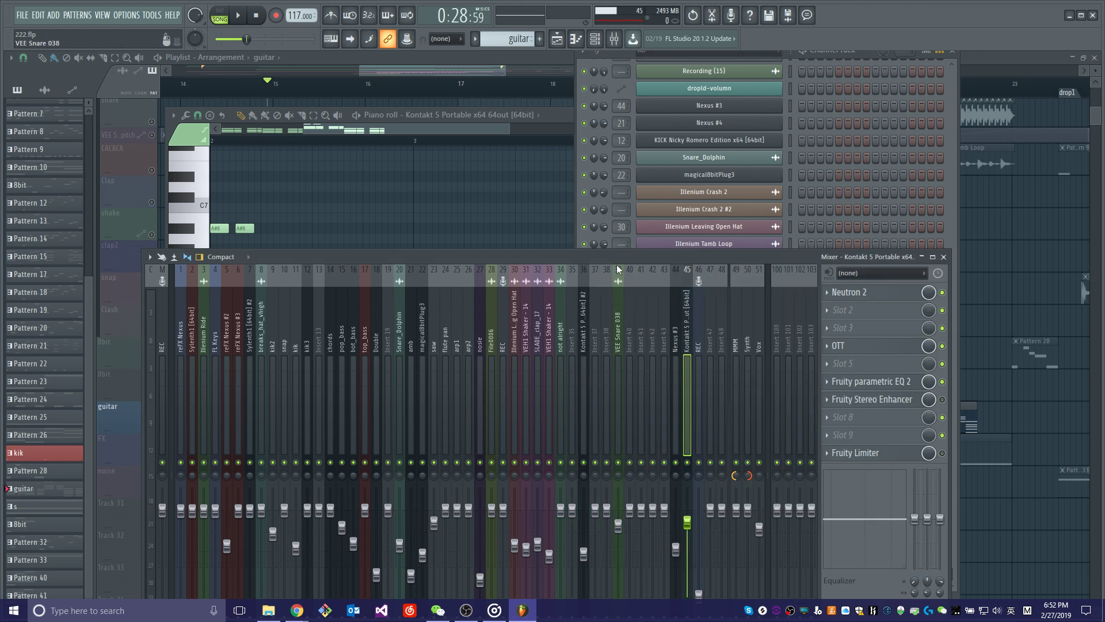
pyautogui.moveTo(622, 252); pyautogui.dragTo(548, 116)
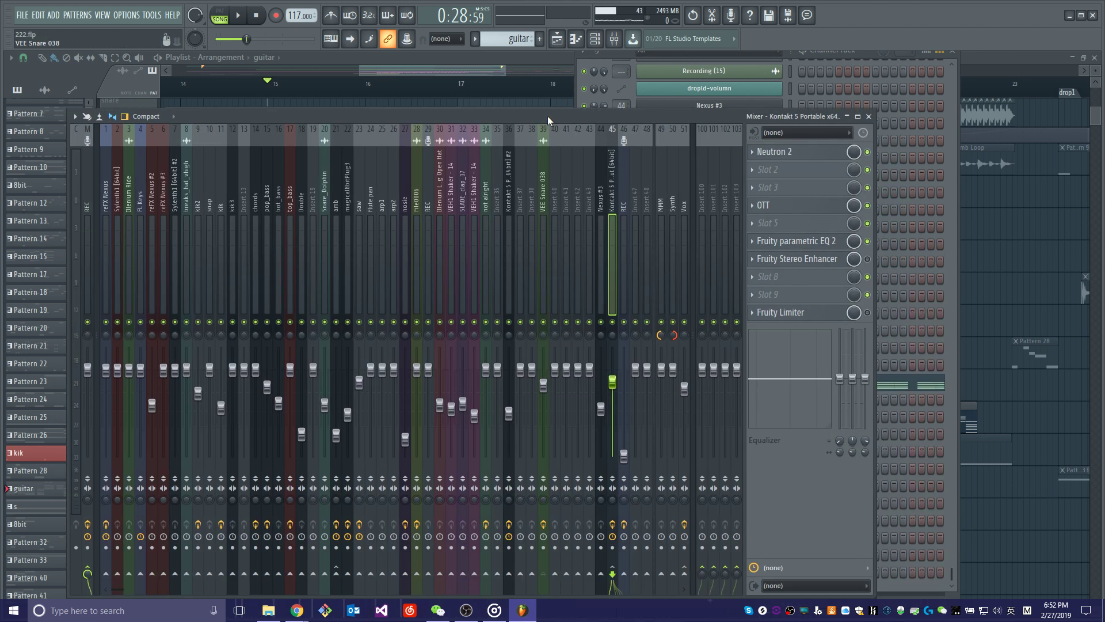
# Open Neutron 2 on the guitar's mixer insert, review its Equalizer and Exciter modules, and close it.
pyautogui.click(803, 158)
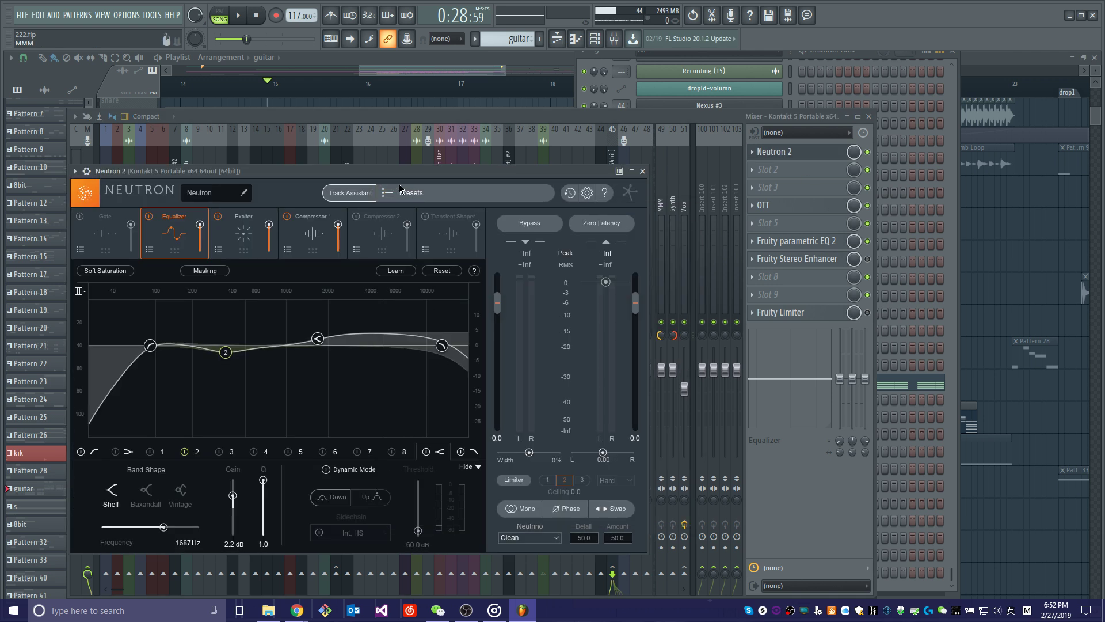
pyautogui.moveTo(387, 172); pyautogui.dragTo(492, 155)
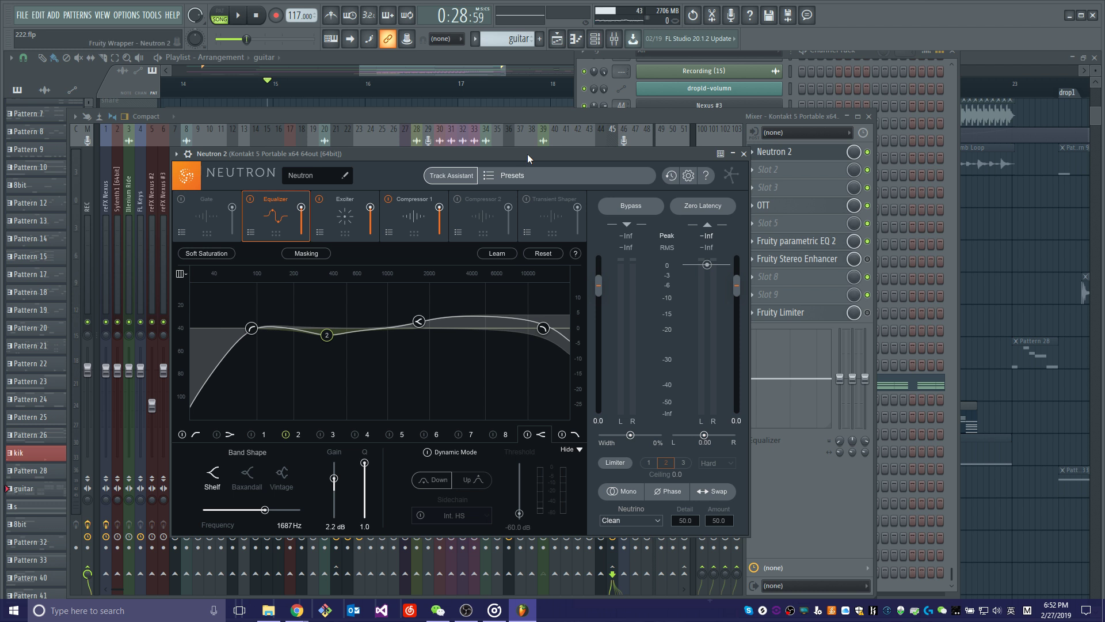
pyautogui.moveTo(527, 153); pyautogui.dragTo(516, 162)
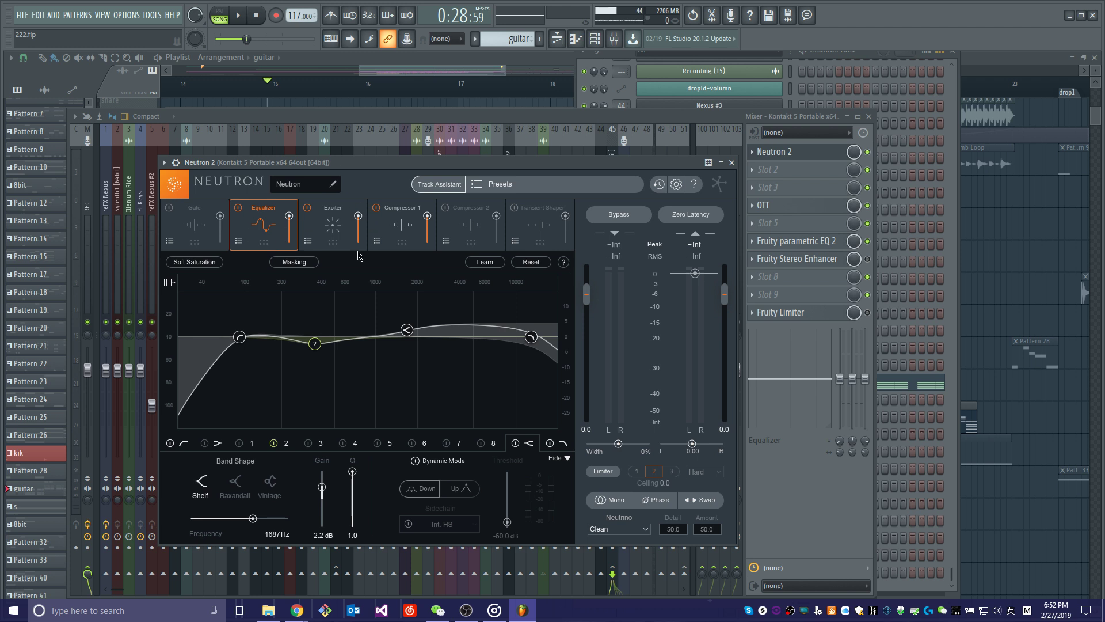
pyautogui.click(331, 234)
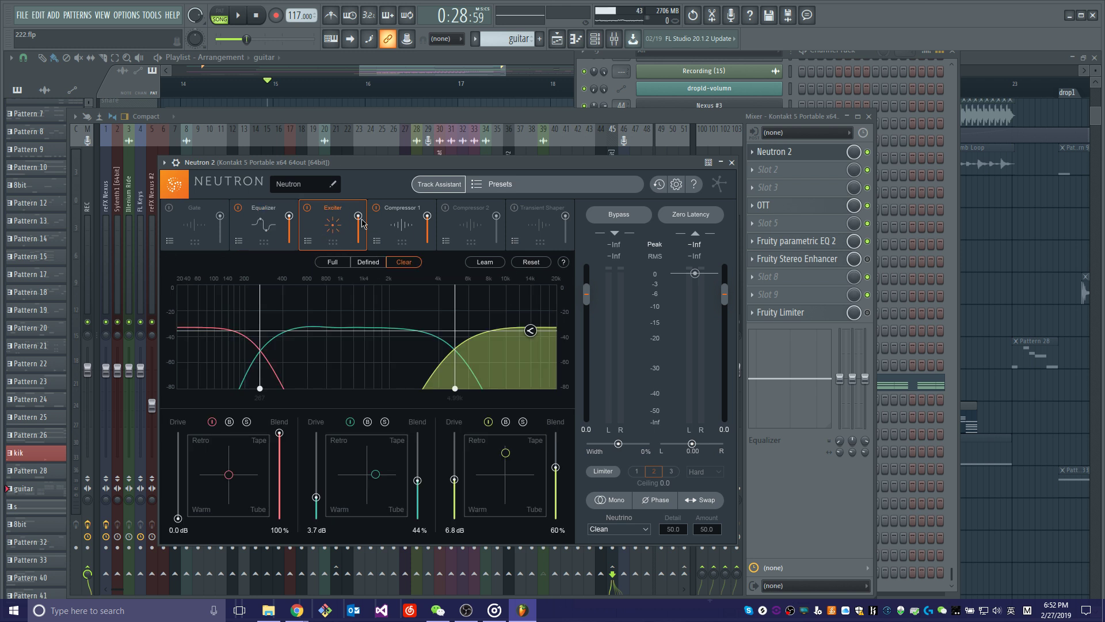
pyautogui.moveTo(651, 163); pyautogui.dragTo(583, 217)
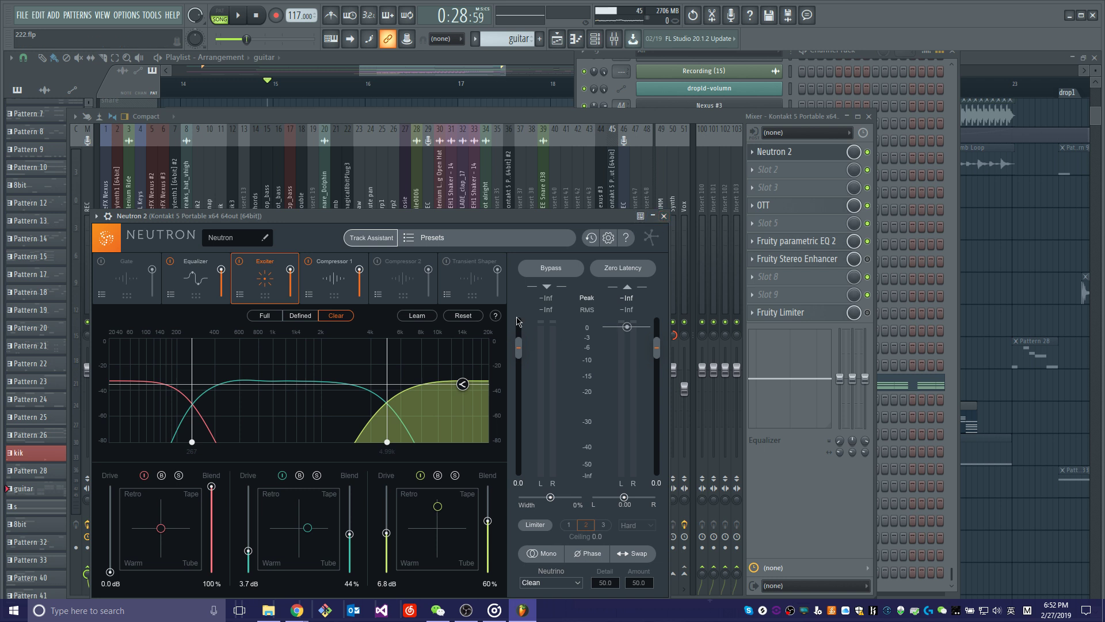
pyautogui.click(664, 216)
# Open the OTT compressor on the guitar's insert, review its Depth and band settings, and close it.
pyautogui.moveTo(568, 123); pyautogui.dragTo(551, 151)
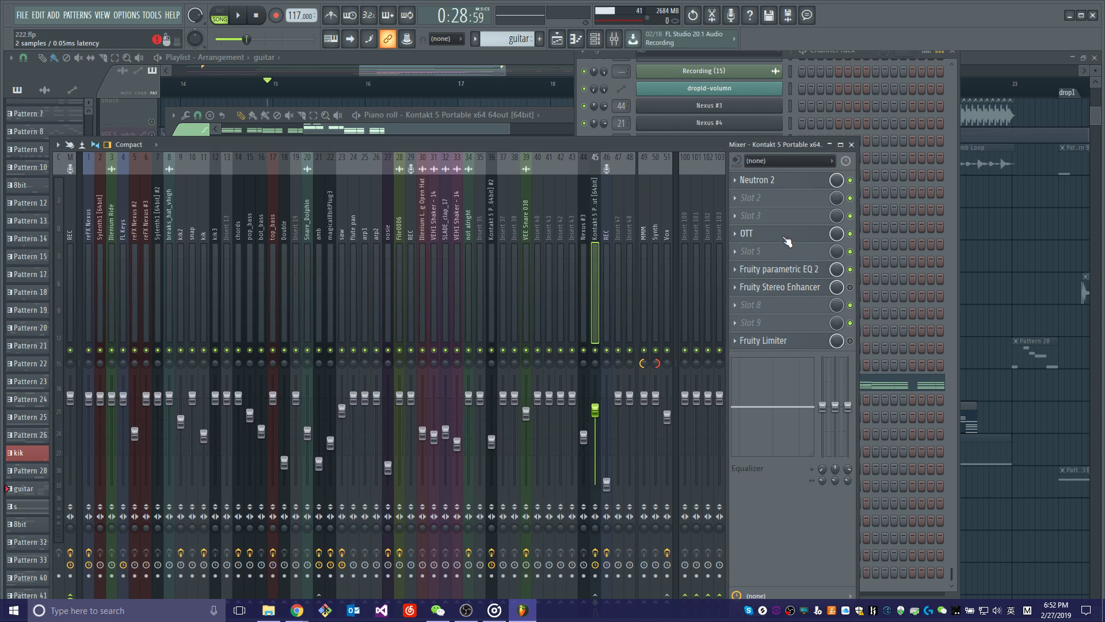
pyautogui.click(786, 237)
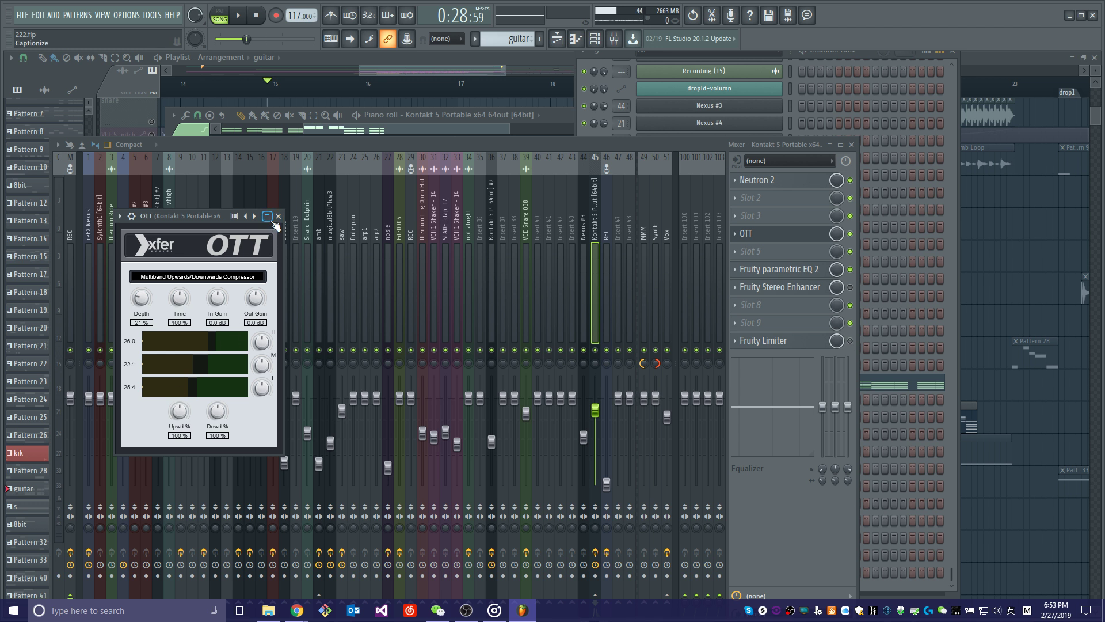
pyautogui.moveTo(206, 220); pyautogui.dragTo(243, 213)
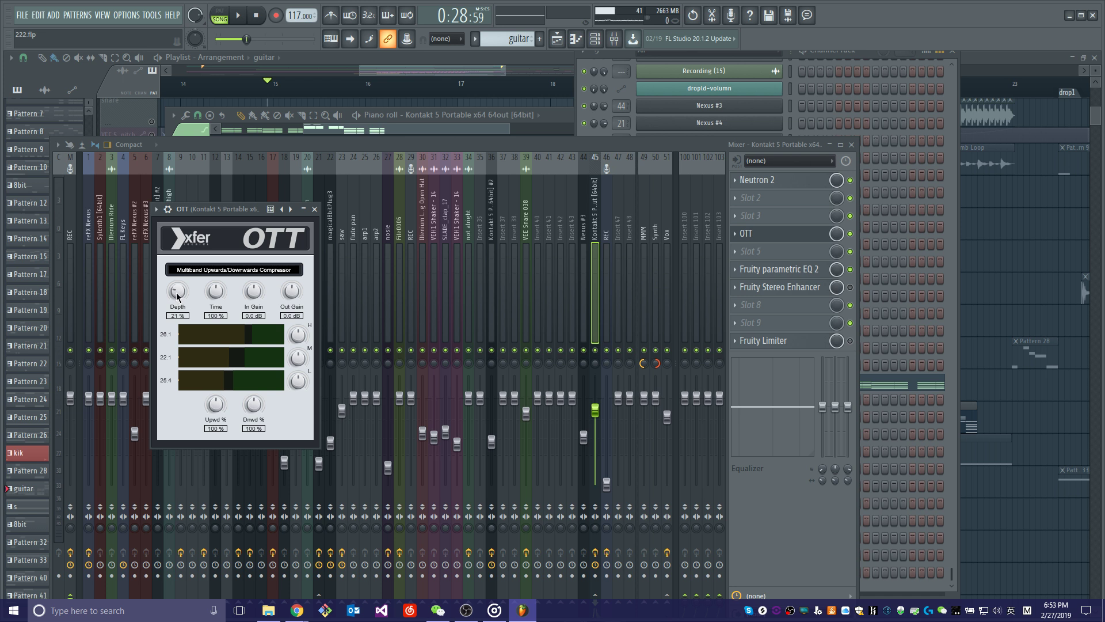
pyautogui.click(314, 209)
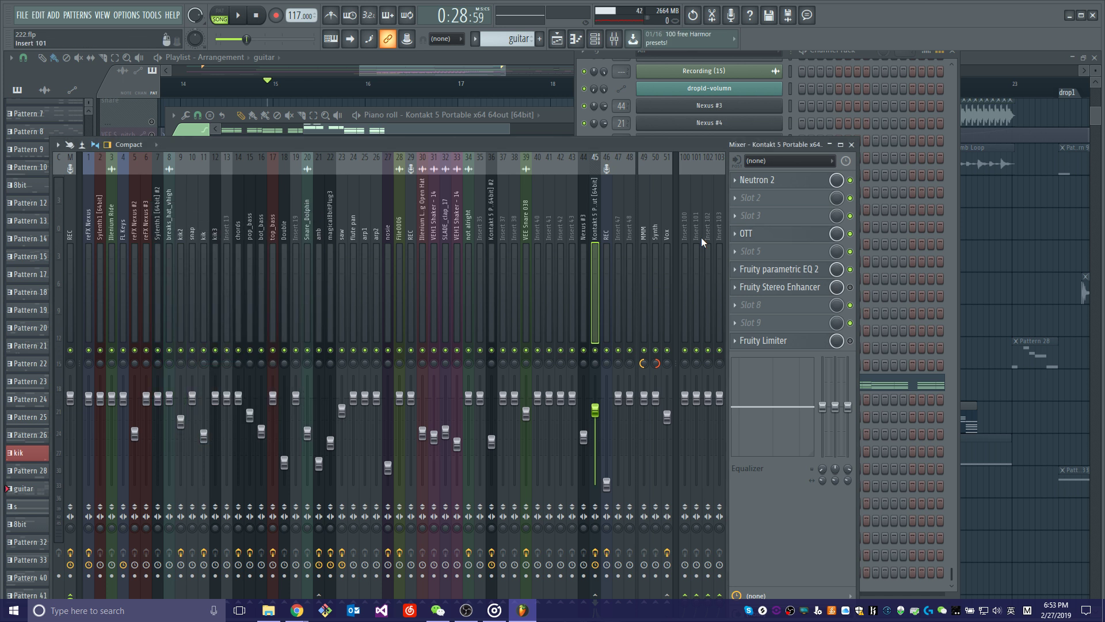
# Review the Fruity parametric EQ 2 curve and the Fruity Stereo Enhancer settings on the guitar's insert, closing each one.
pyautogui.click(806, 268)
pyautogui.moveTo(223, 130); pyautogui.dragTo(308, 144)
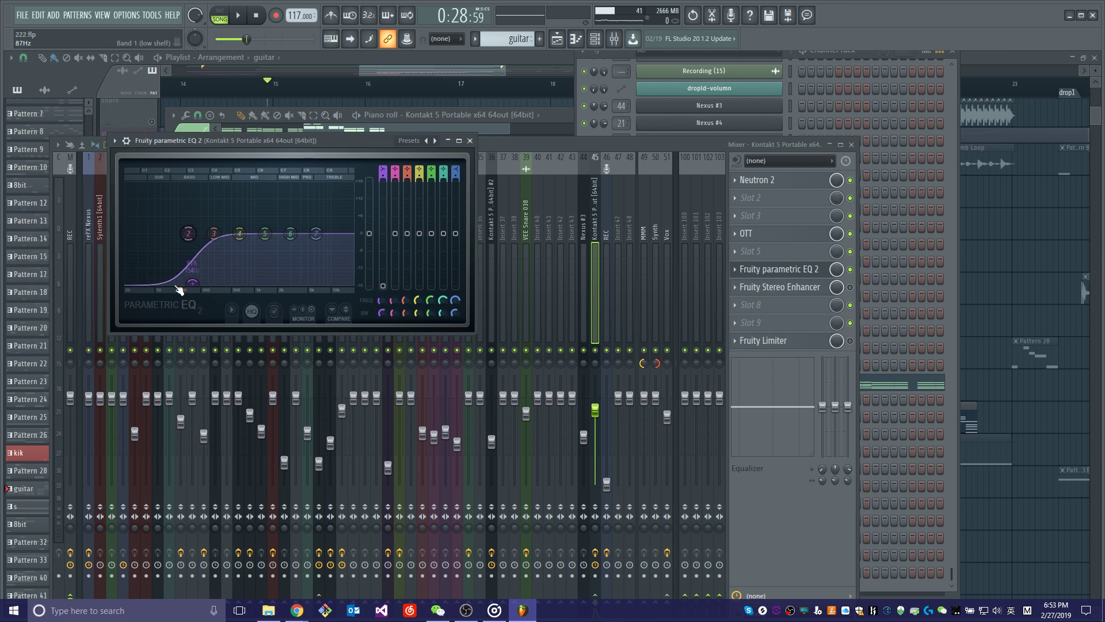
pyautogui.click(470, 140)
pyautogui.moveTo(480, 139); pyautogui.dragTo(483, 142)
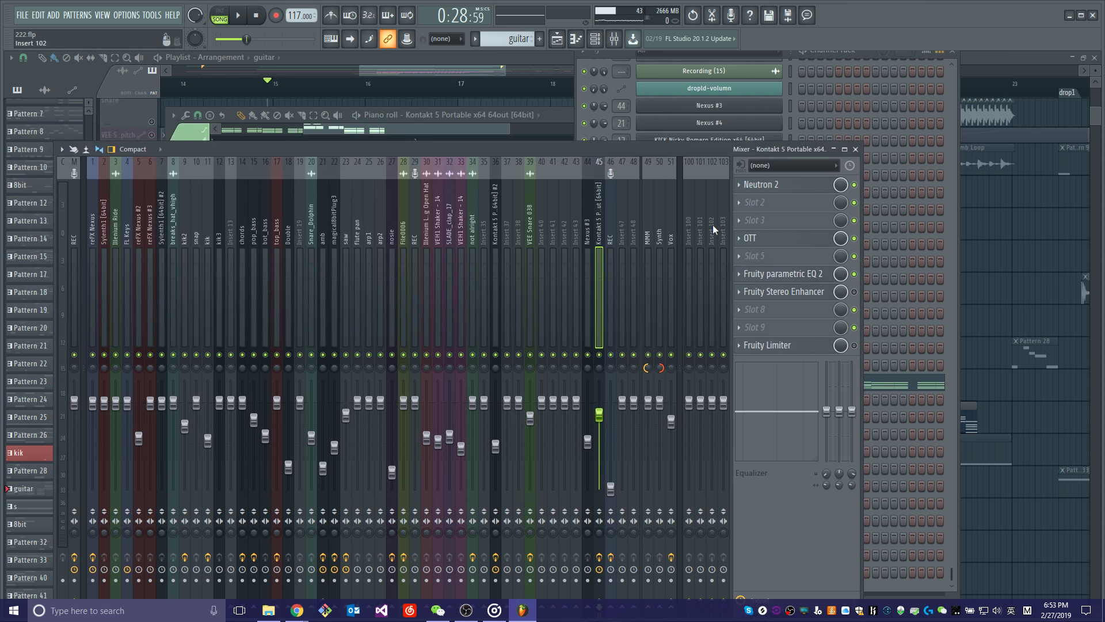
pyautogui.click(814, 293)
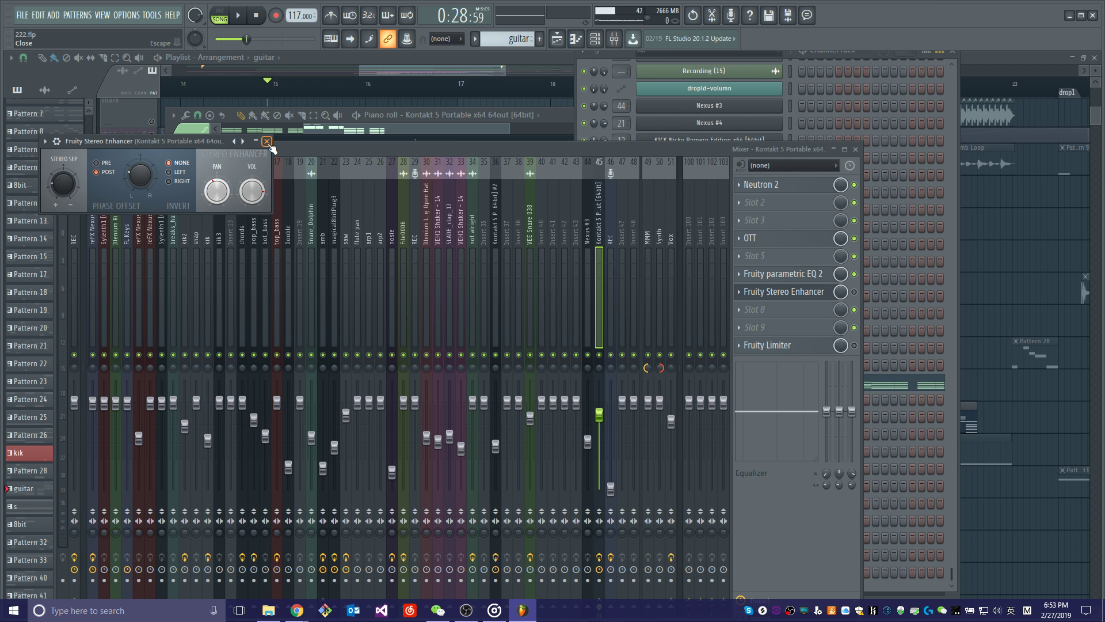
pyautogui.click(267, 141)
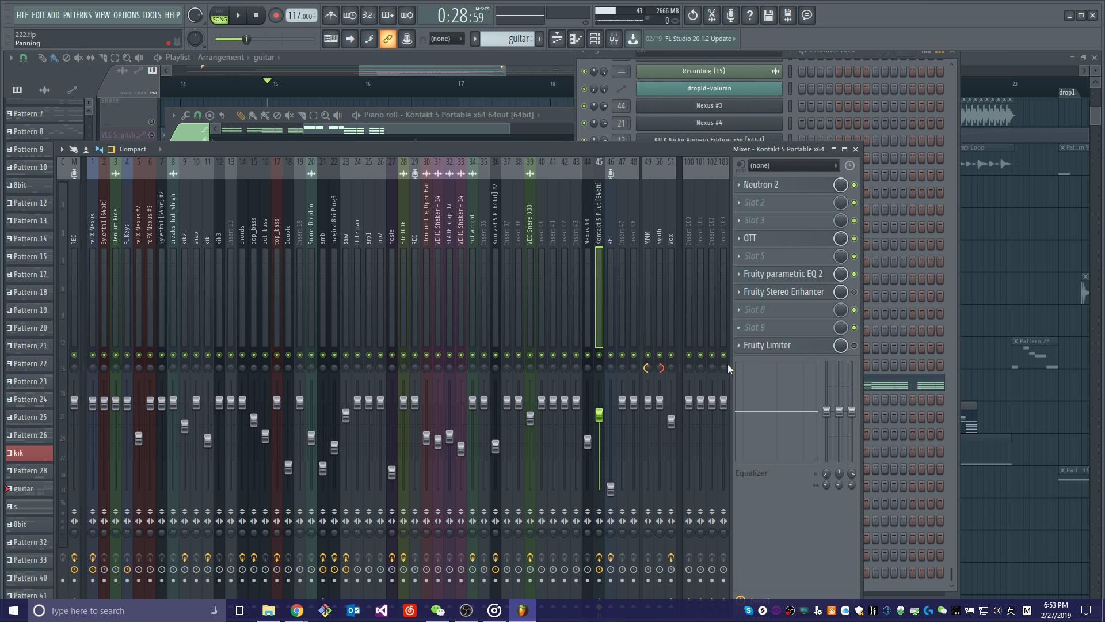
# Return to the playlist, unsolo the guitar track and play the full arrangement from bar 15.
pyautogui.click(433, 63)
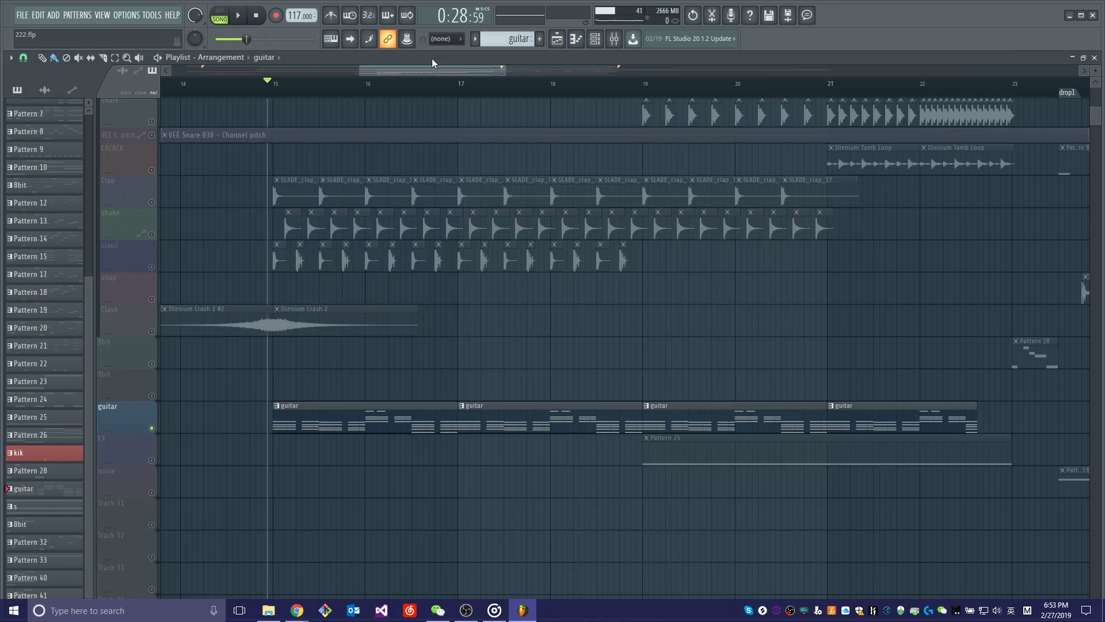
pyautogui.click(152, 202)
pyautogui.press('space')
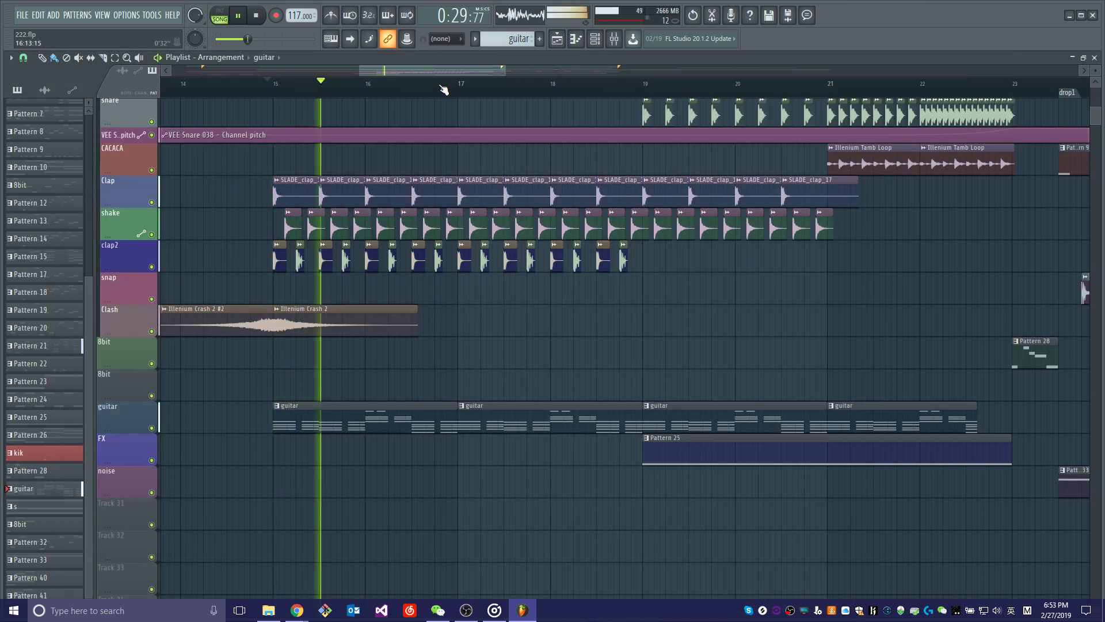
pyautogui.scroll(-5, 446, 88)
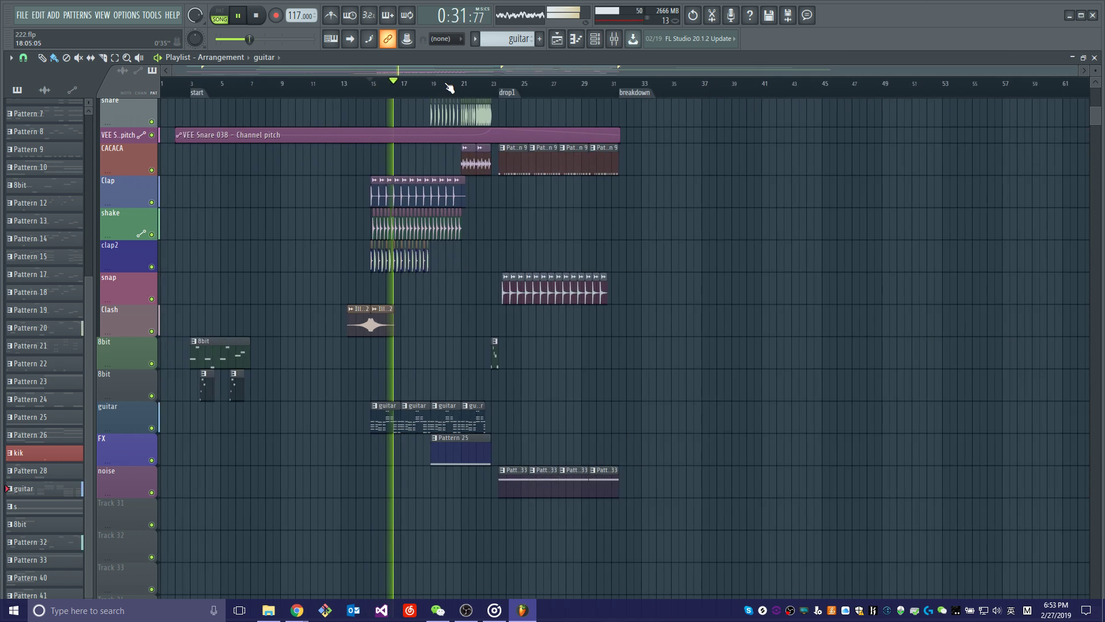
# Solo the FX track in the playlist and play it from bar 19 to audition Pattern 25.
pyautogui.scroll(3, 451, 158)
pyautogui.scroll(-3, 476, 160)
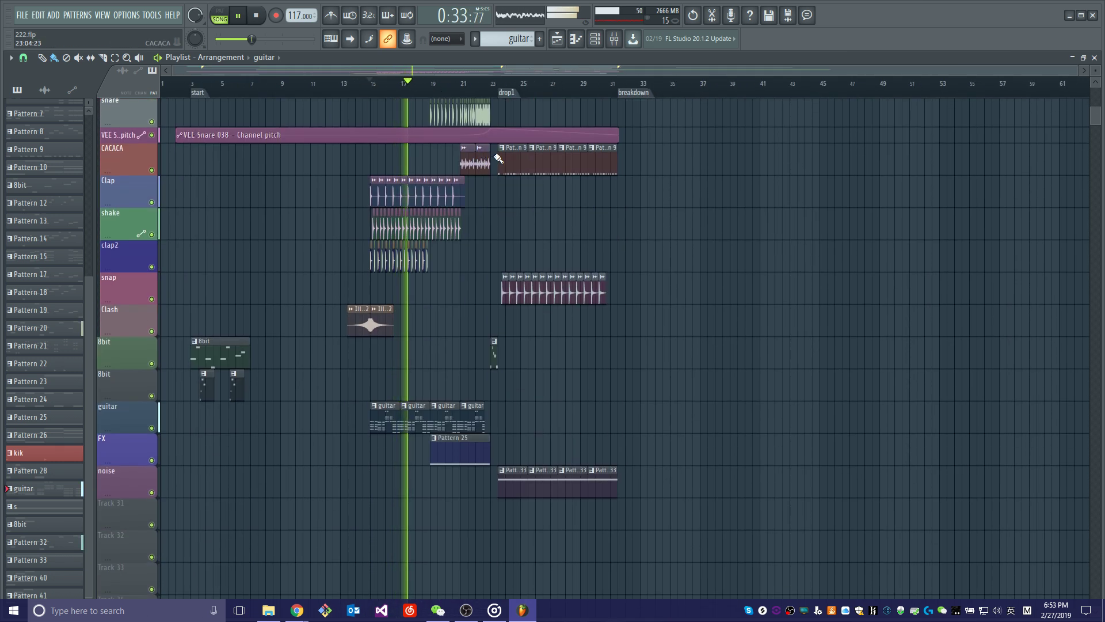
pyautogui.scroll(5, 438, 102)
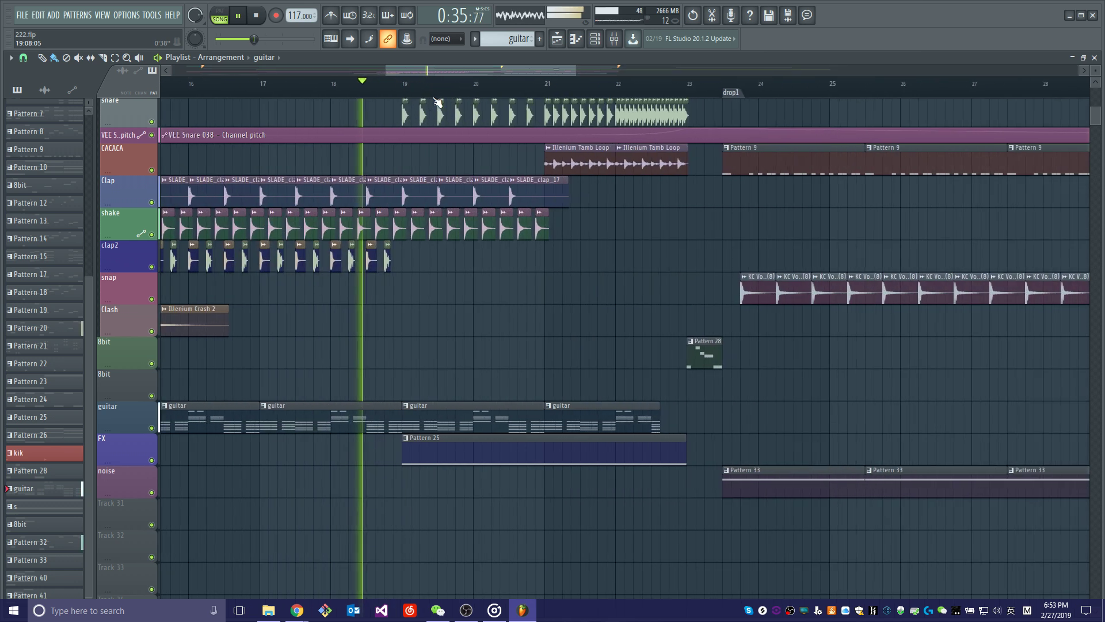
pyautogui.keyDown('ctrl'); pyautogui.click(152, 460); pyautogui.keyUp('ctrl')
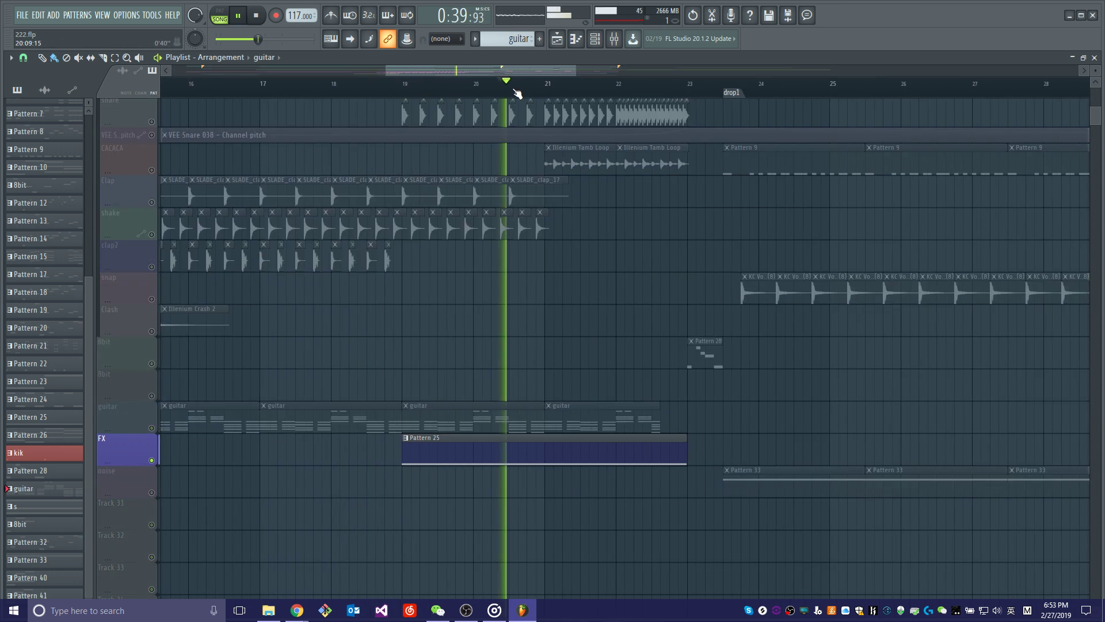
pyautogui.press('space')
pyautogui.click(408, 84)
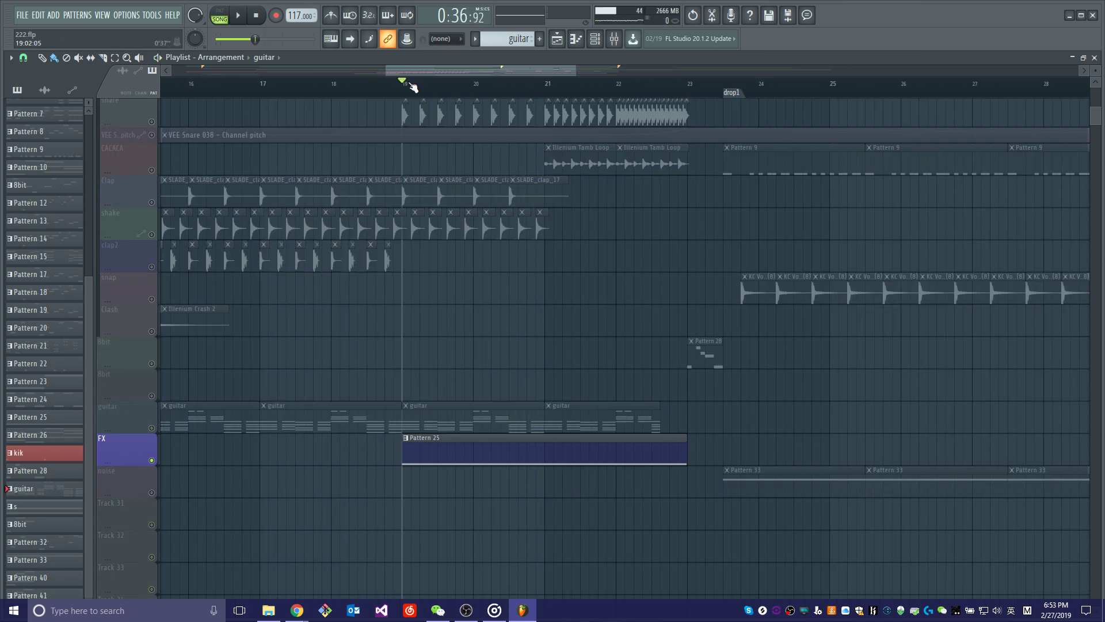
pyautogui.press('space')
# Look through the channel rack for the FX channel, stop playback and open Pattern 25 in the piano roll.
pyautogui.press('F6')
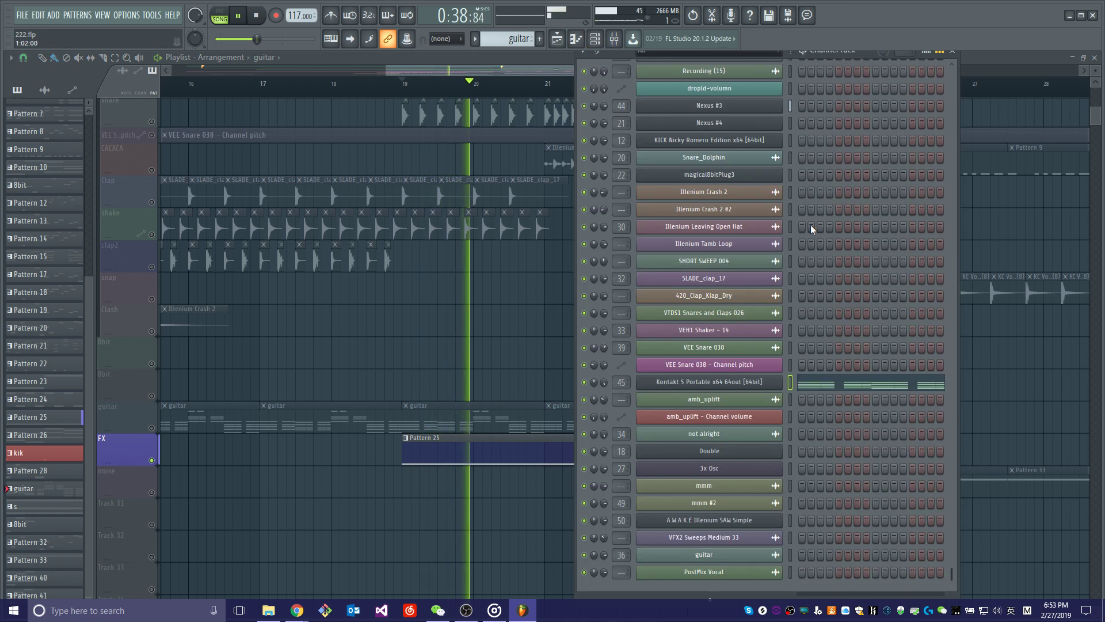
pyautogui.scroll(8, 811, 225)
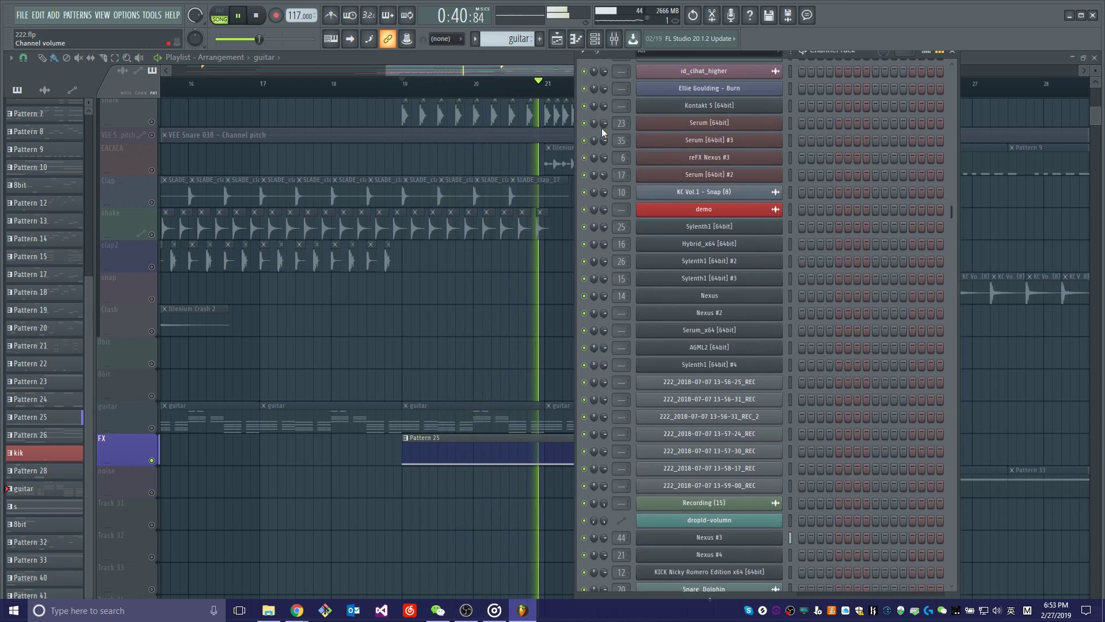
pyautogui.click(537, 74)
pyautogui.press('space')
pyautogui.doubleClick(476, 452)
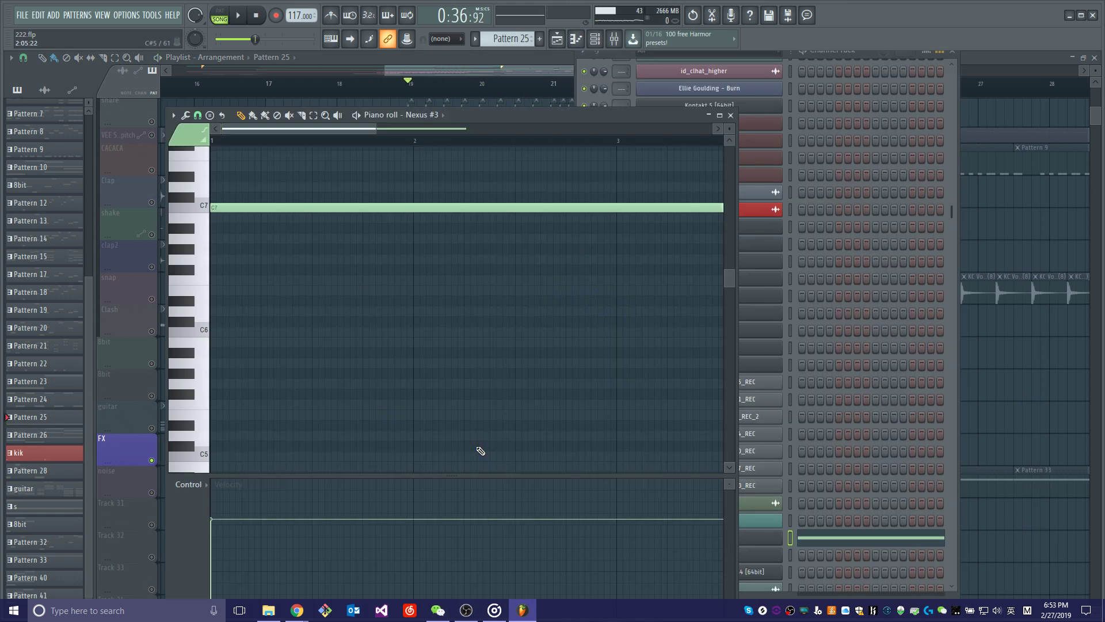
# Open the Nexus #3 instrument and review its FX Percussive Art preset together with Pattern 25's long C7 note.
pyautogui.click(612, 61)
pyautogui.click(730, 542)
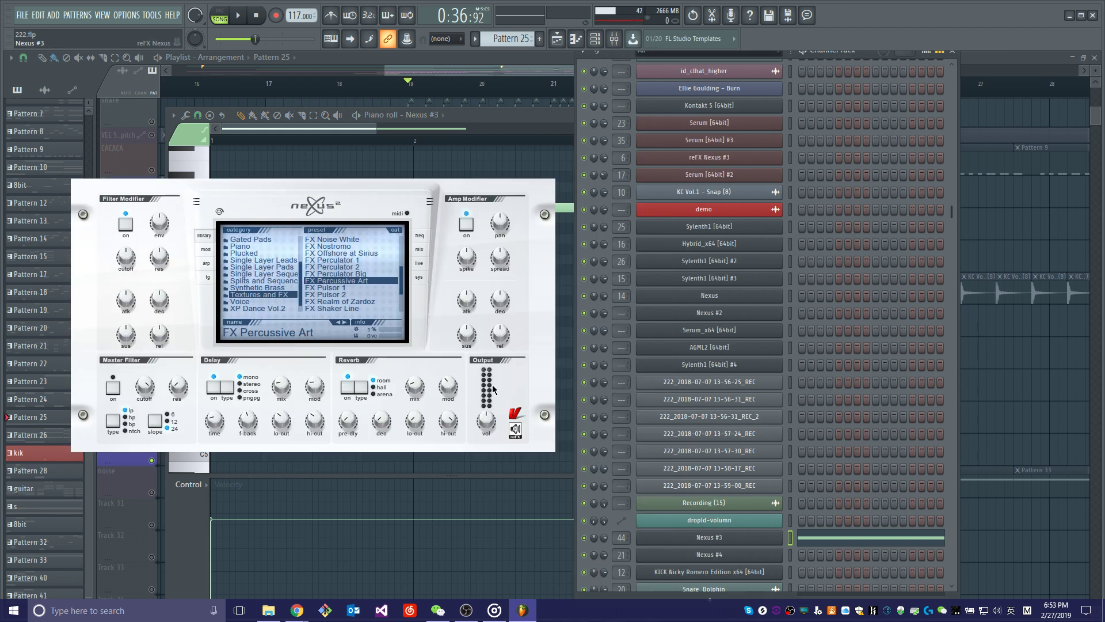
pyautogui.moveTo(328, 191); pyautogui.dragTo(688, 152)
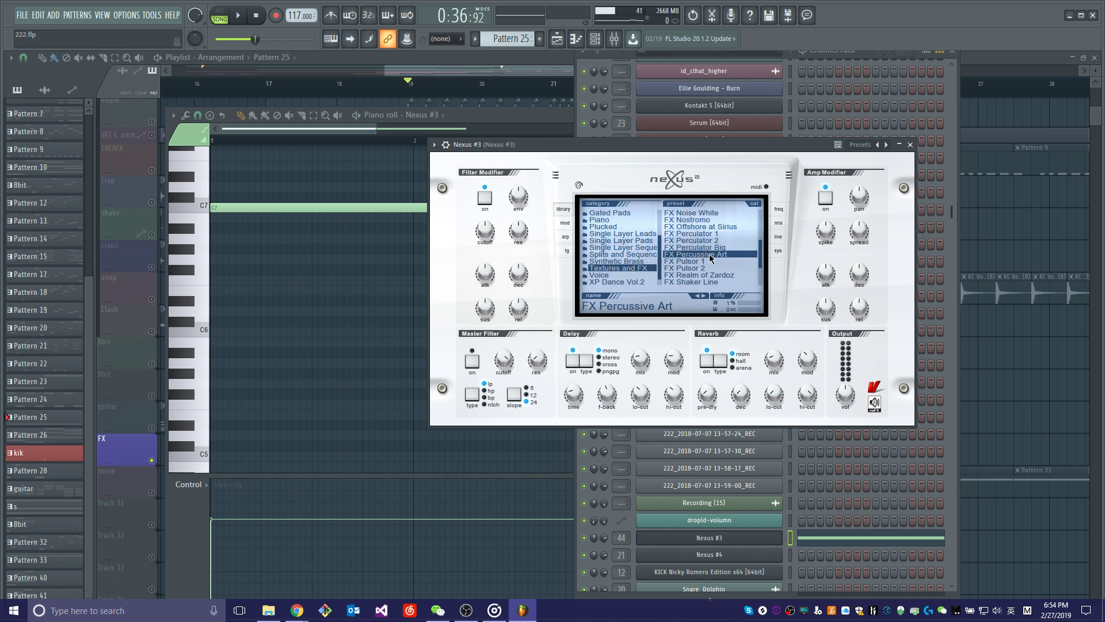
pyautogui.click(357, 129)
pyautogui.moveTo(548, 116); pyautogui.dragTo(461, 190)
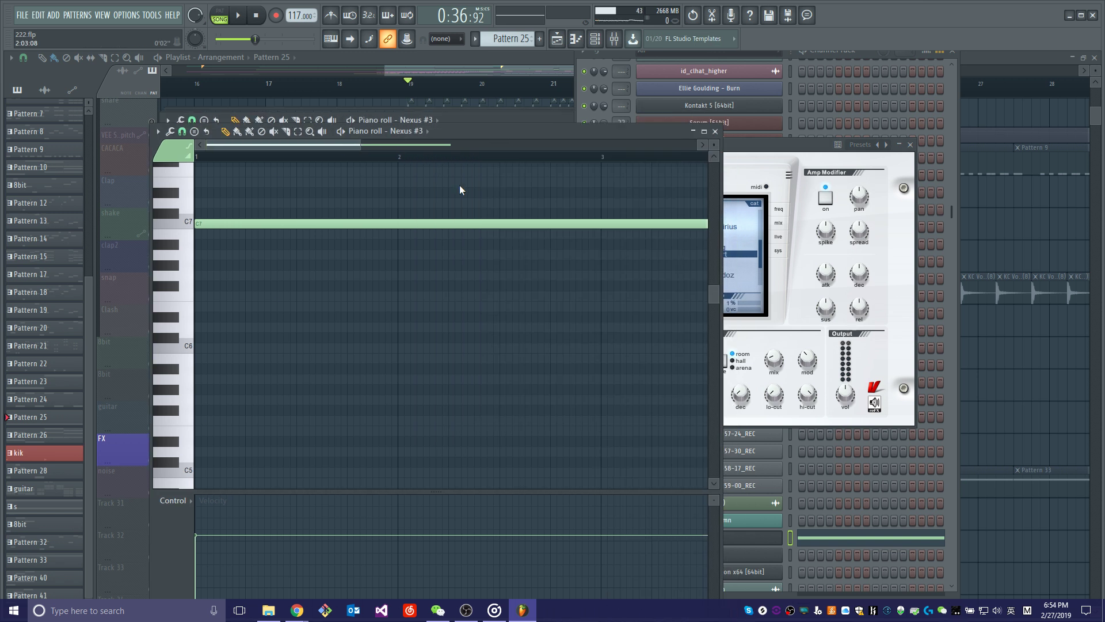
pyautogui.click(643, 189)
# Return to the playlist, unsolo the FX track and play the full arrangement from bar 19.
pyautogui.click(459, 66)
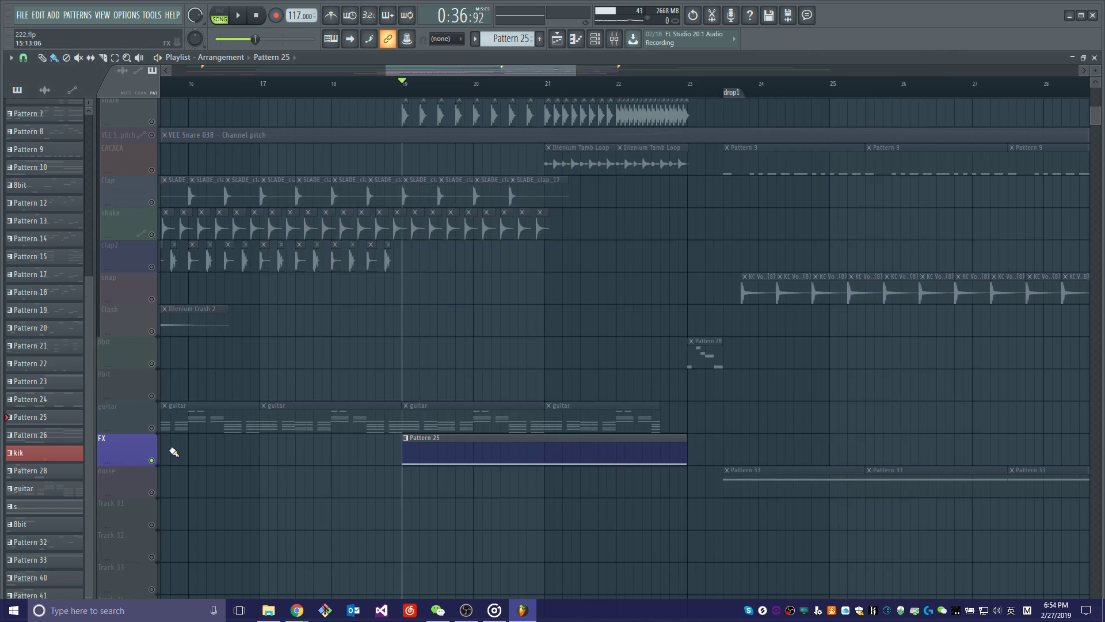
pyautogui.rightClick(152, 462)
pyautogui.press('space')
# Follow the build-up's layers across the playlist tracks during playback up to the drop1 marker.
pyautogui.scroll(5, 671, 415)
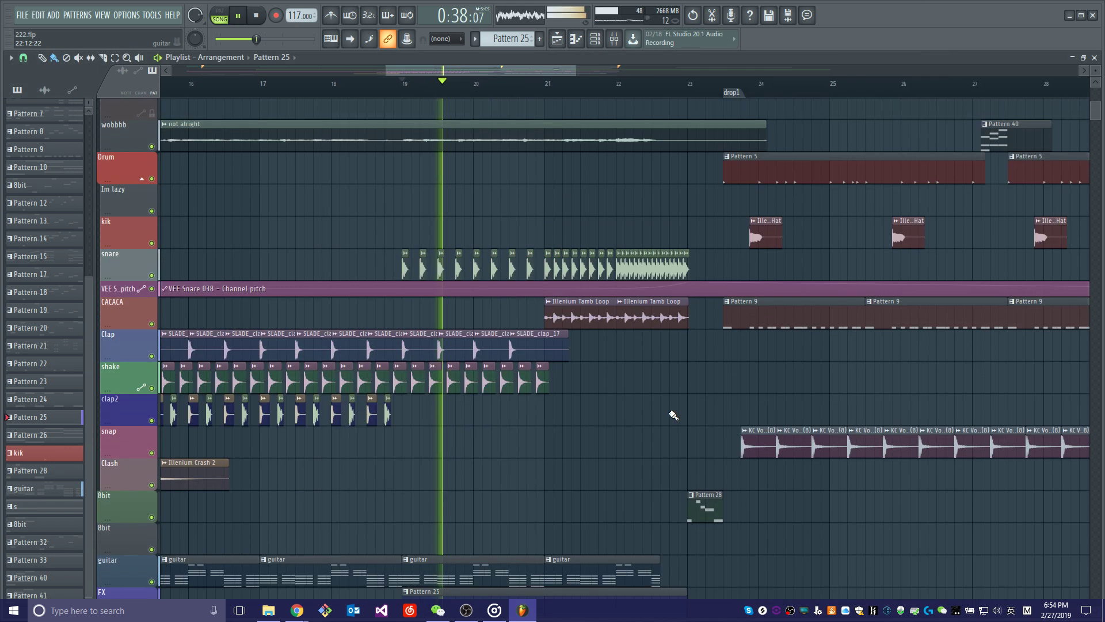
pyautogui.keyDown('ctrl'); pyautogui.scroll(-5, 547, 173); pyautogui.keyUp('ctrl')
pyautogui.scroll(10, 570, 253)
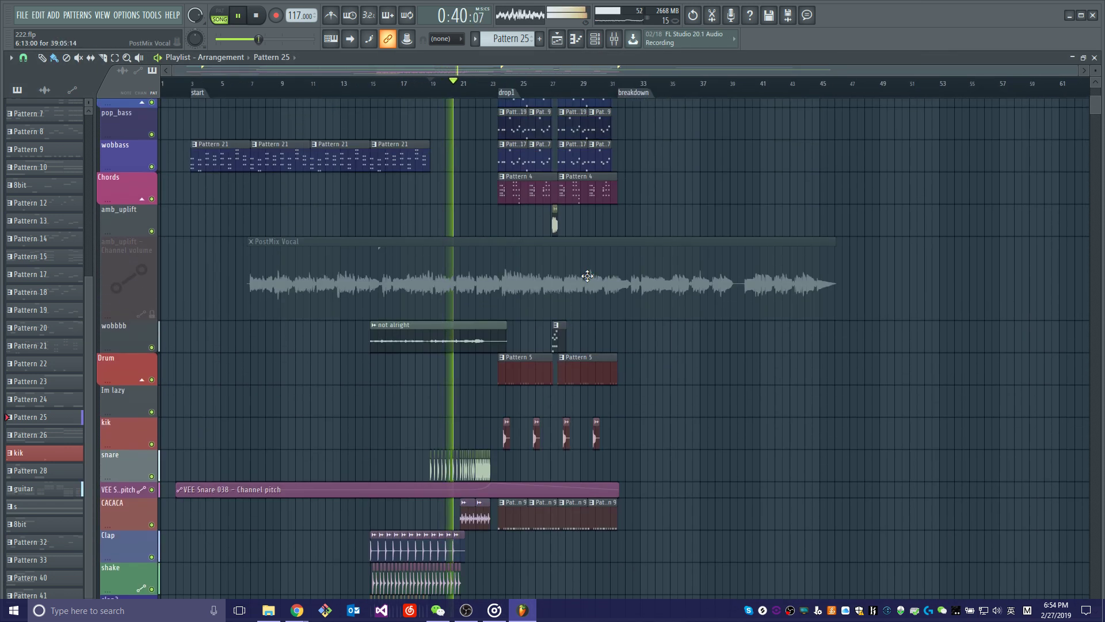
pyautogui.scroll(-10, 598, 280)
pyautogui.scroll(7, 620, 289)
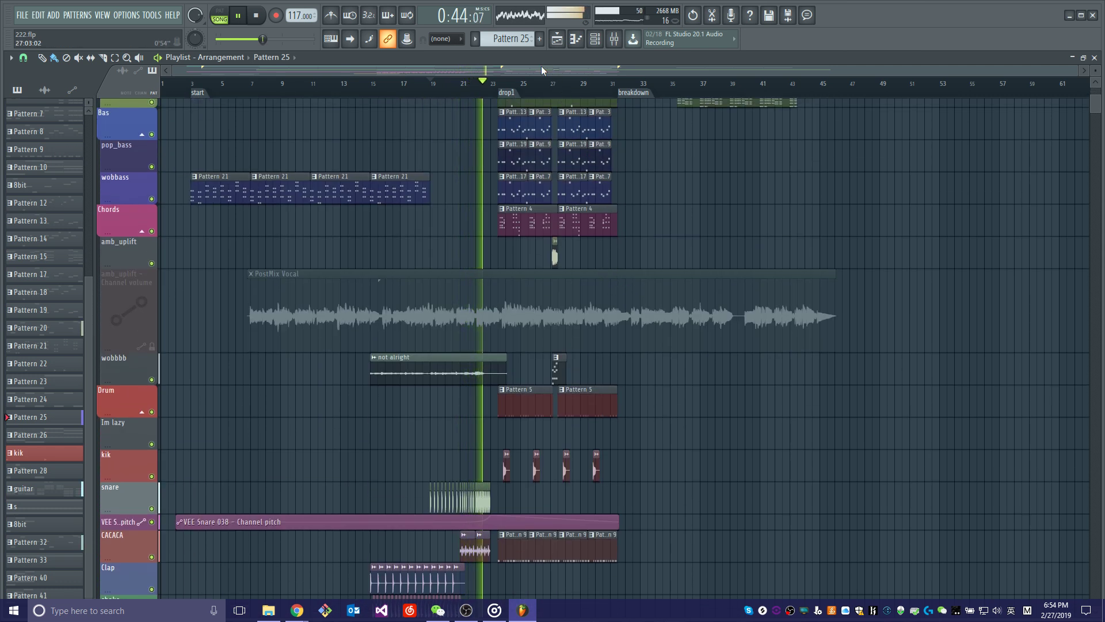
pyautogui.keyDown('ctrl'); pyautogui.scroll(4, 532, 94); pyautogui.keyUp('ctrl')
pyautogui.scroll(4, 622, 254)
pyautogui.scroll(-11, 623, 259)
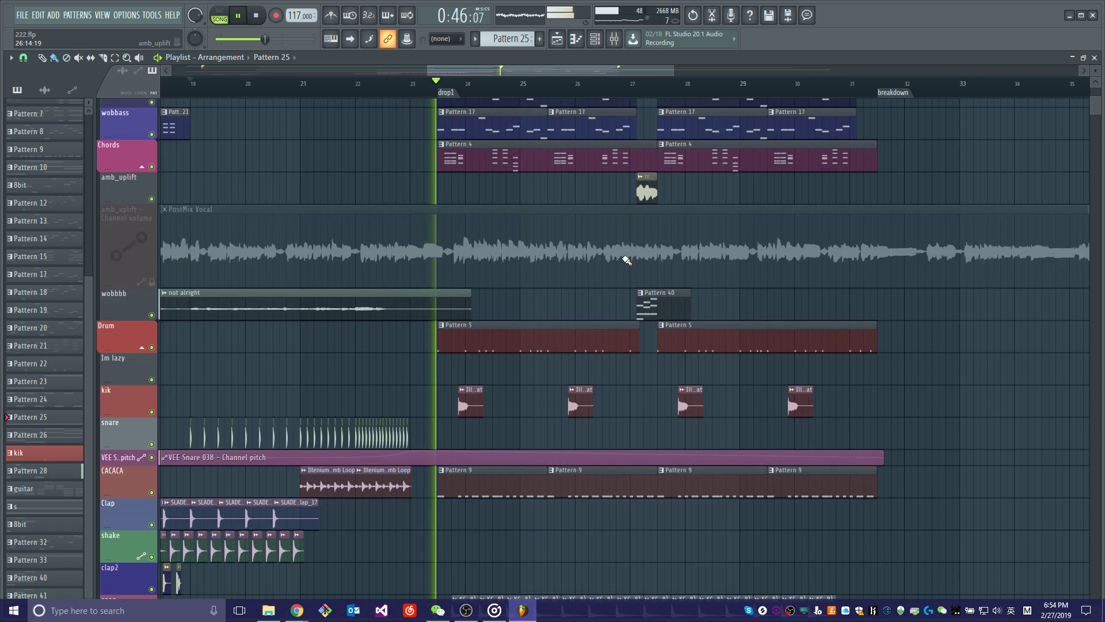
# Examine the drop's drum, snap, noise, bass, chord and lead tracks during playback from drop1 to the breakdown marker.
pyautogui.scroll(-5, 623, 262)
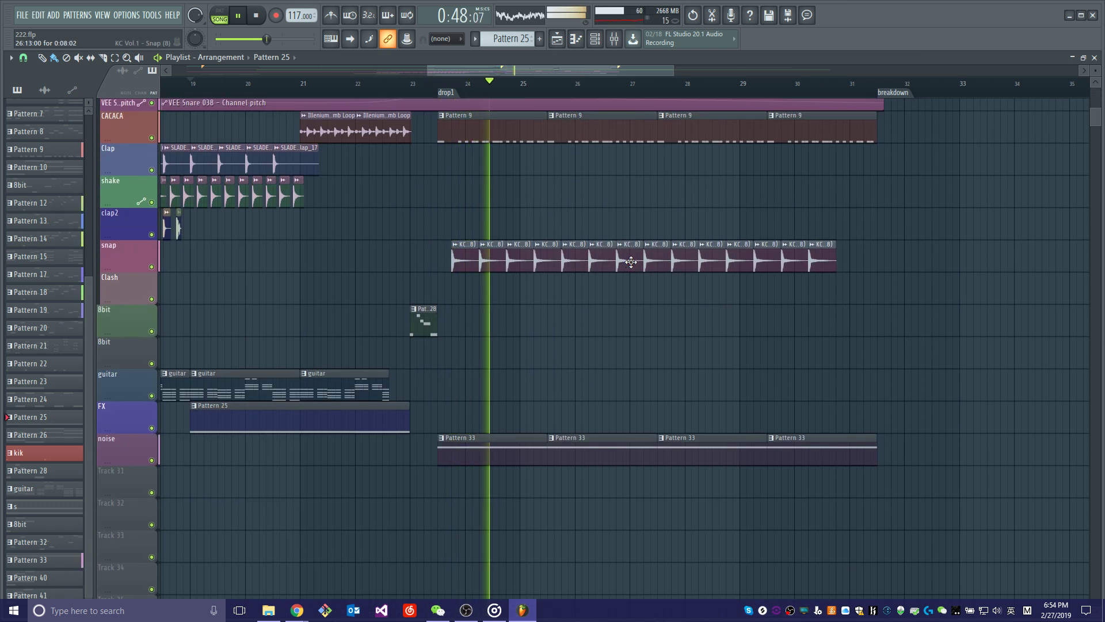
pyautogui.scroll(6, 633, 288)
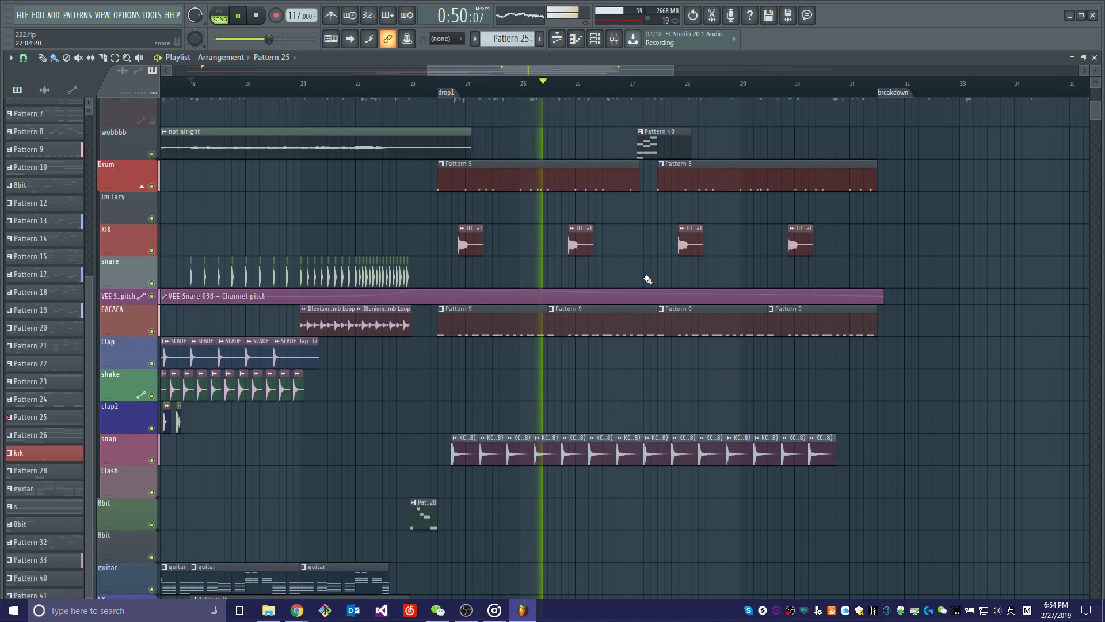
pyautogui.scroll(-5, 648, 259)
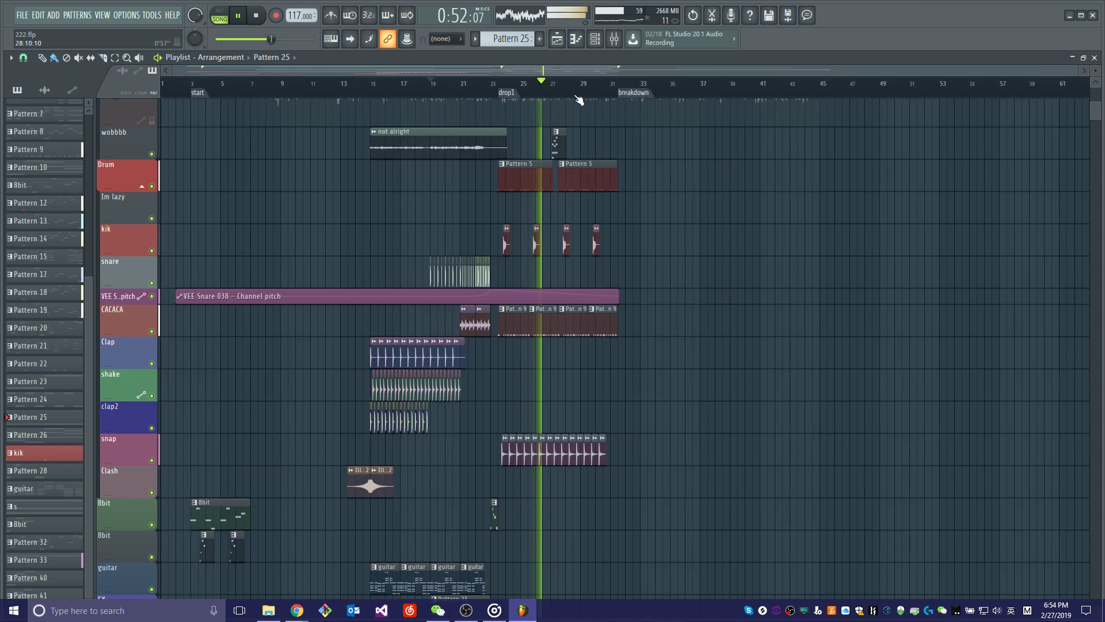
pyautogui.scroll(1, 640, 242)
pyautogui.scroll(7, 640, 242)
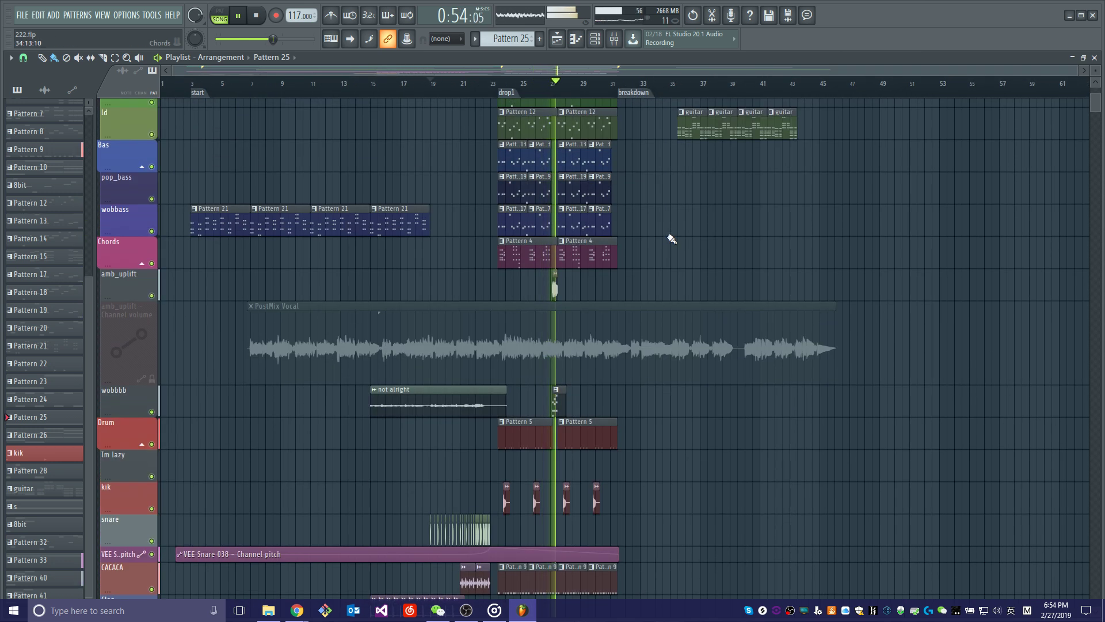
pyautogui.scroll(5, 692, 246)
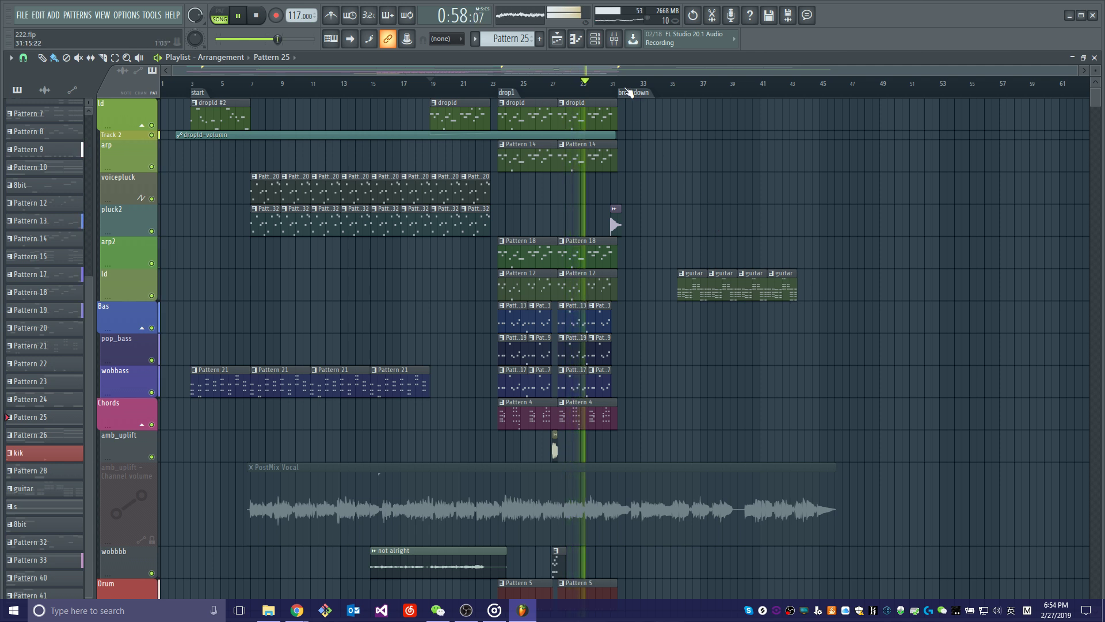
pyautogui.scroll(2, 630, 91)
pyautogui.scroll(2, 630, 91)
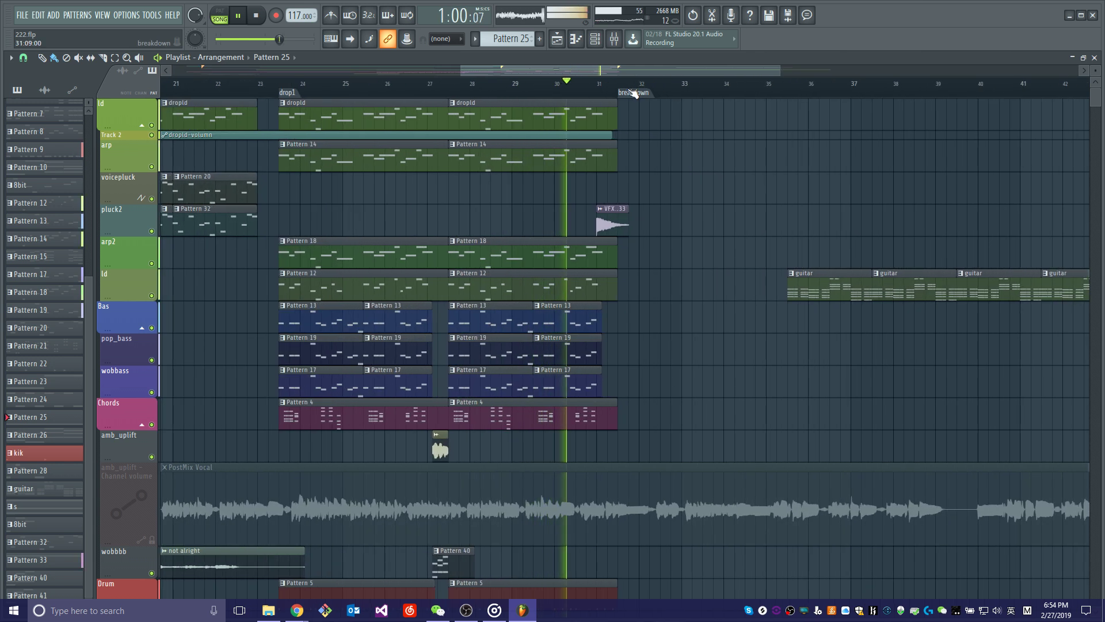
pyautogui.scroll(-4, 636, 94)
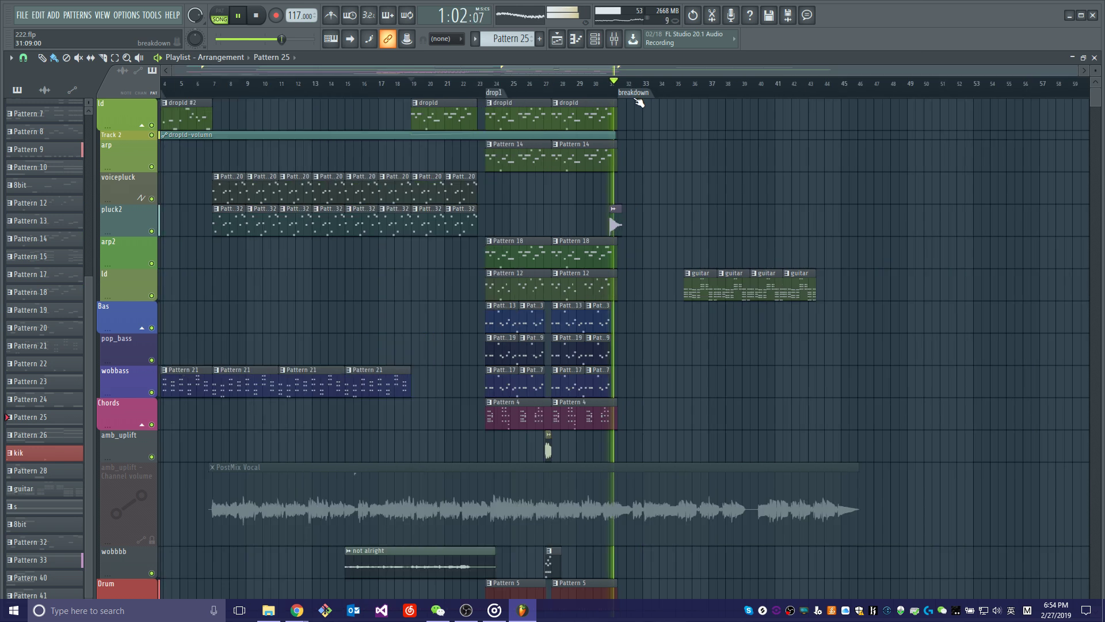
# Stop the arrangement's playback and switch to the OBS window.
pyautogui.press('space')
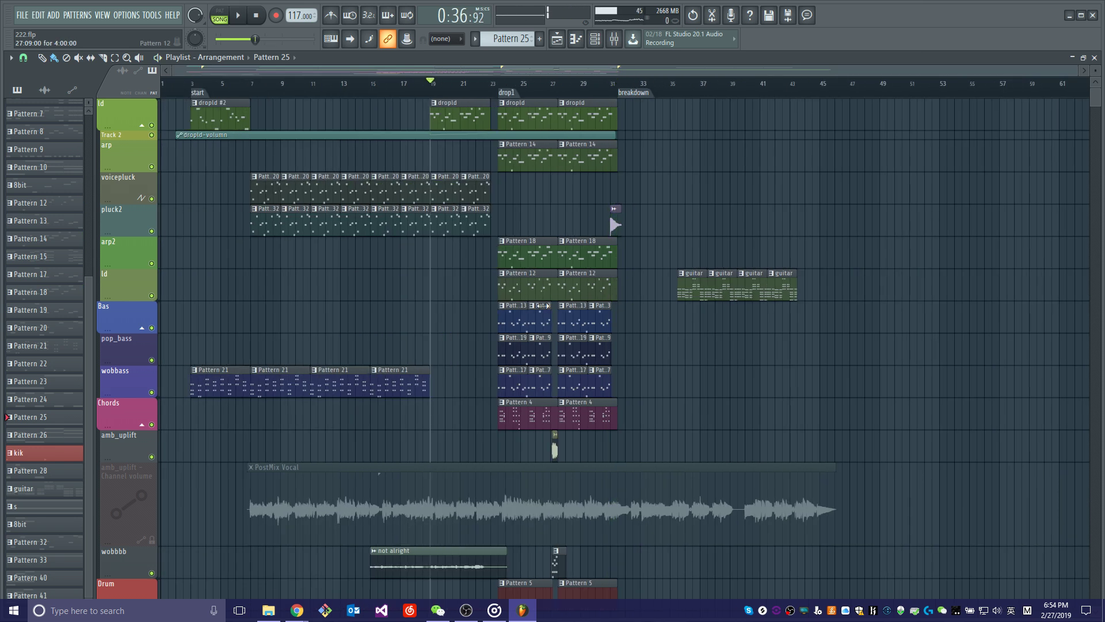
pyautogui.hotkey('alt', 'Tab')
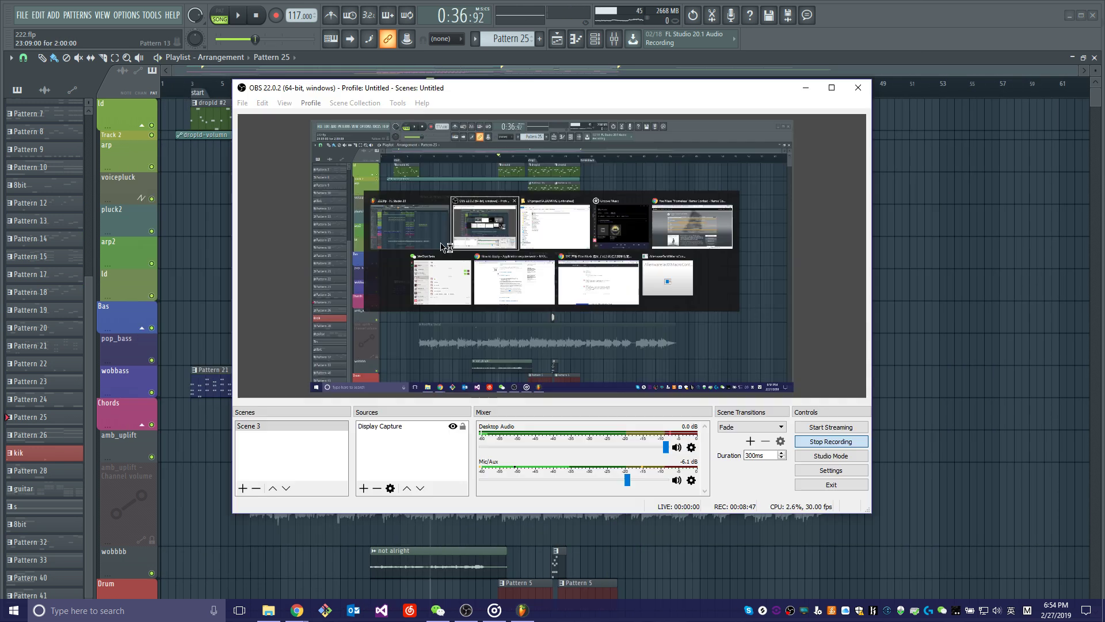